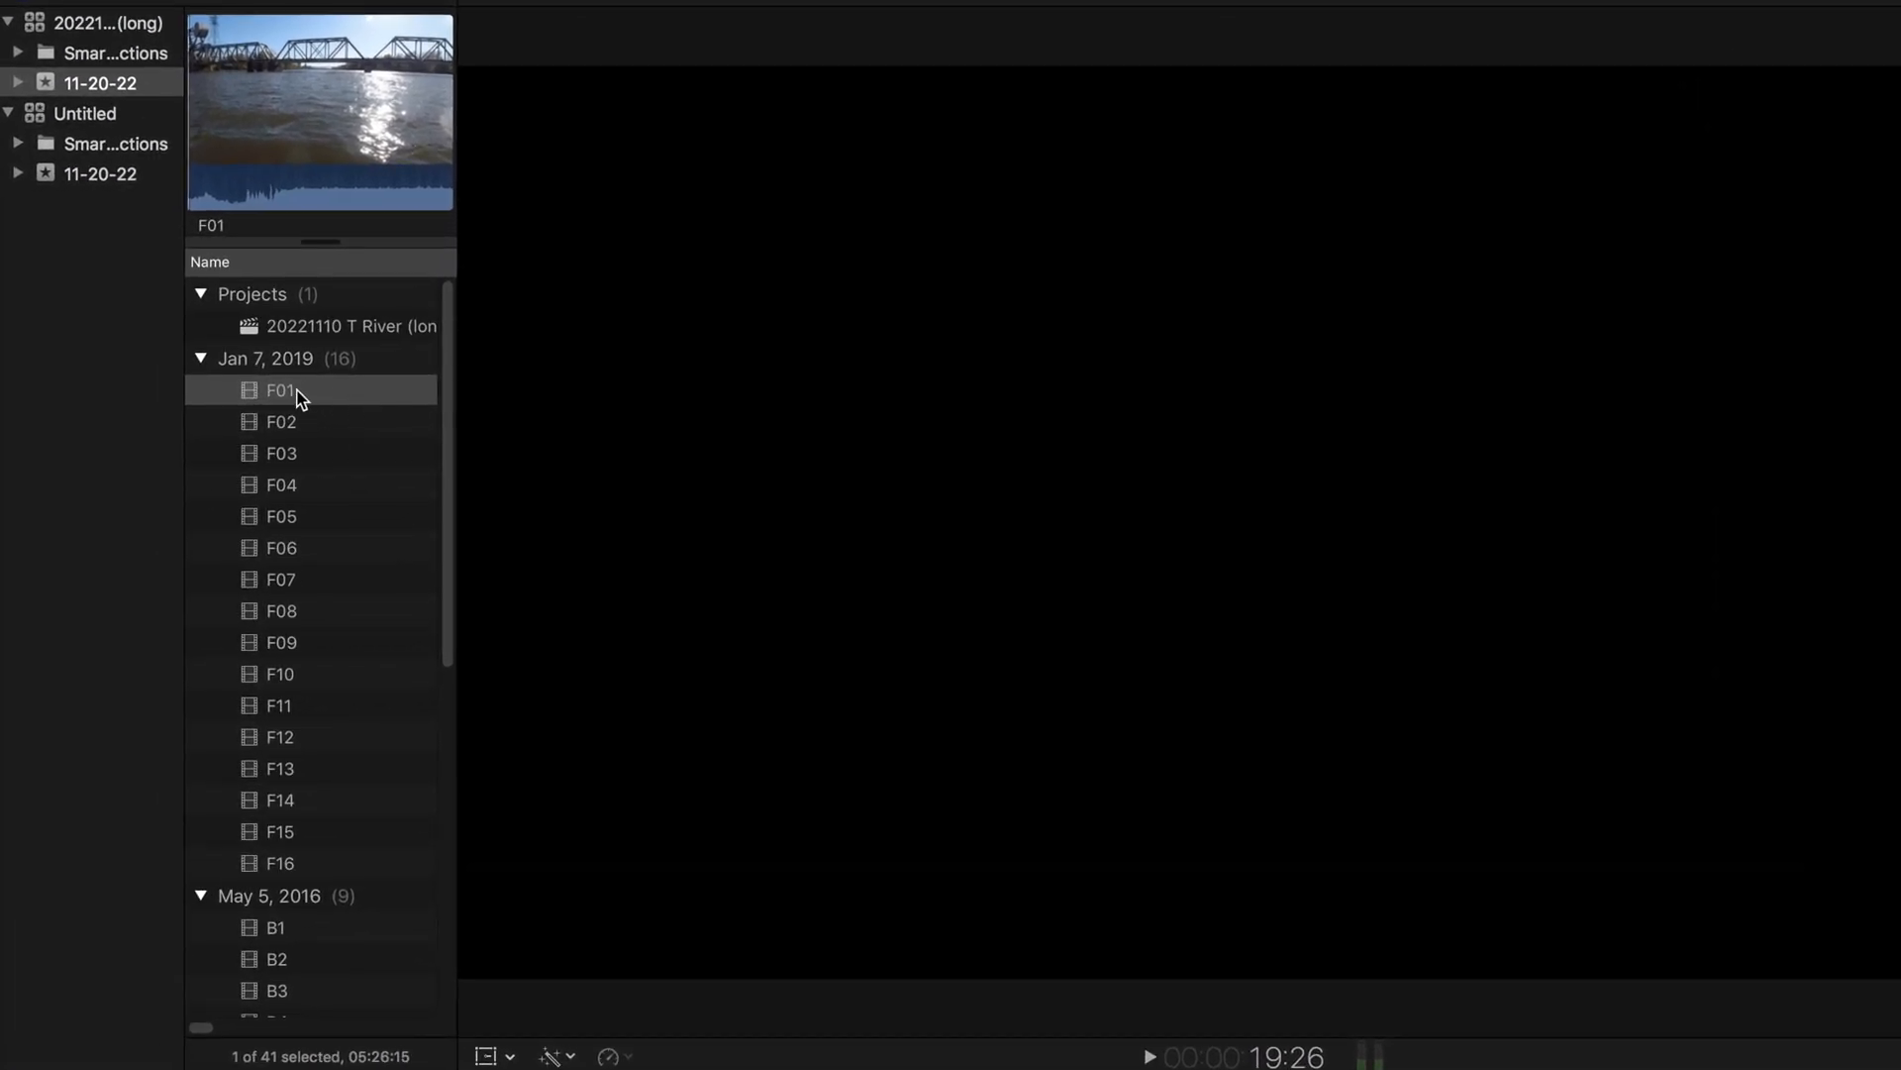
{"action": "left_click_drag", "start_coordinate": [447, 423], "coordinate": [450, 637]}
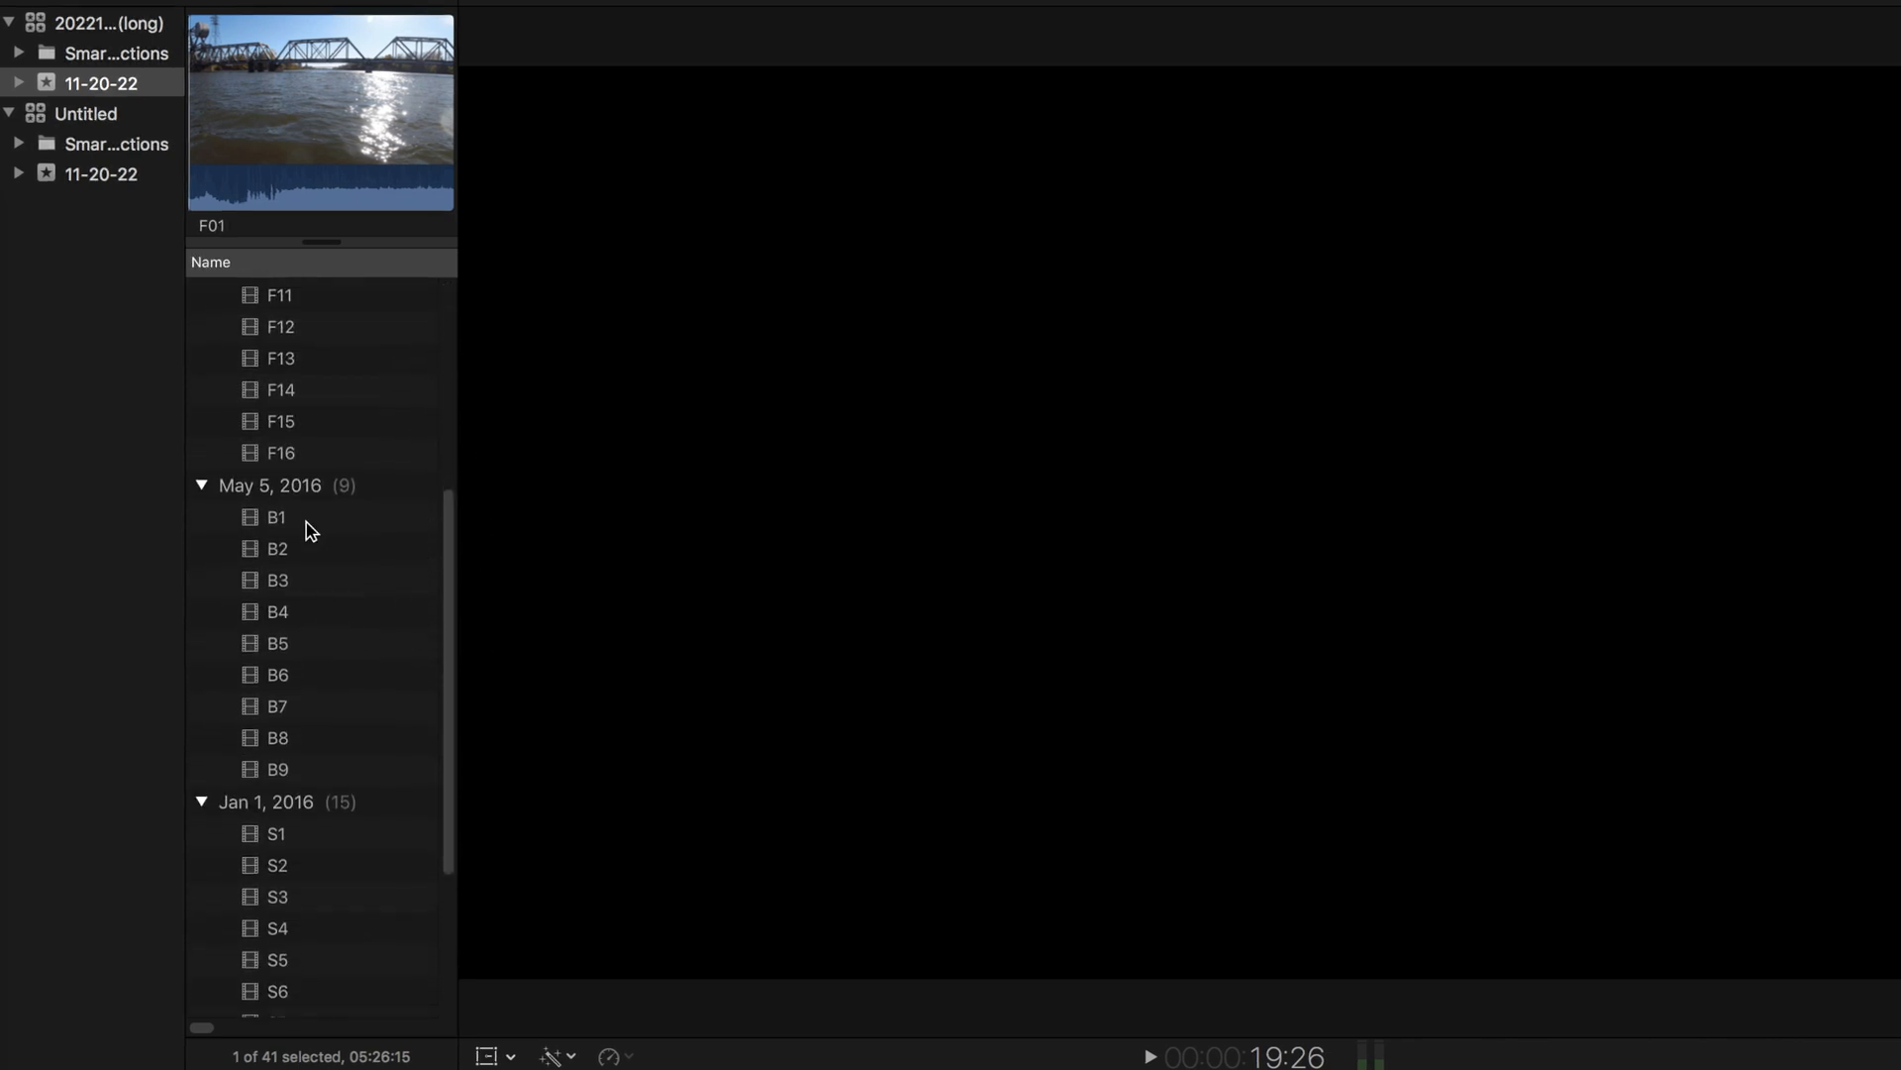
{"action": "left_click_drag", "start_coordinate": [458, 645], "coordinate": [437, 794]}
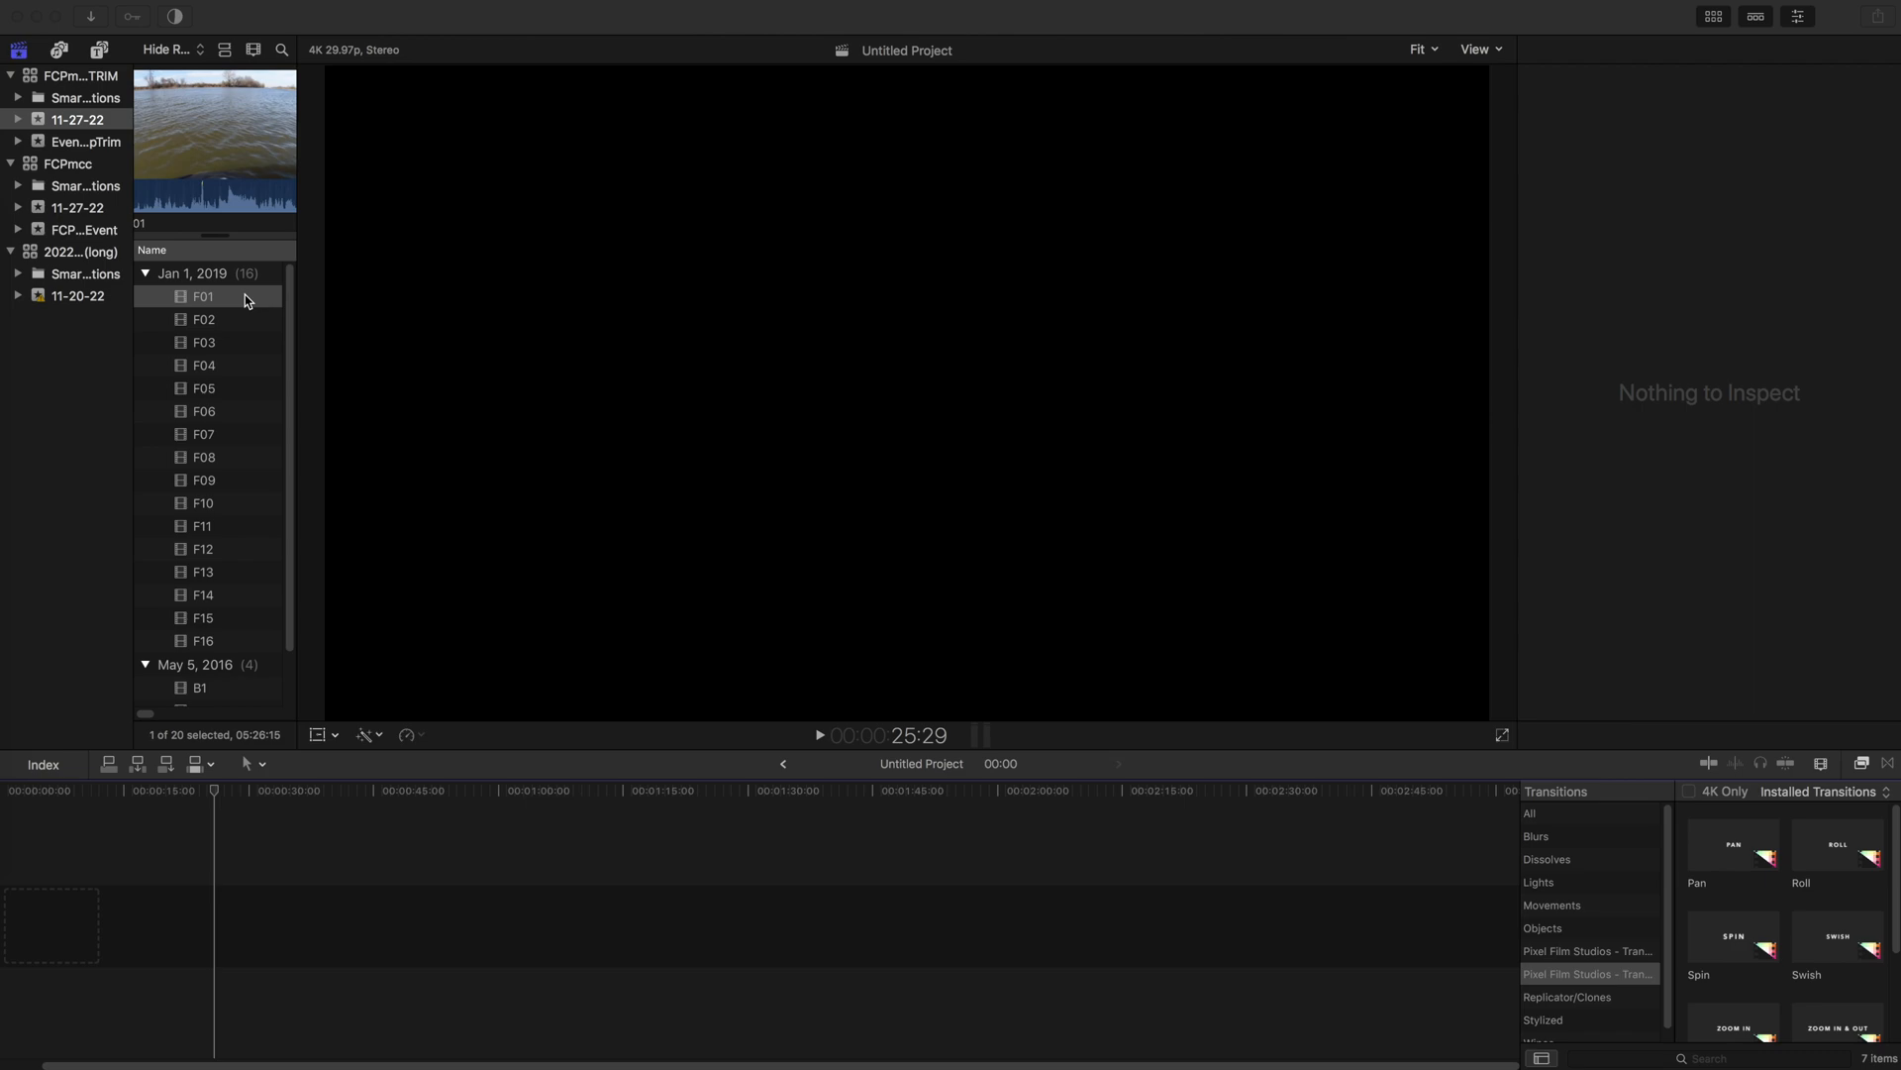
Add clips F01 through F16 from the browser to the start of the empty project timeline.
{"action": "left_click", "coordinate": [246, 297]}
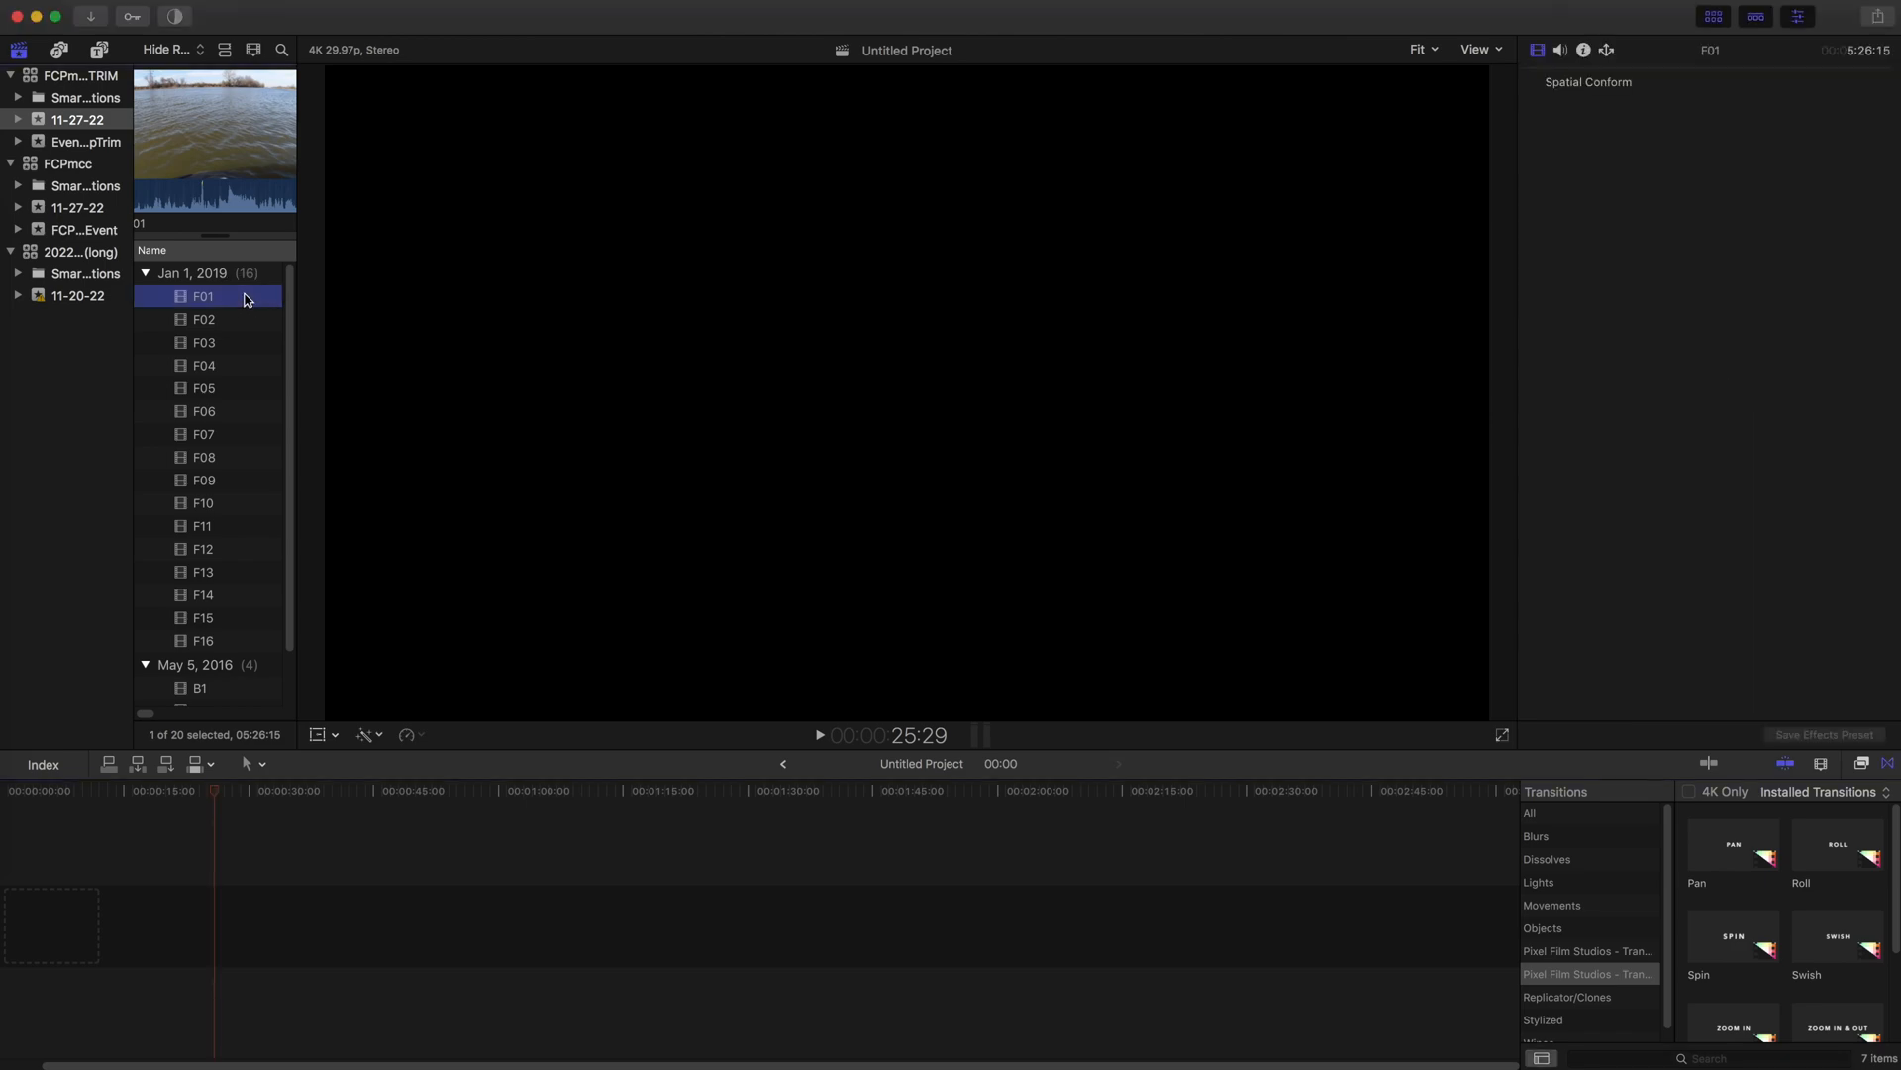
{"action": "left_click", "coordinate": [227, 646], "text": "shift"}
{"action": "left_click_drag", "start_coordinate": [204, 388], "coordinate": [85, 866]}
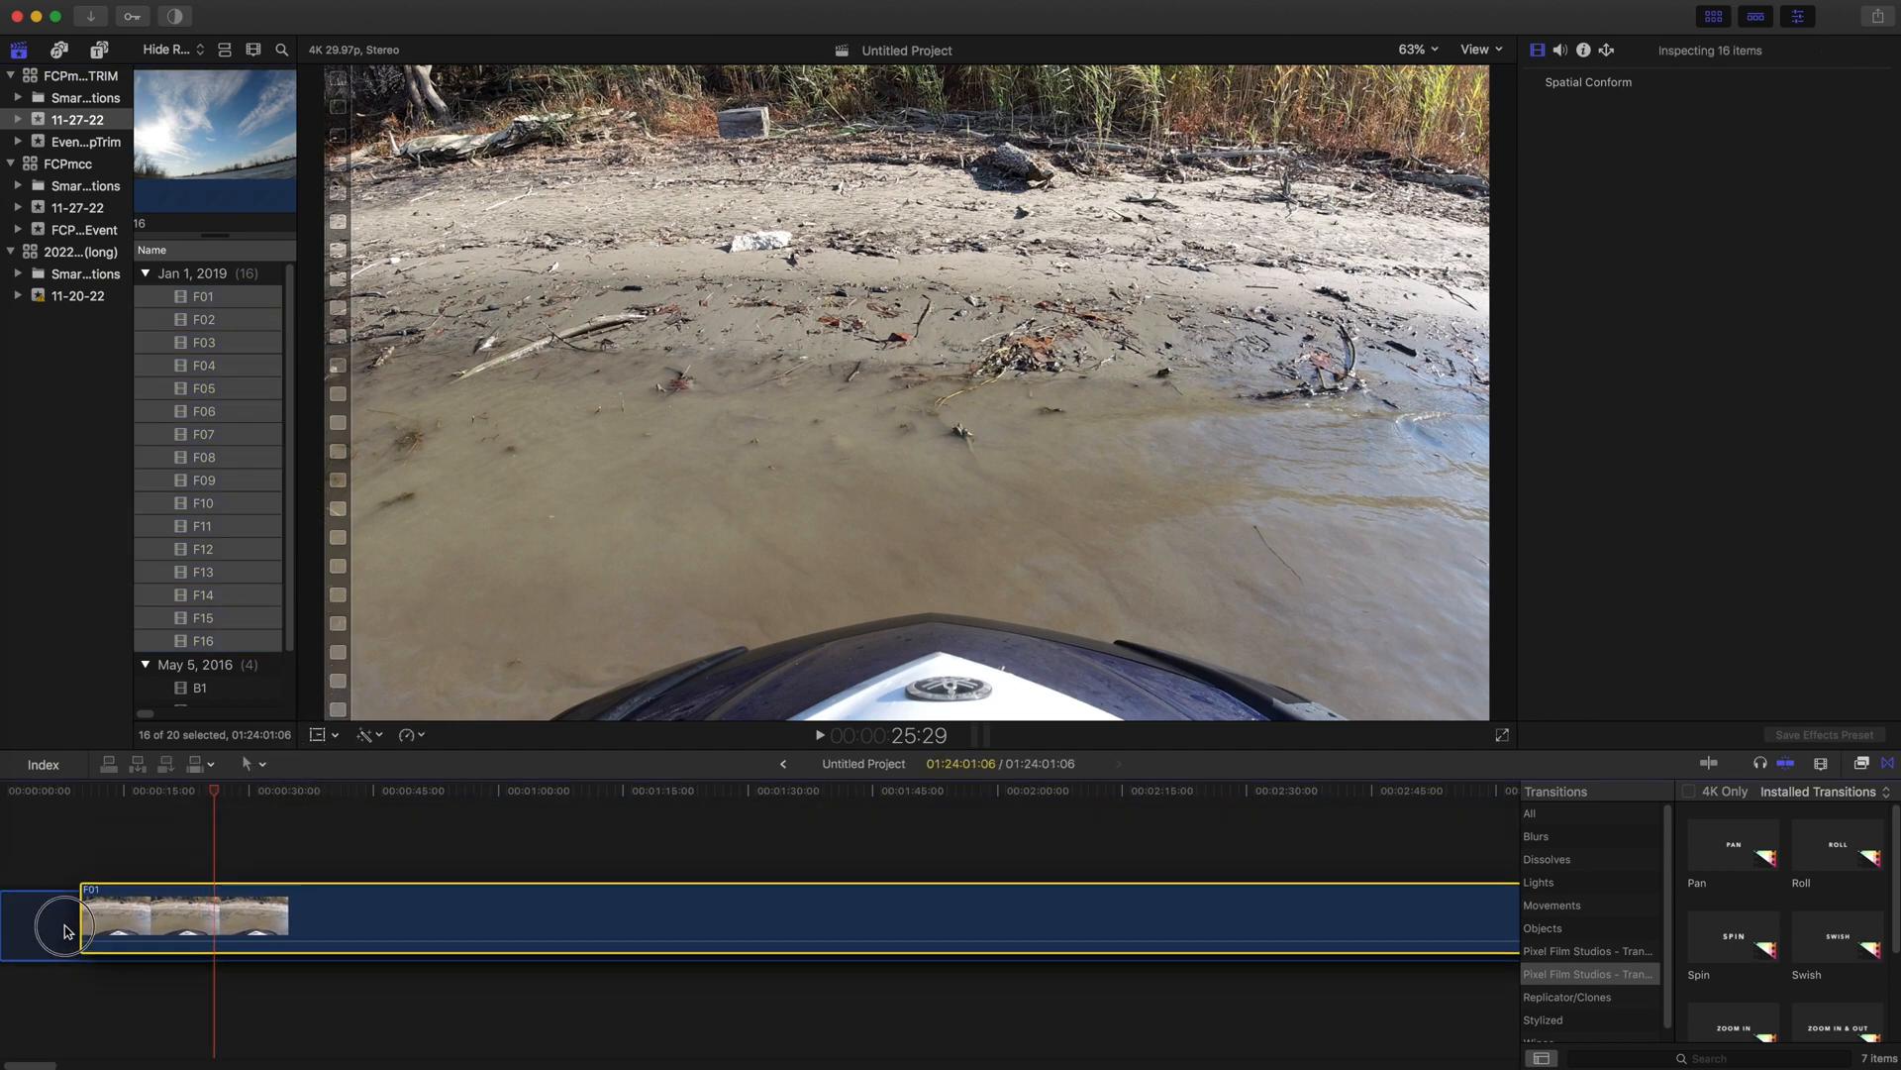
{"action": "left_click_drag", "start_coordinate": [8, 927], "coordinate": [8, 925]}
Play clip F01 from 2:11:16 in the enlarged timeline to find the sync point, stopping the playhead at about 2:19:28.
{"action": "key", "text": "super+equal"}
{"action": "key", "text": "super+equal"}
{"action": "key", "text": "super+equal"}
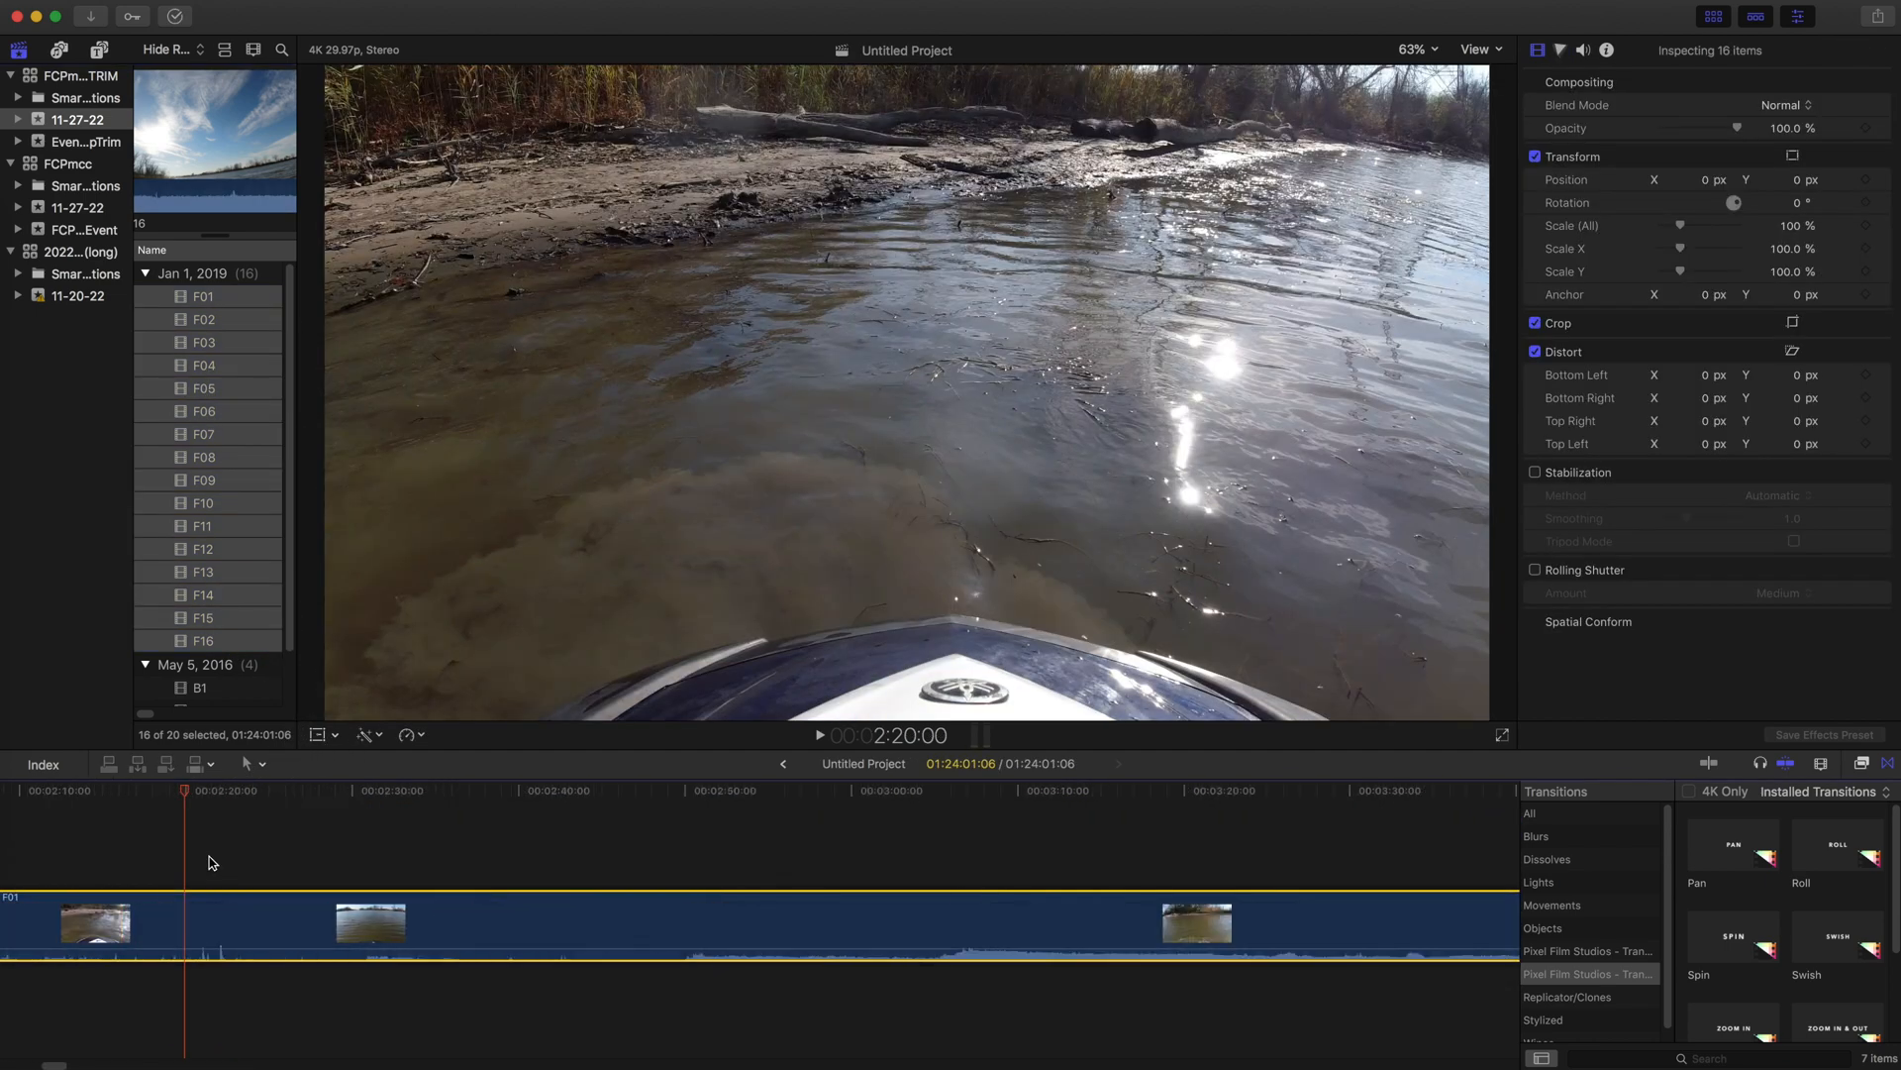
{"action": "left_click", "coordinate": [63, 782]}
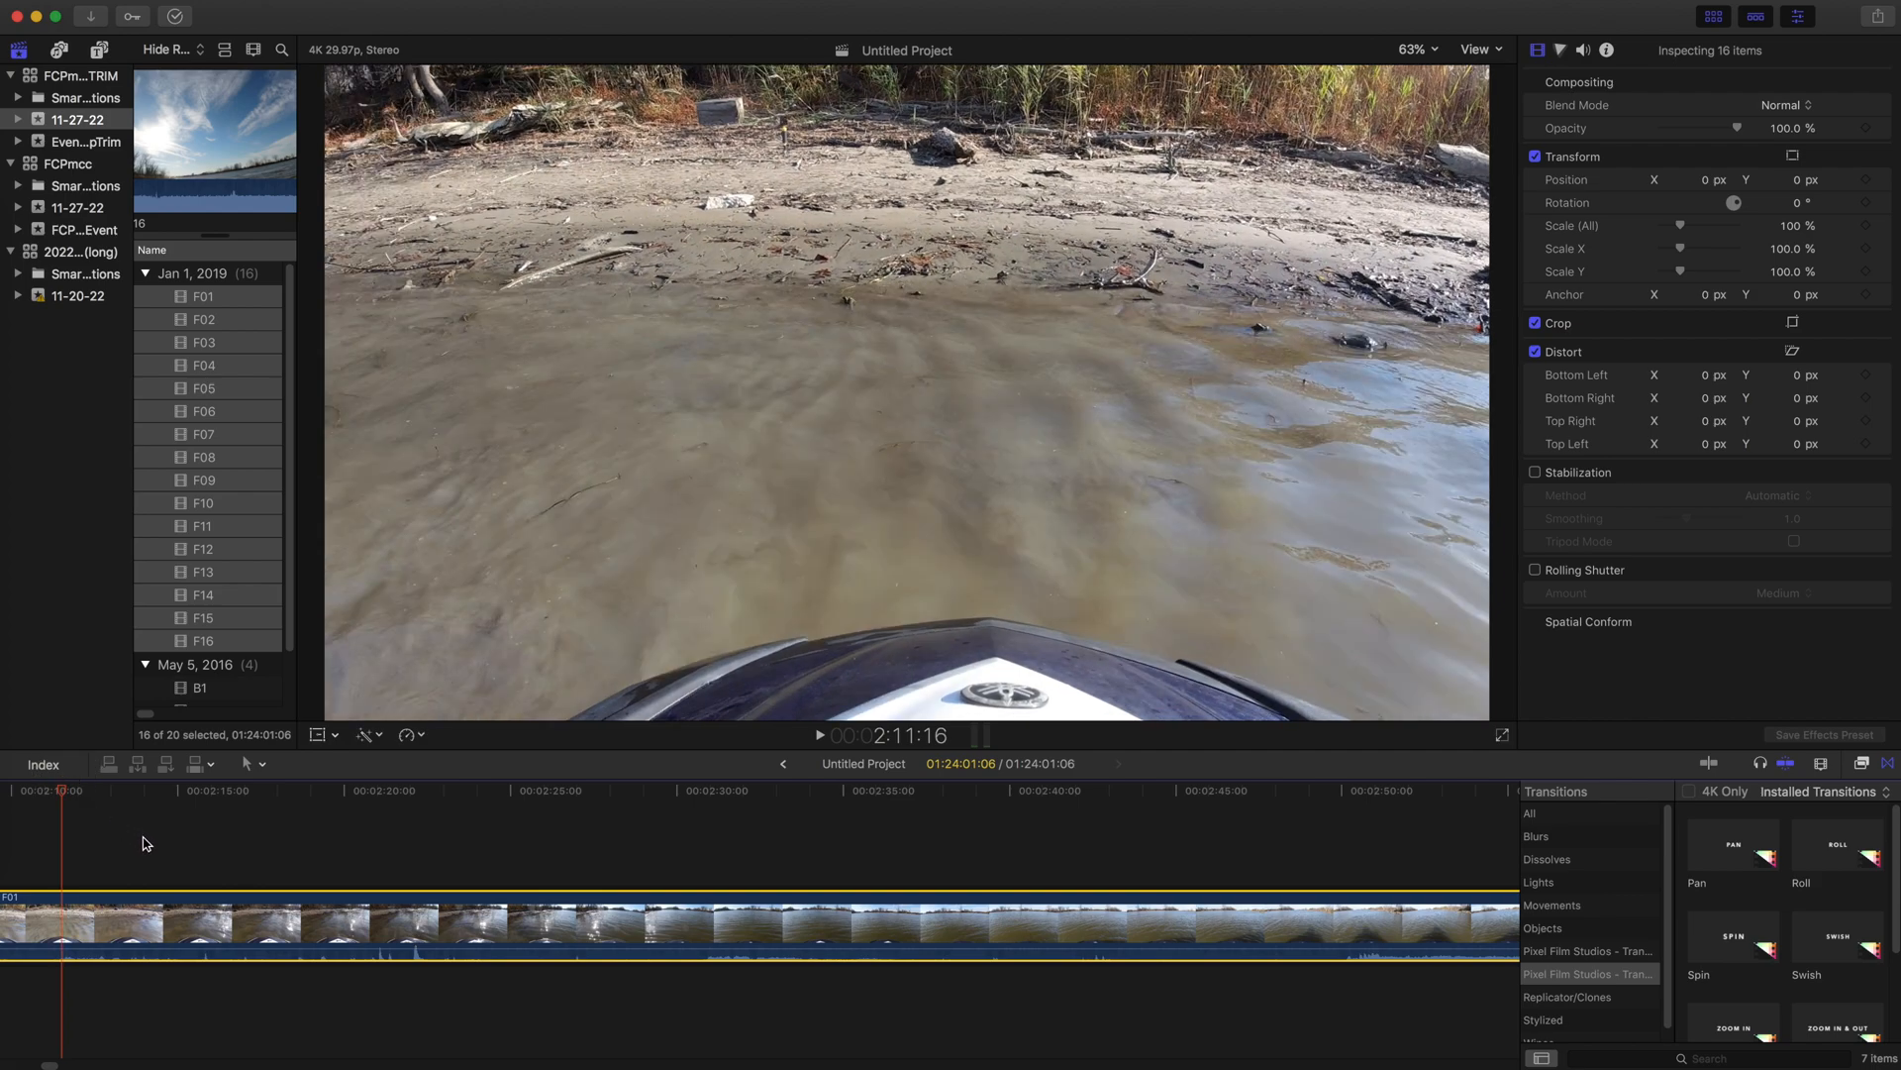
{"action": "key", "text": "space"}
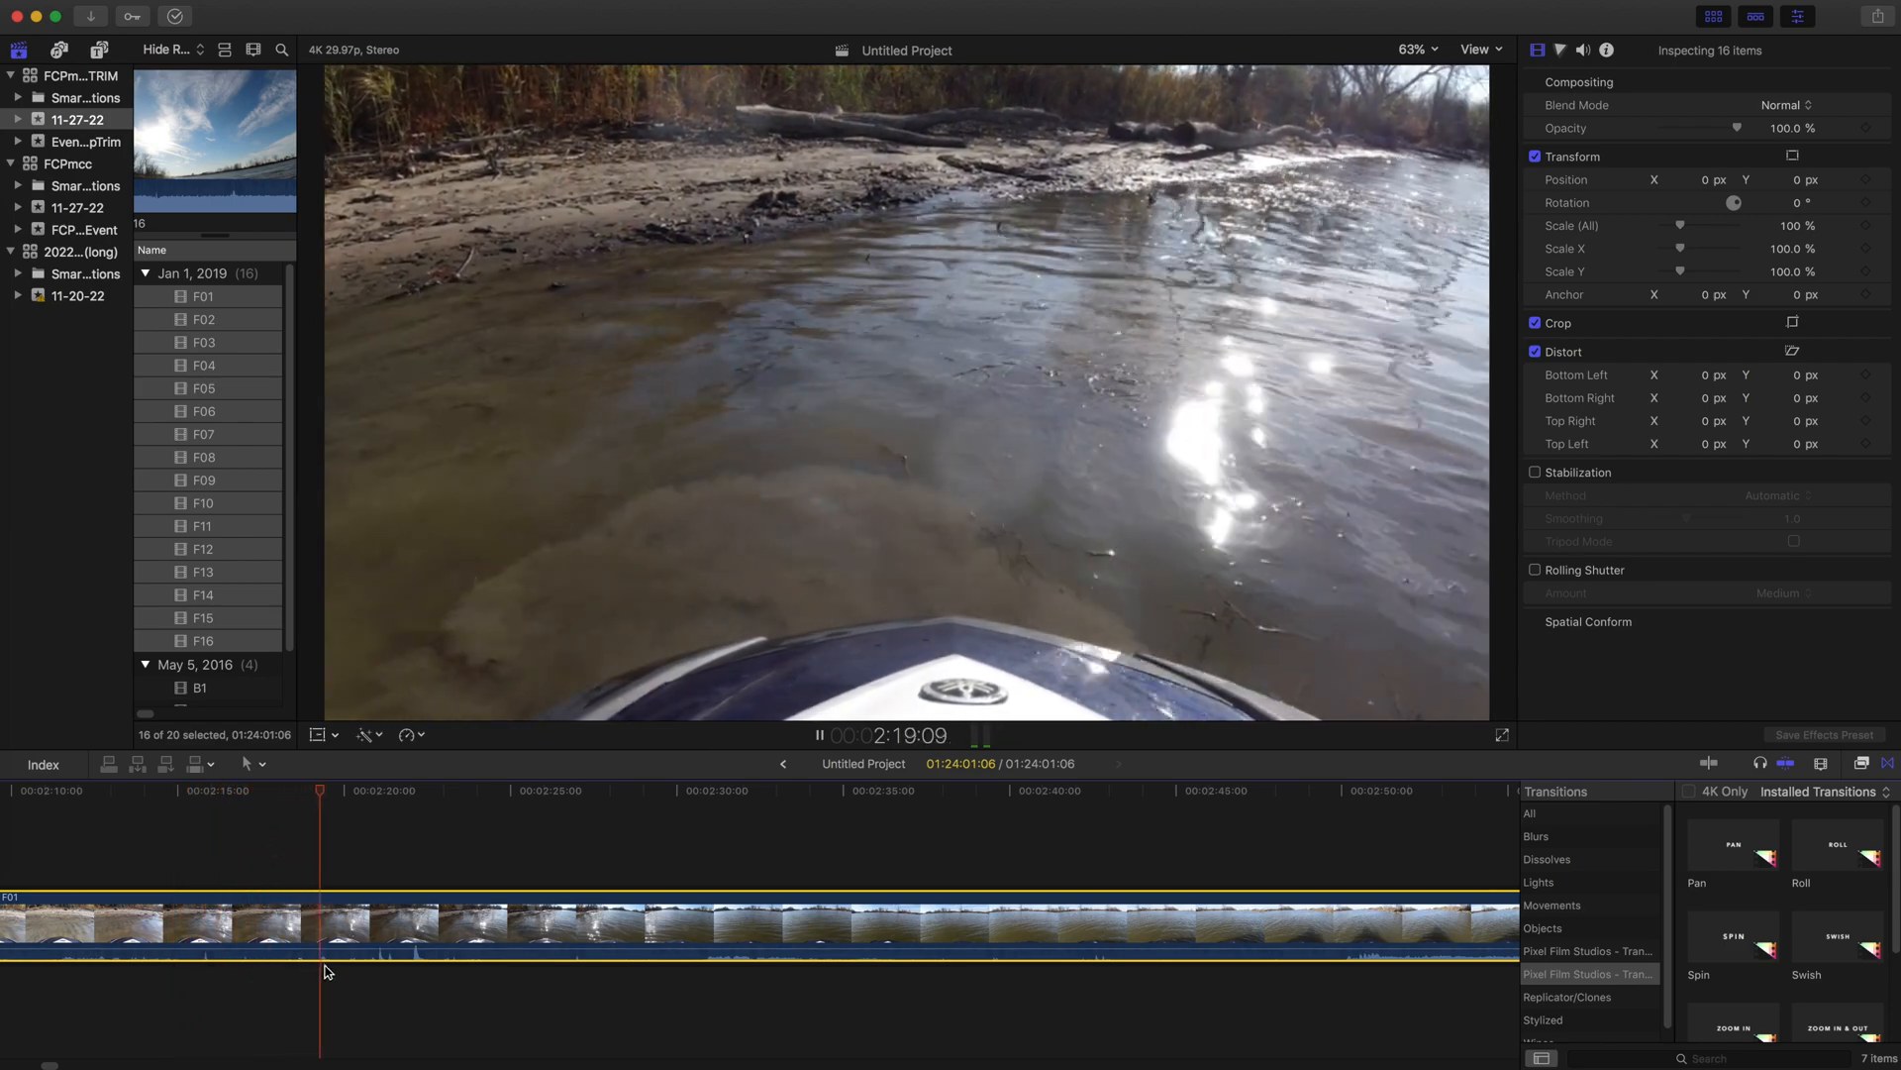
{"action": "key", "text": "space"}
{"action": "left_click", "coordinate": [342, 793]}
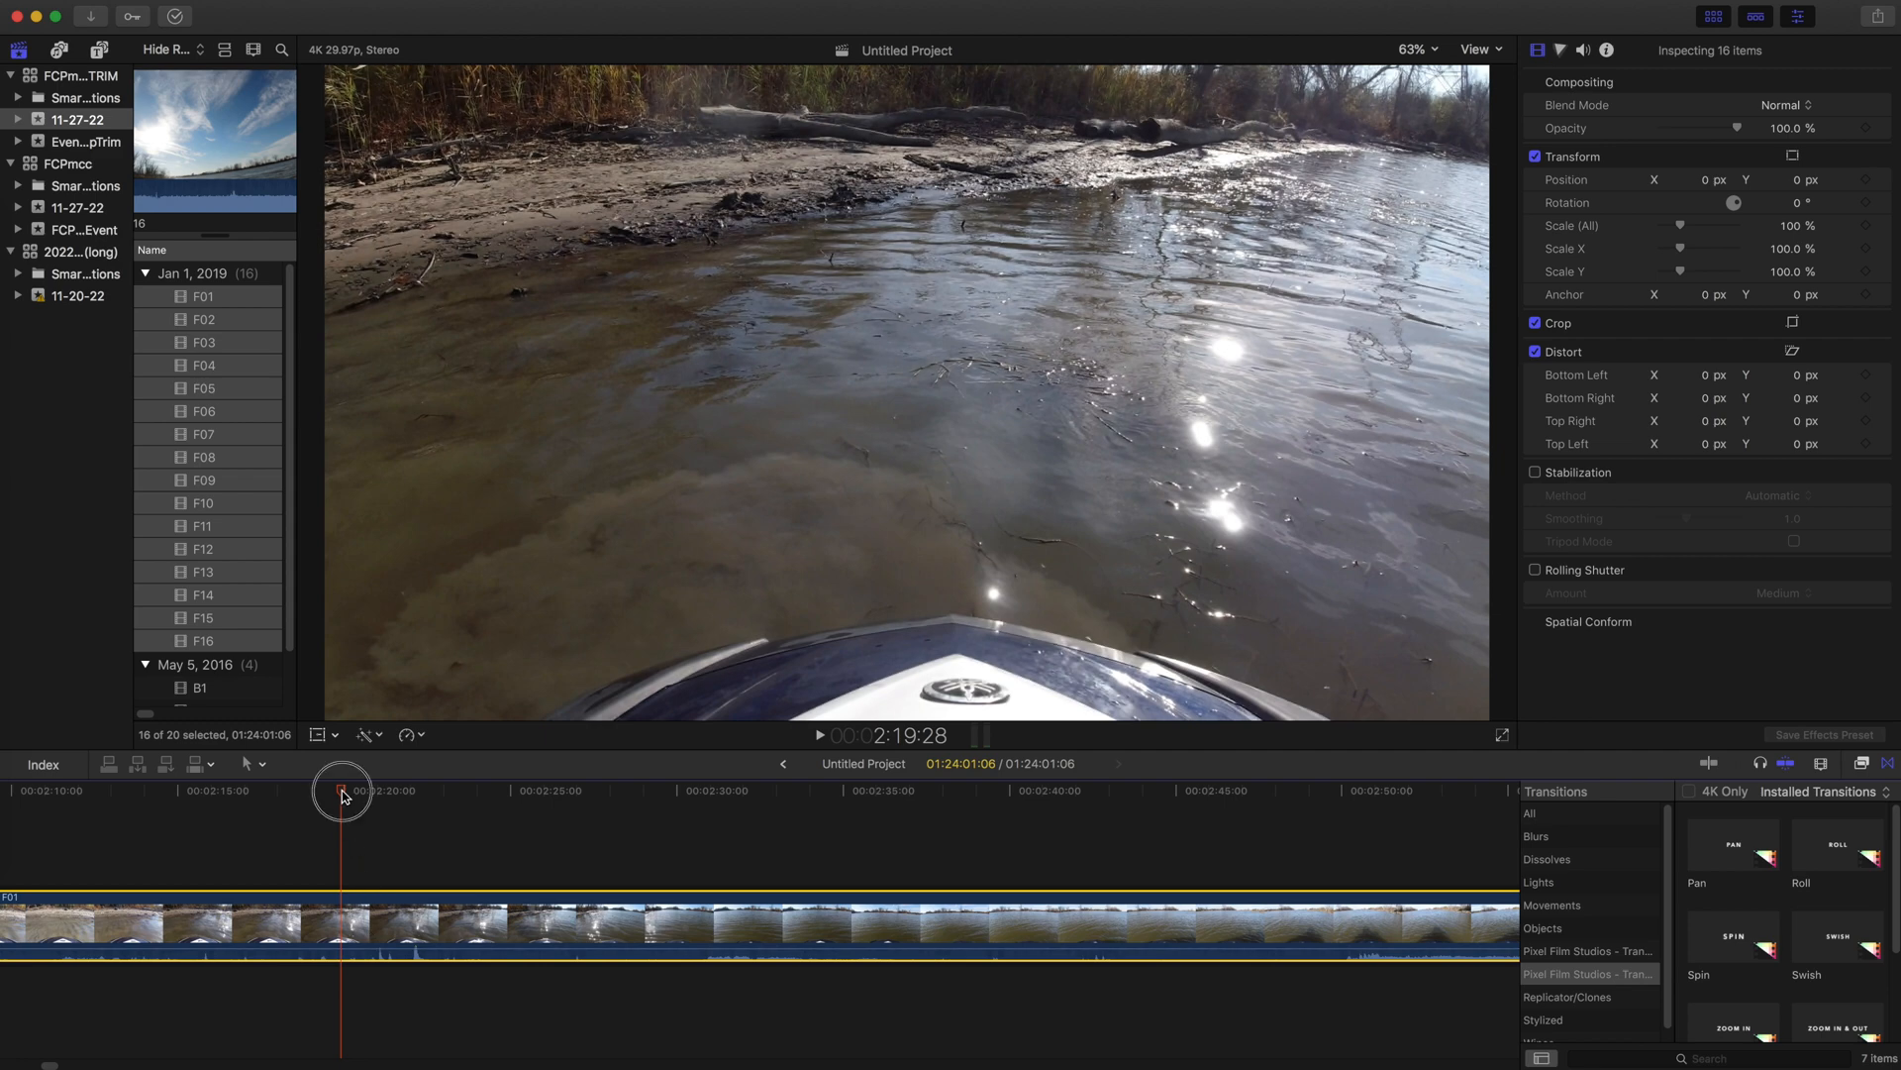
Split clip F01 at 2:19:11 and remove the footage before the cut.
{"action": "key", "text": "Left"}
{"action": "key", "text": "Left"}
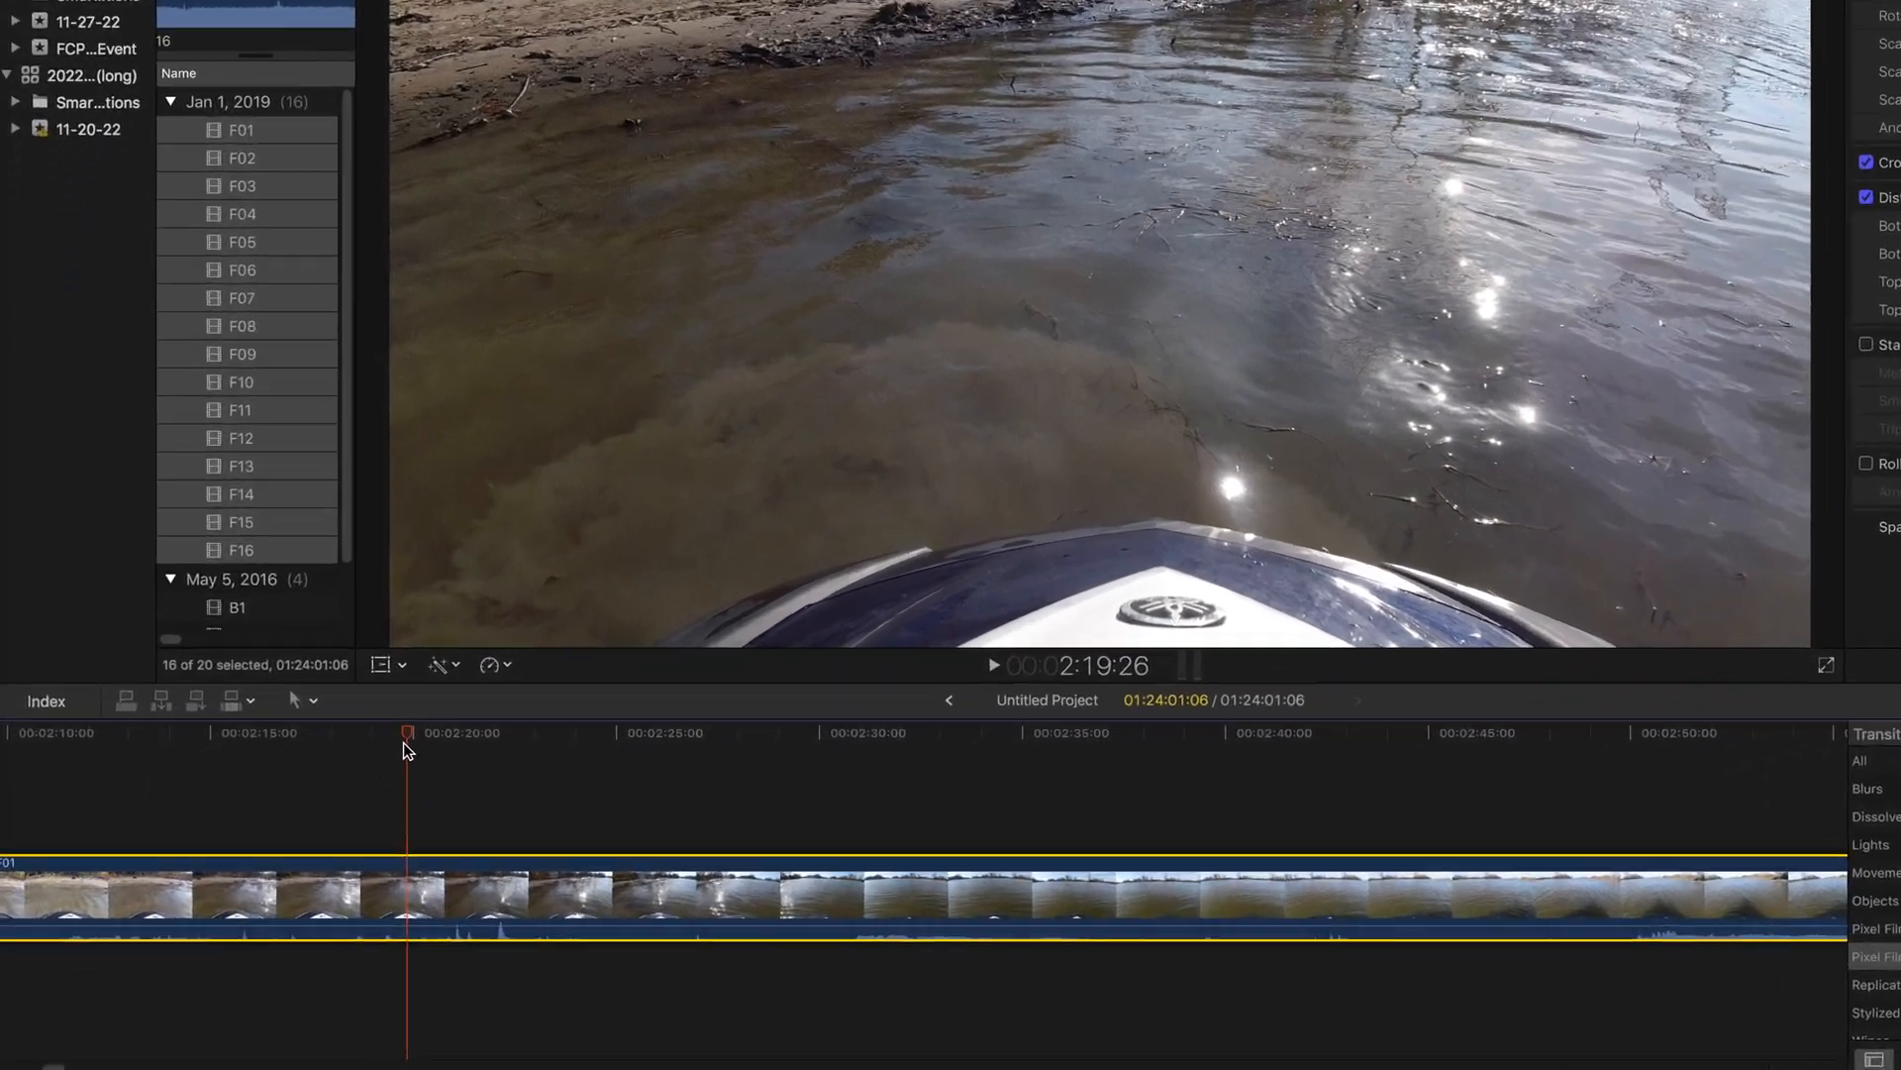
{"action": "left_click", "coordinate": [341, 792]}
{"action": "left_click_drag", "start_coordinate": [690, 489], "coordinate": [677, 490]}
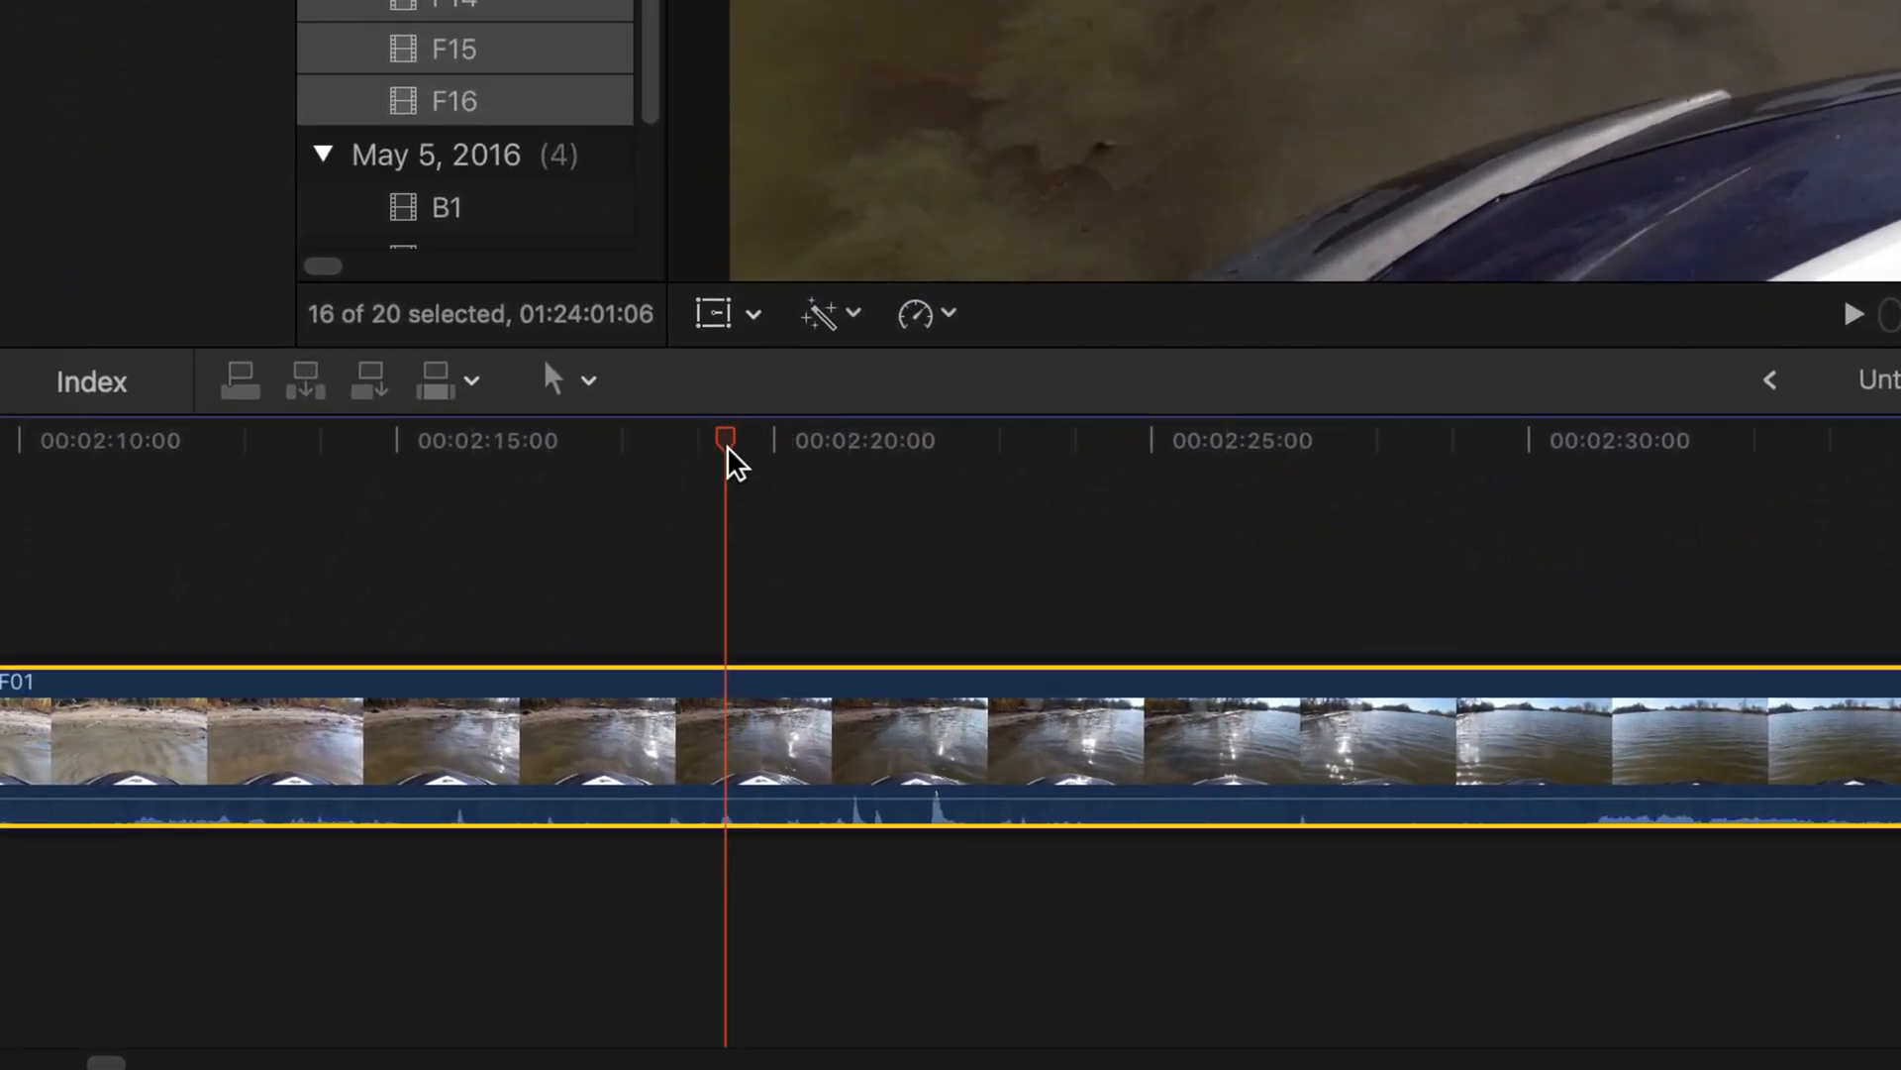
{"action": "key", "text": "b"}
{"action": "left_click", "coordinate": [728, 740]}
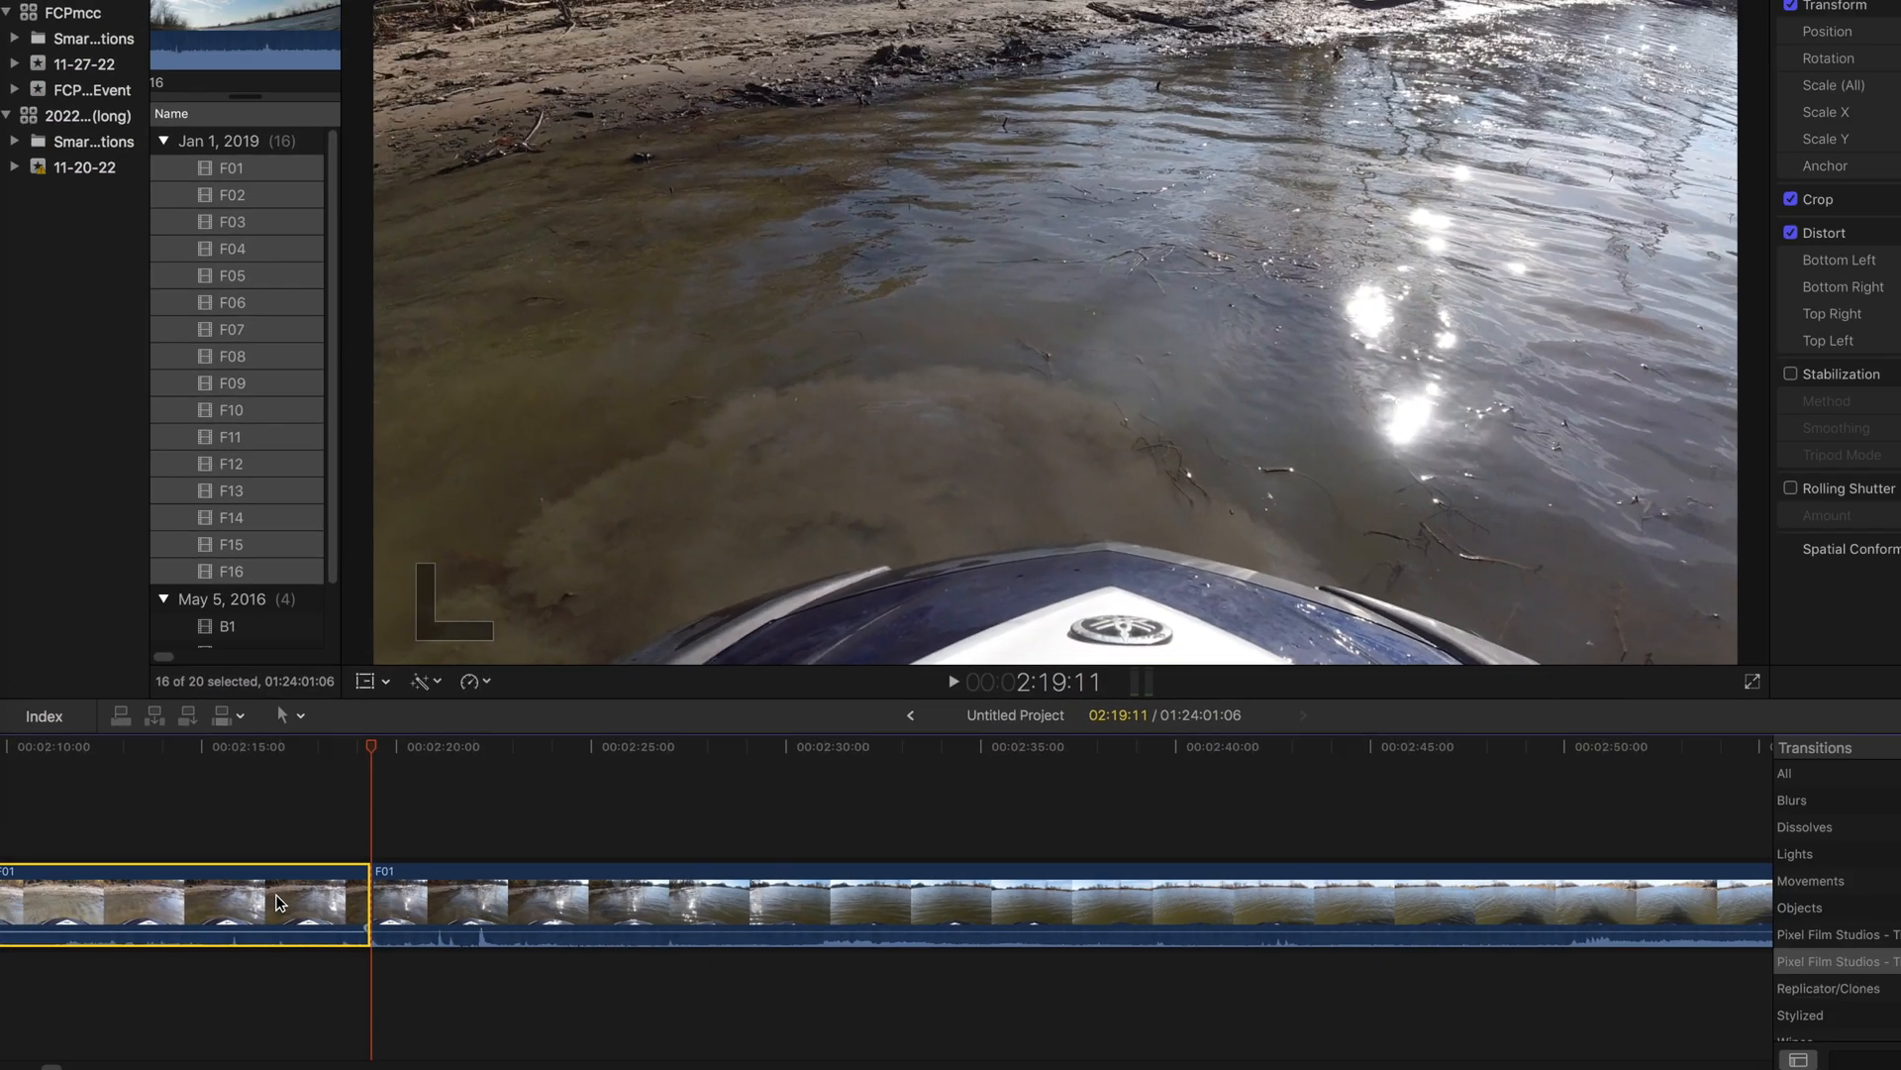
{"action": "key", "text": "super+minus"}
{"action": "key", "text": "super+minus"}
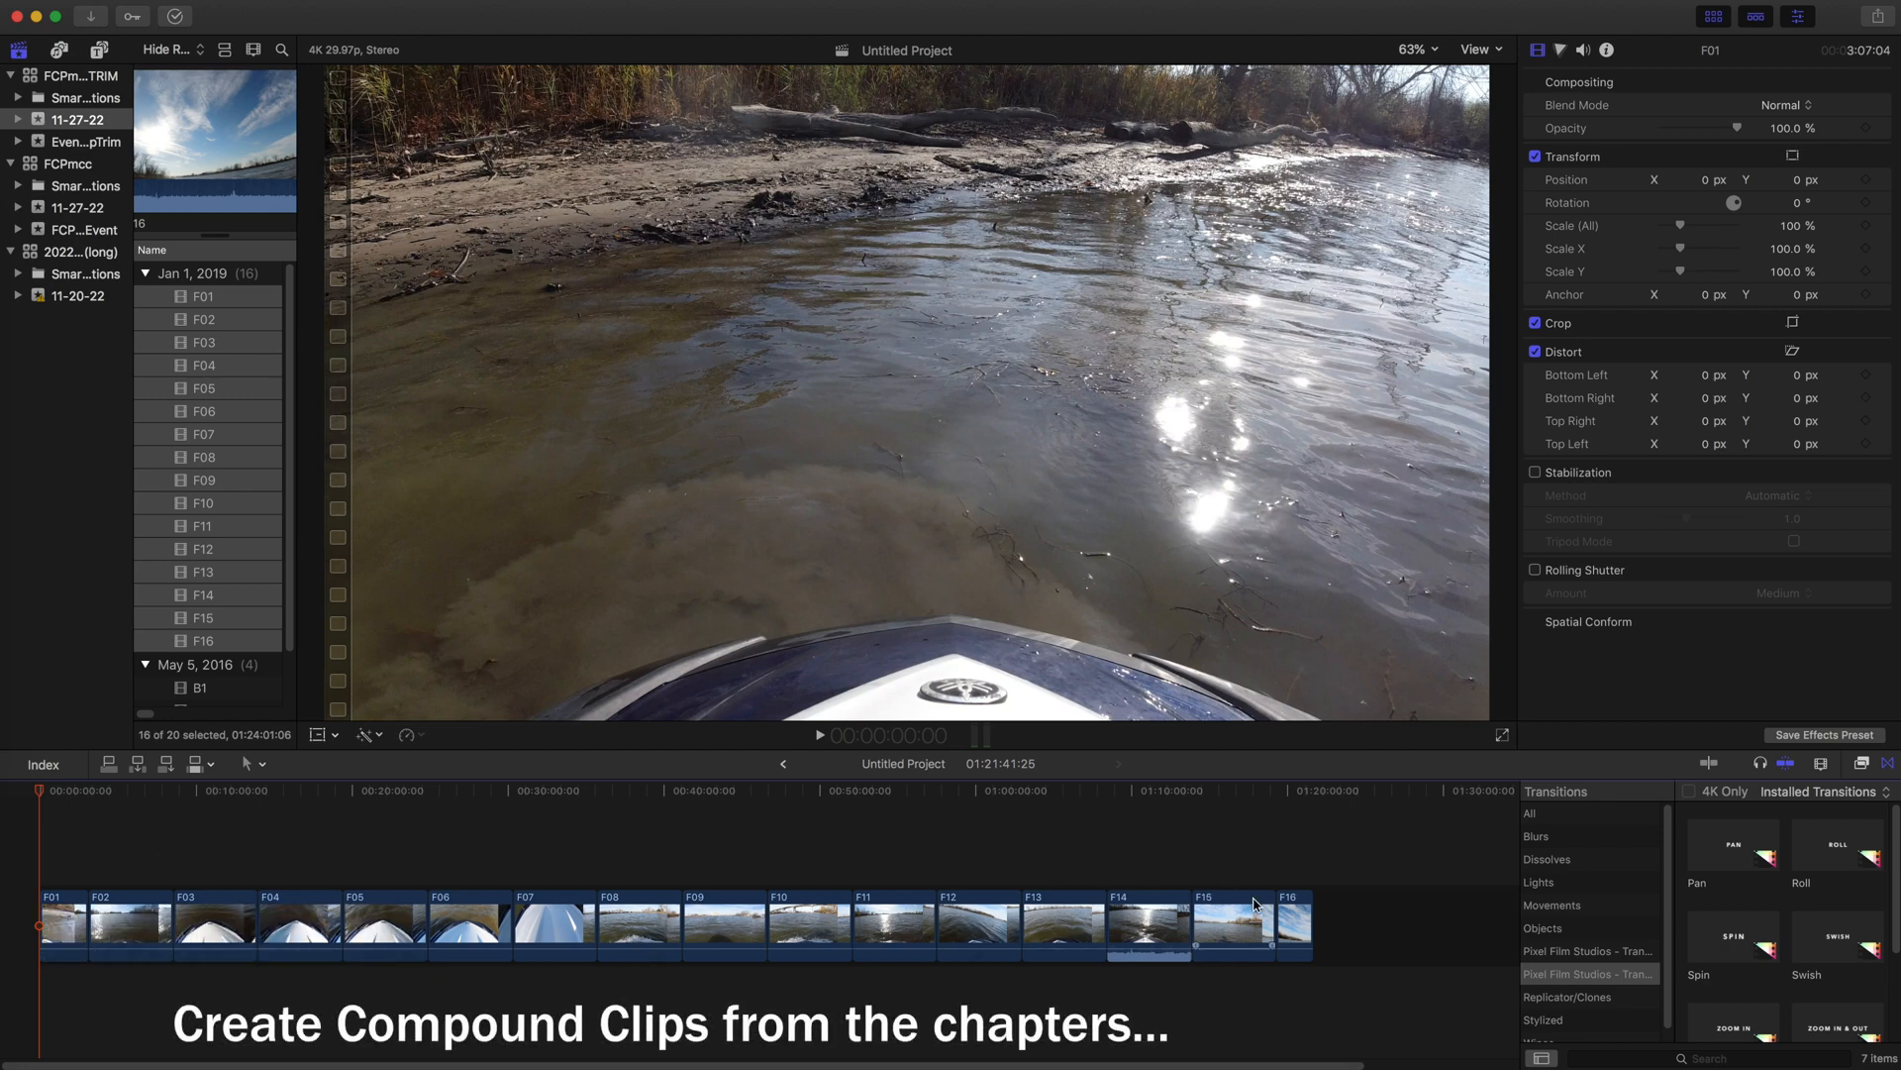
Combine all timeline clips F01 to F16 into a compound clip named all in the event EventMccCCclapTrim.
{"action": "left_click_drag", "start_coordinate": [1332, 909], "coordinate": [69, 842]}
{"action": "right_click", "coordinate": [60, 911]}
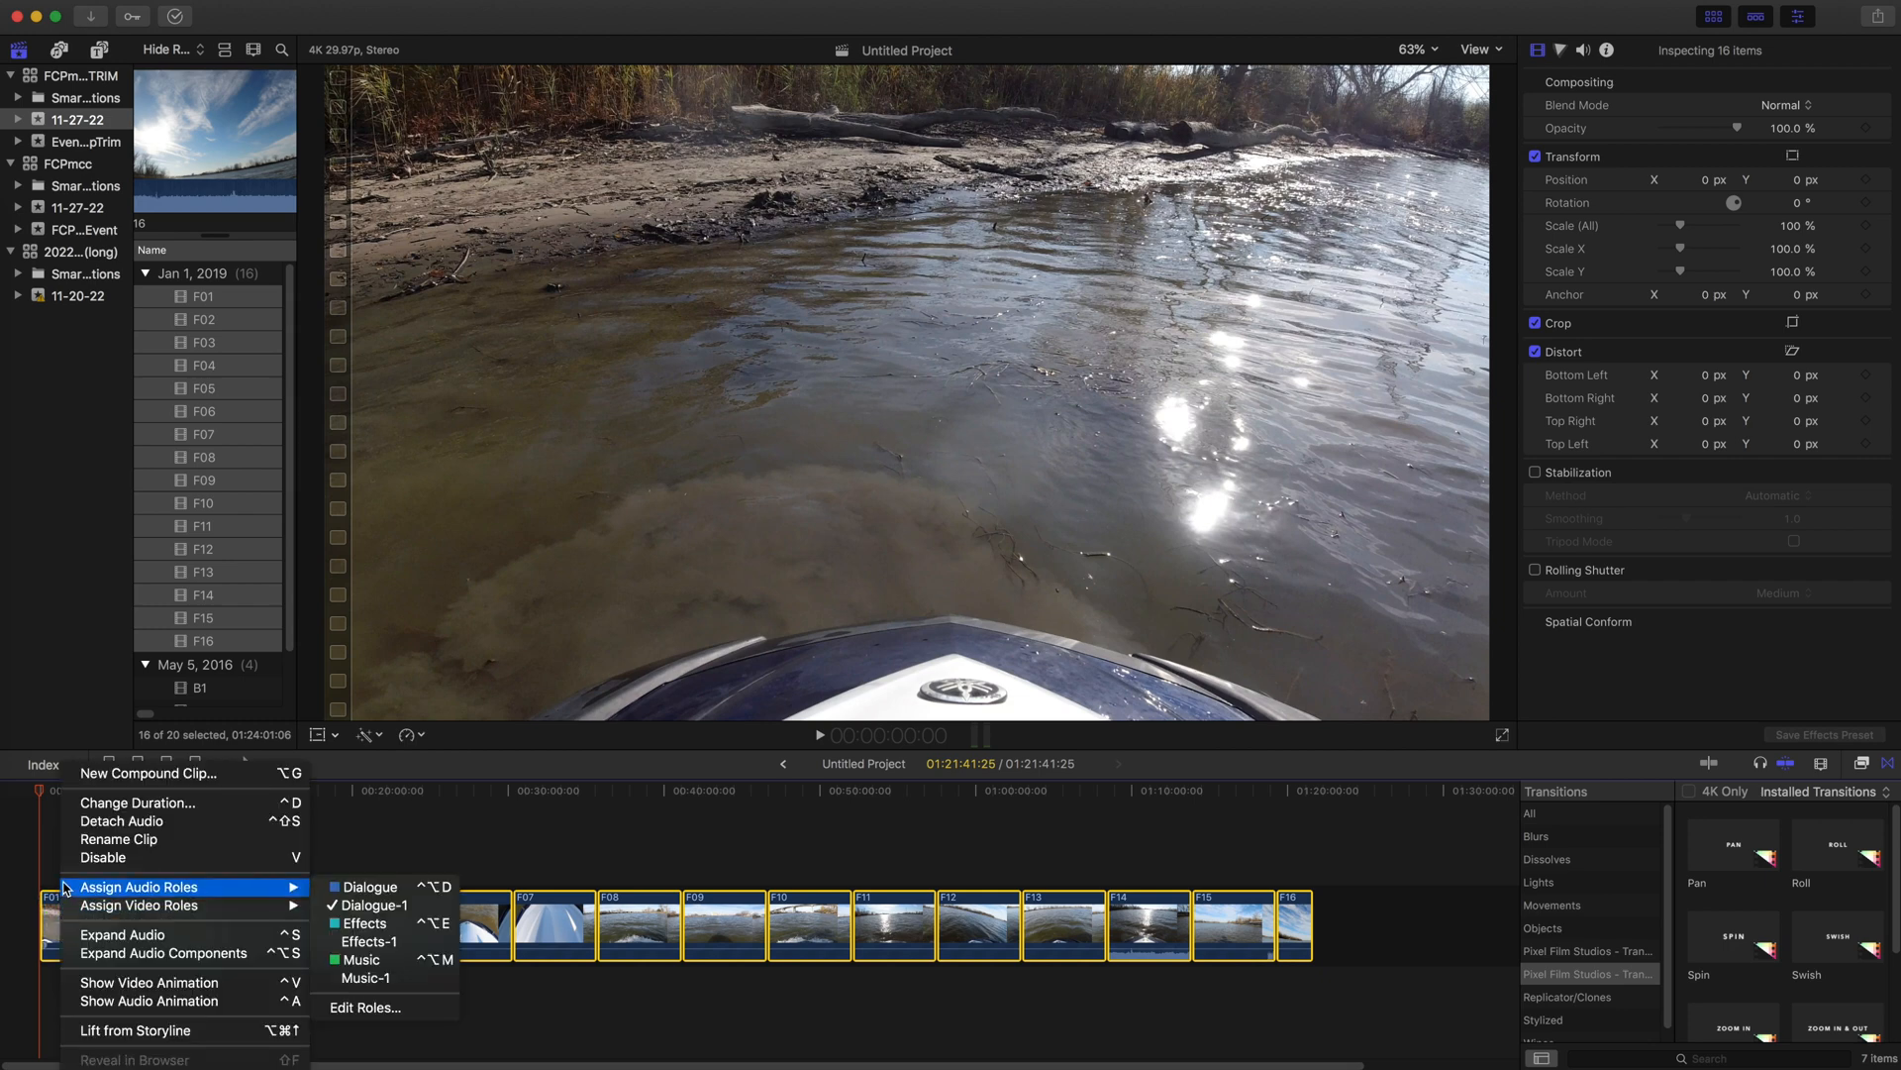
{"action": "left_click", "coordinate": [109, 777]}
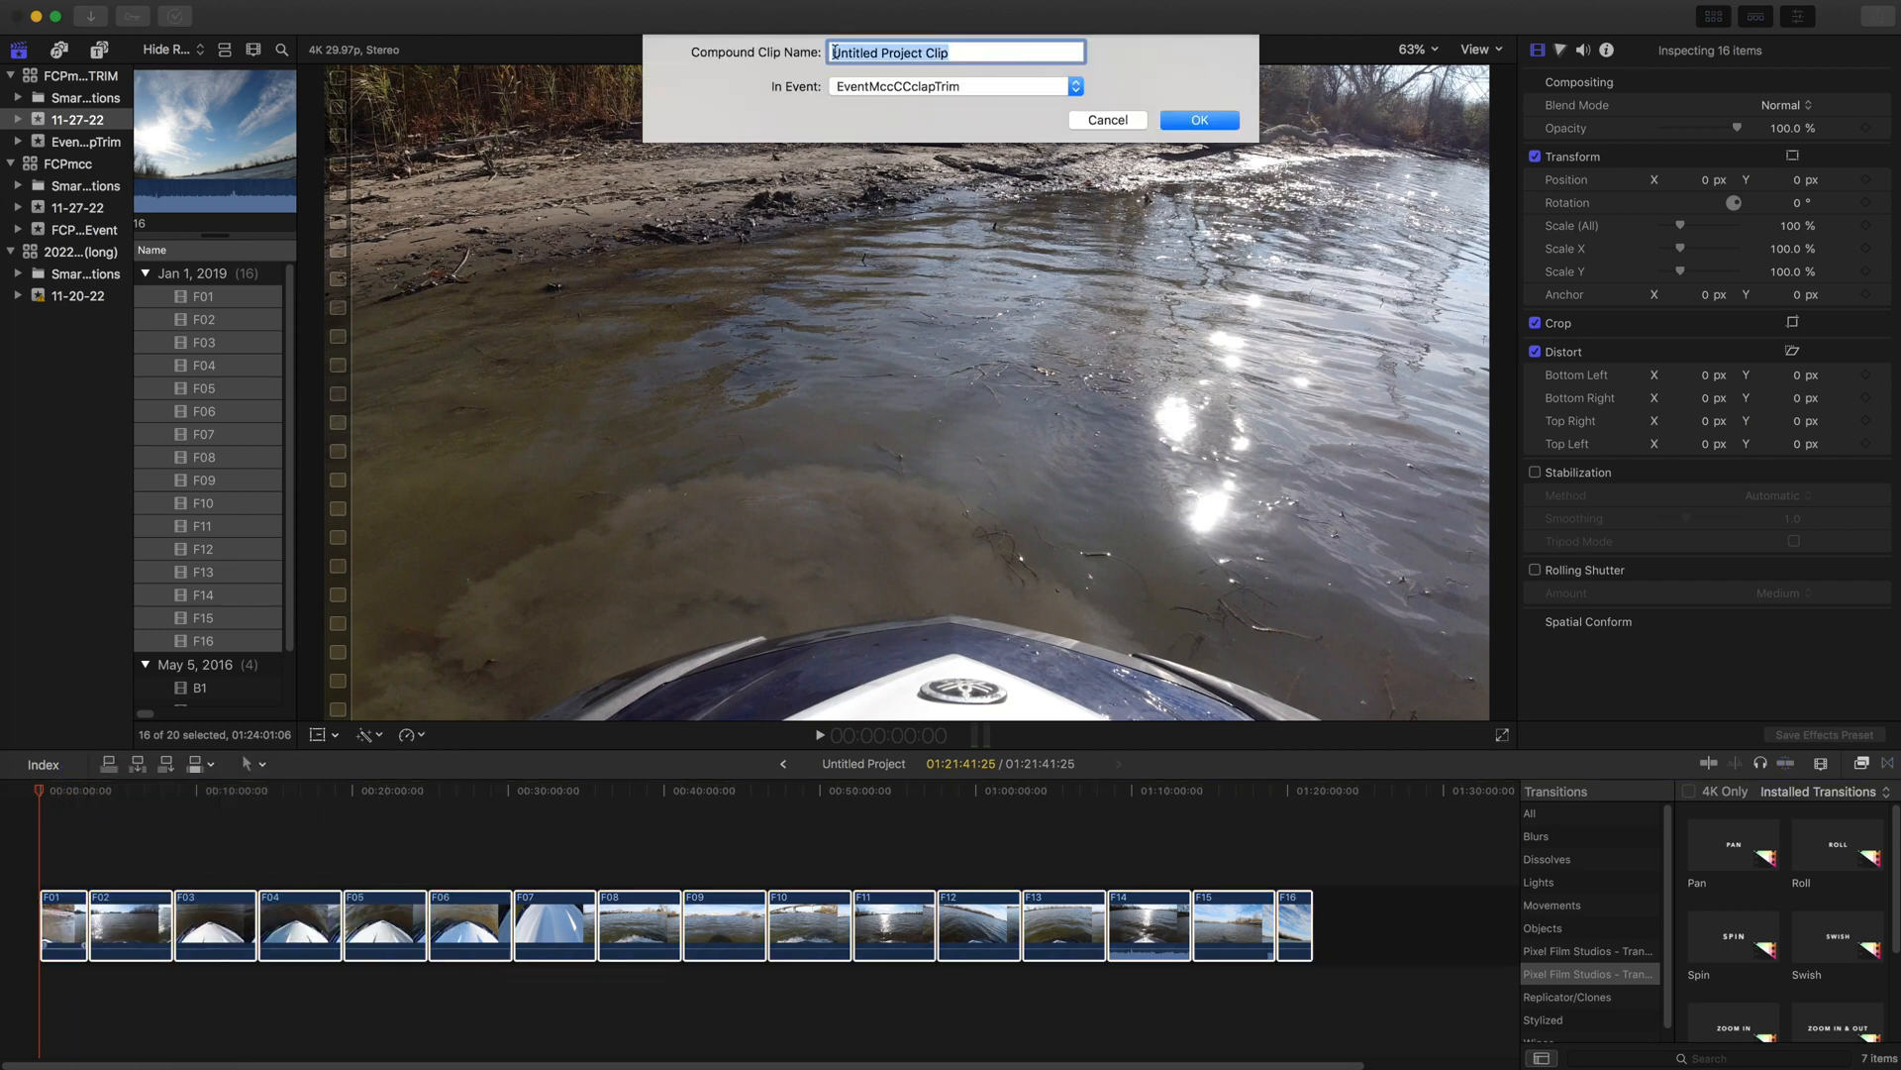
{"action": "type", "text": "all"}
{"action": "left_click", "coordinate": [1180, 121]}
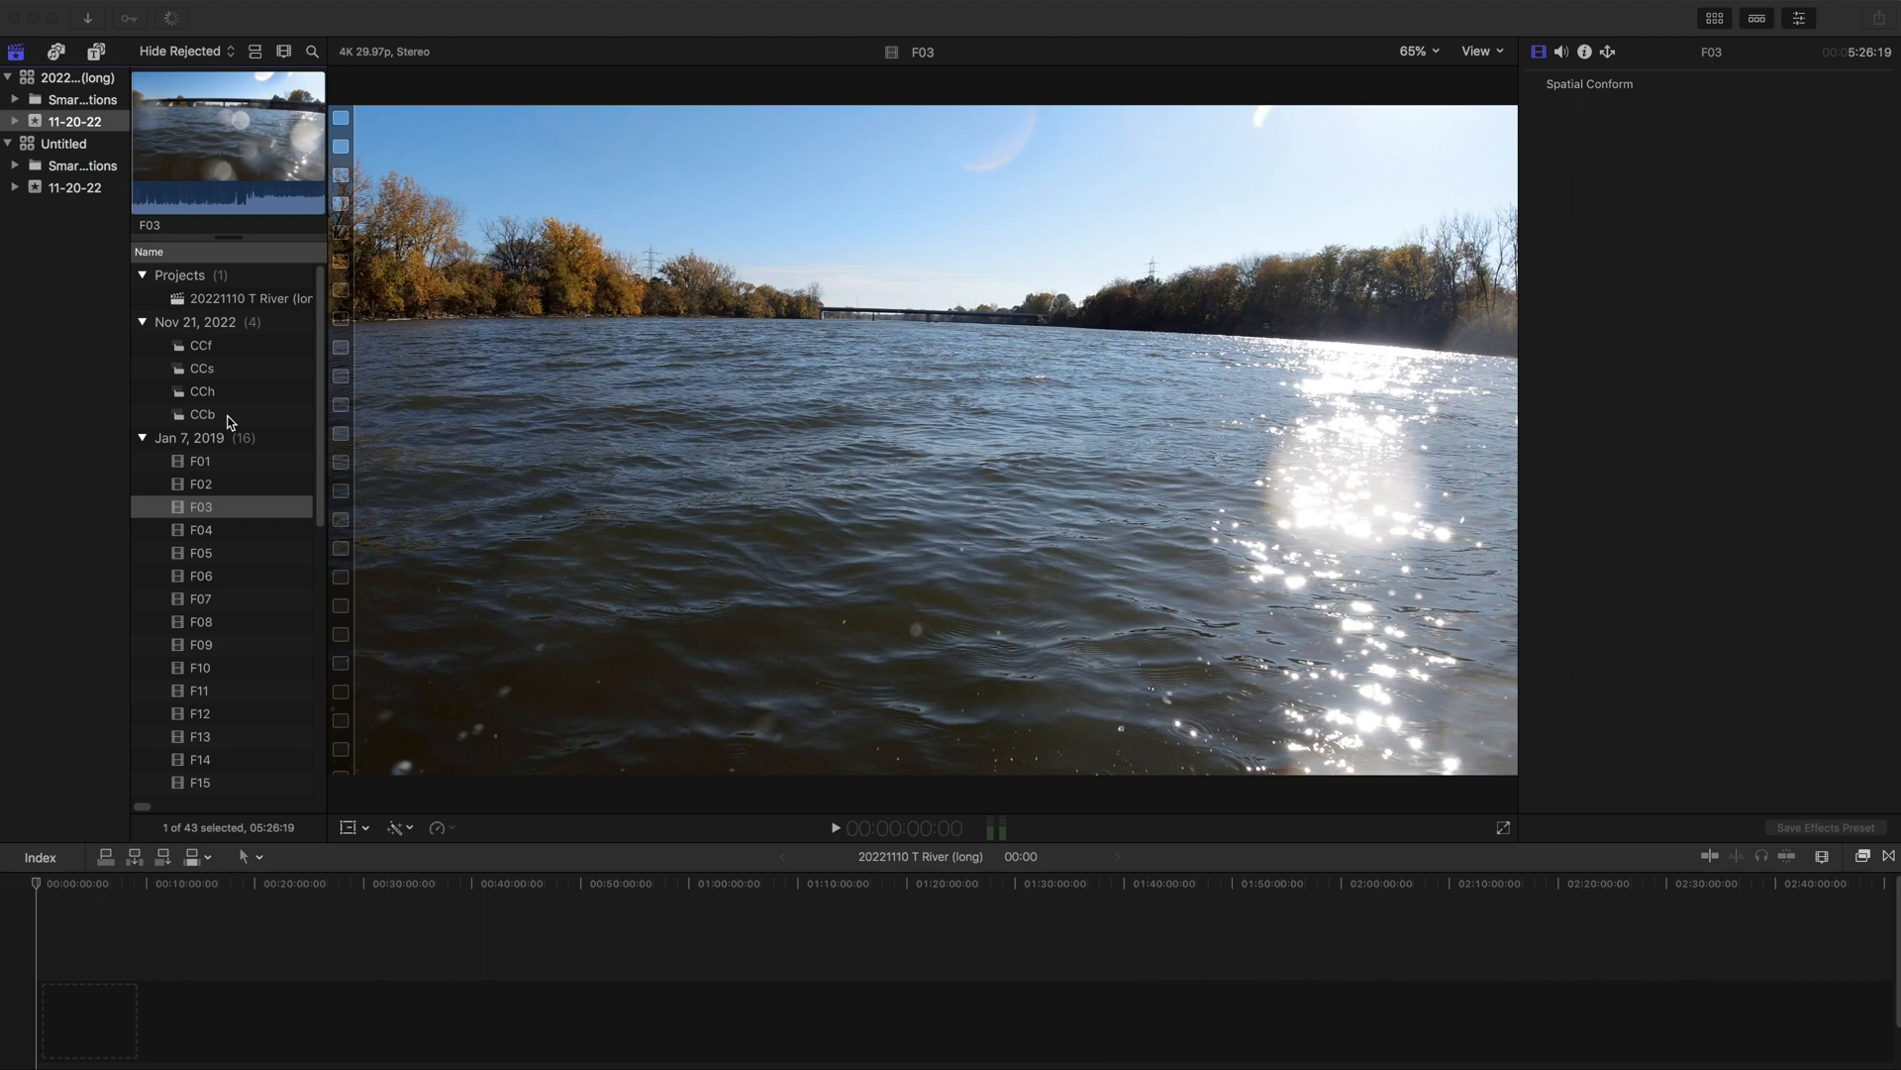
Create a multicam clip named MCC1 from compound clips CCf, CCs, CCh and CCb, with angle synchronization set to Start of First Clip.
{"action": "left_click", "coordinate": [225, 345]}
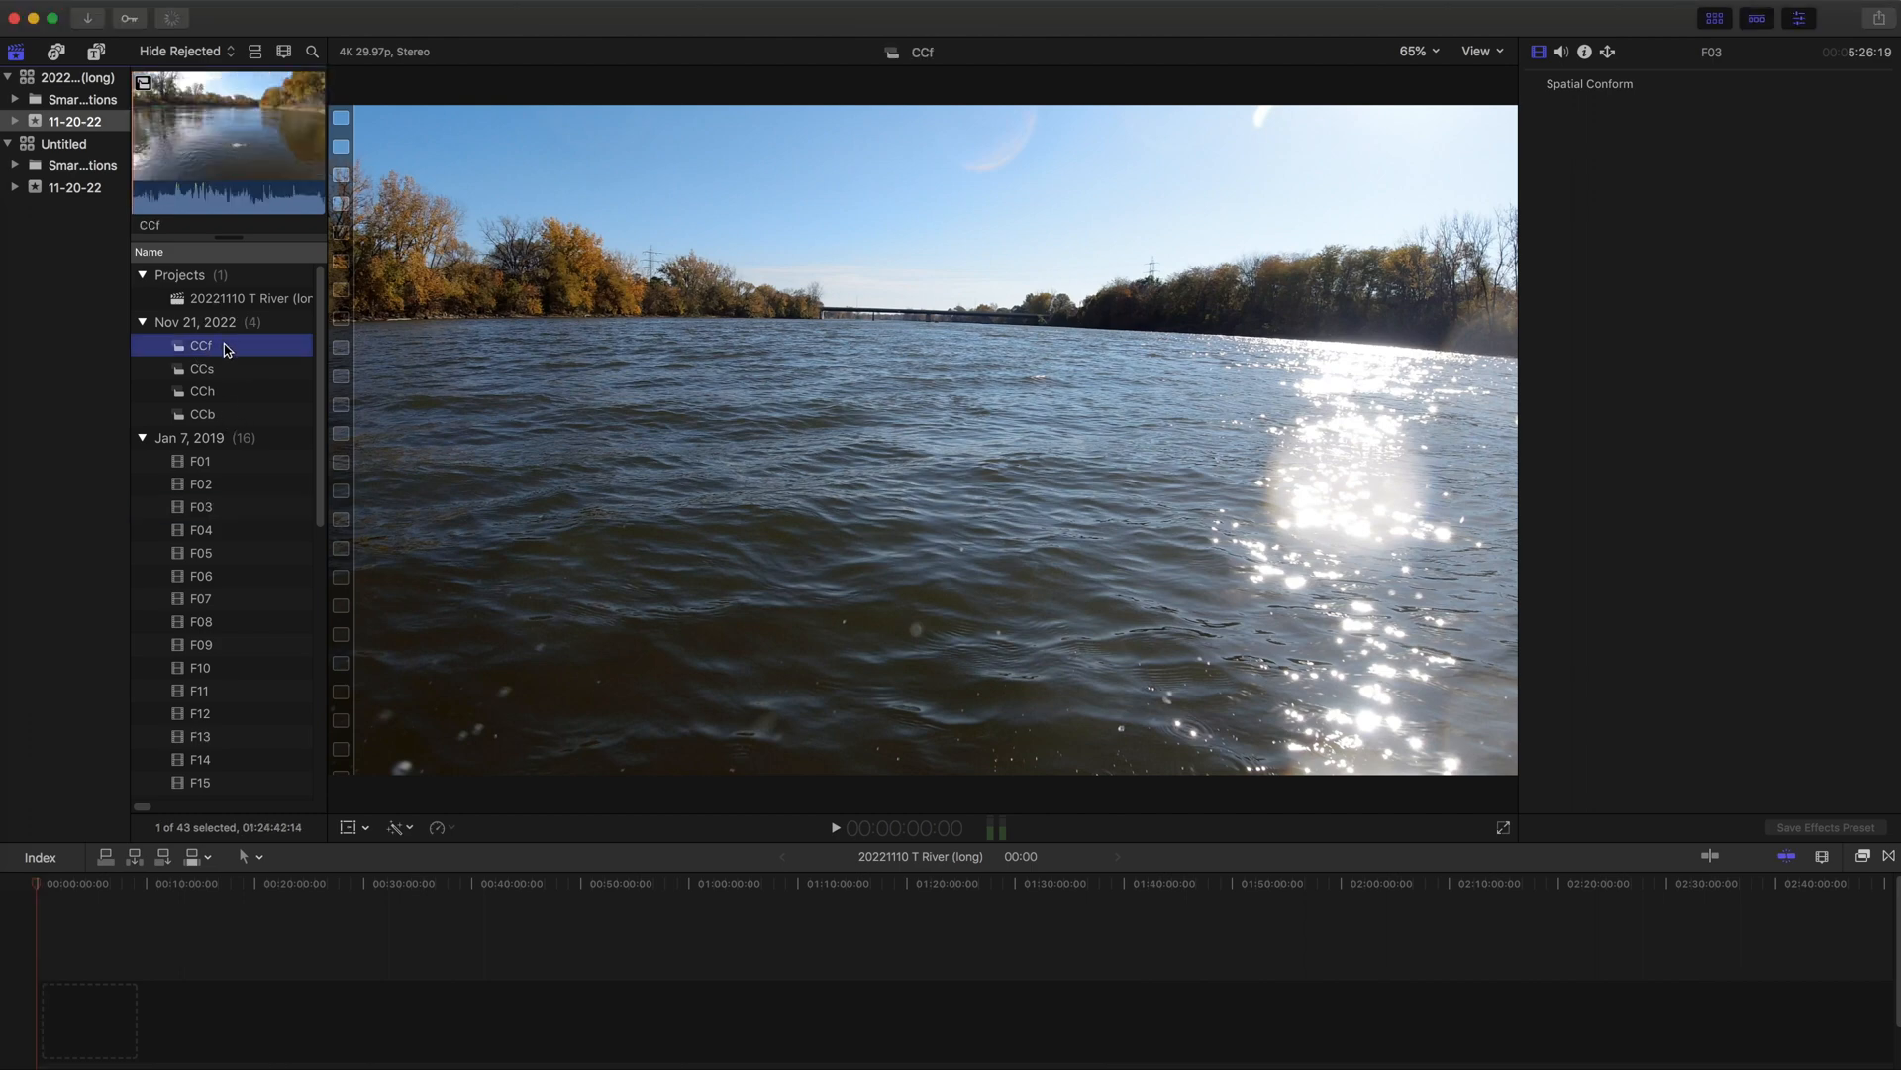
{"action": "left_click", "coordinate": [234, 370], "text": "super"}
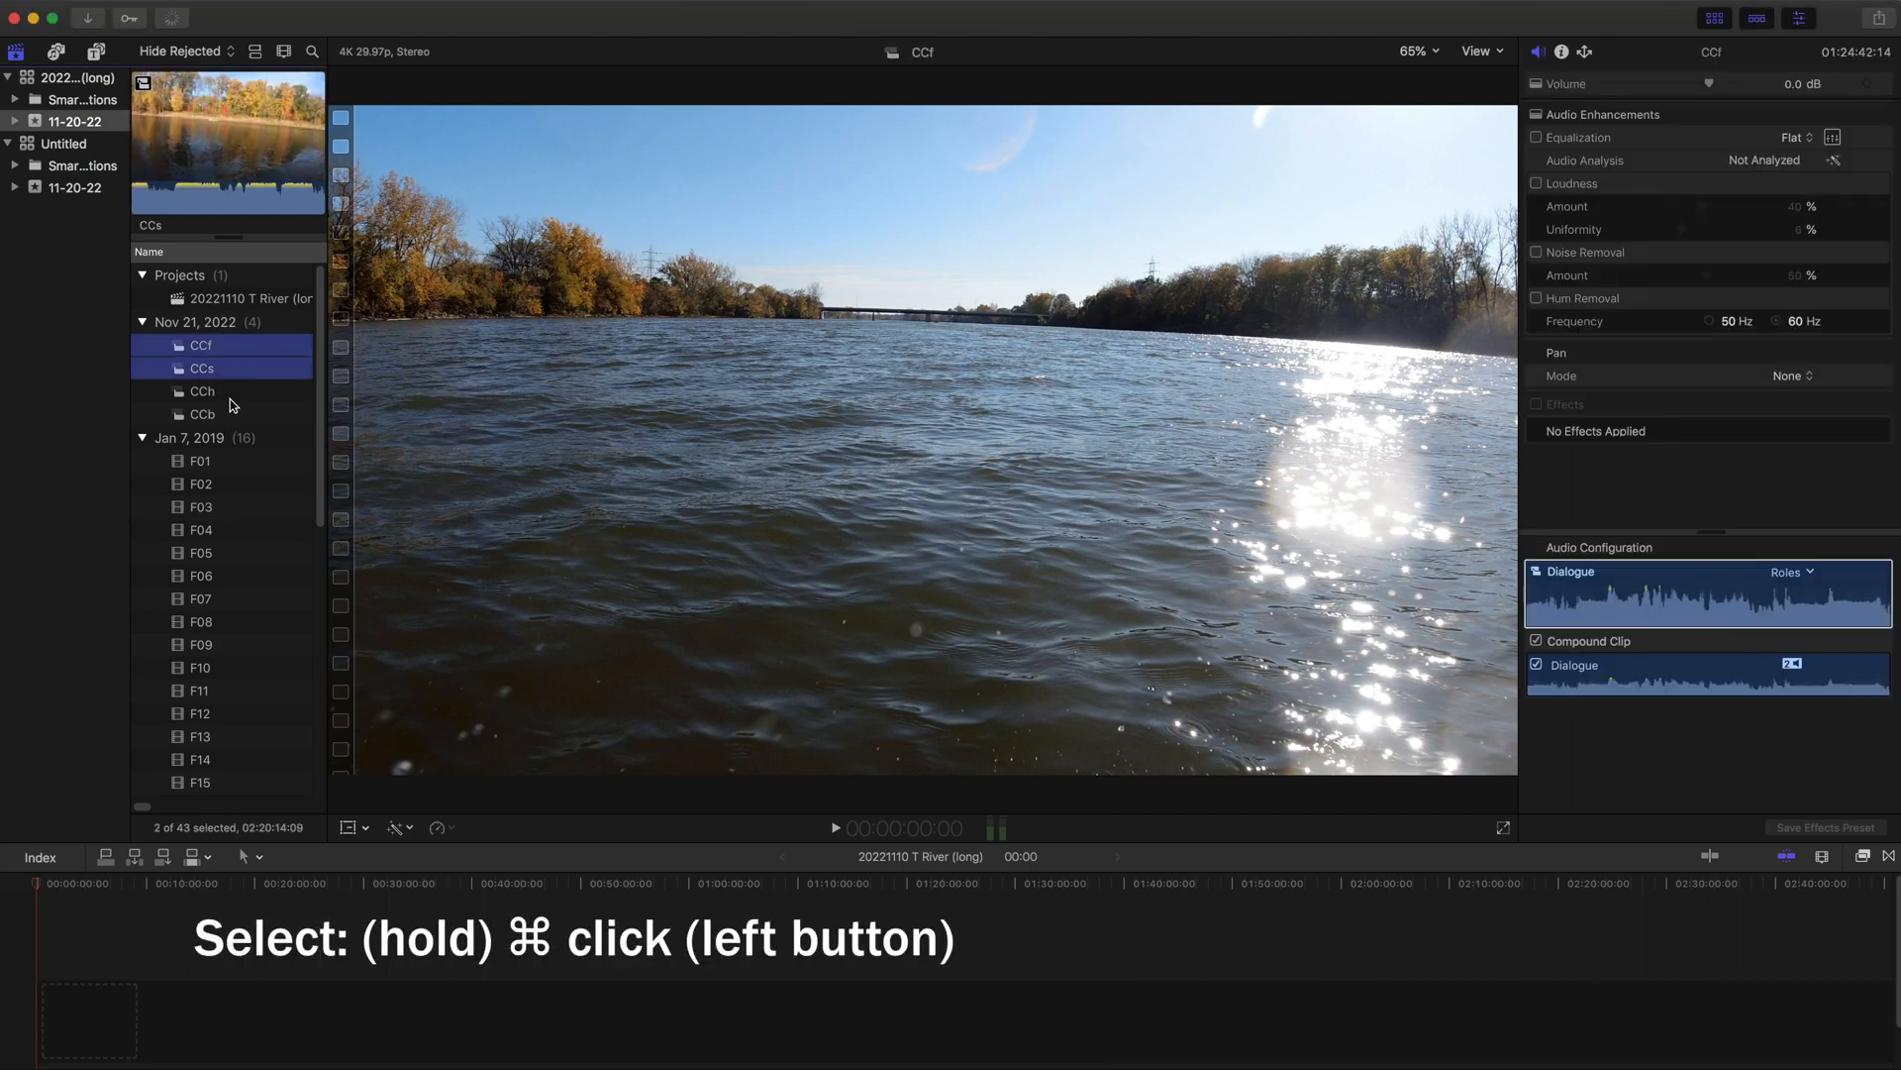
{"action": "left_click", "coordinate": [230, 394], "text": "super"}
{"action": "left_click", "coordinate": [240, 416], "text": "super"}
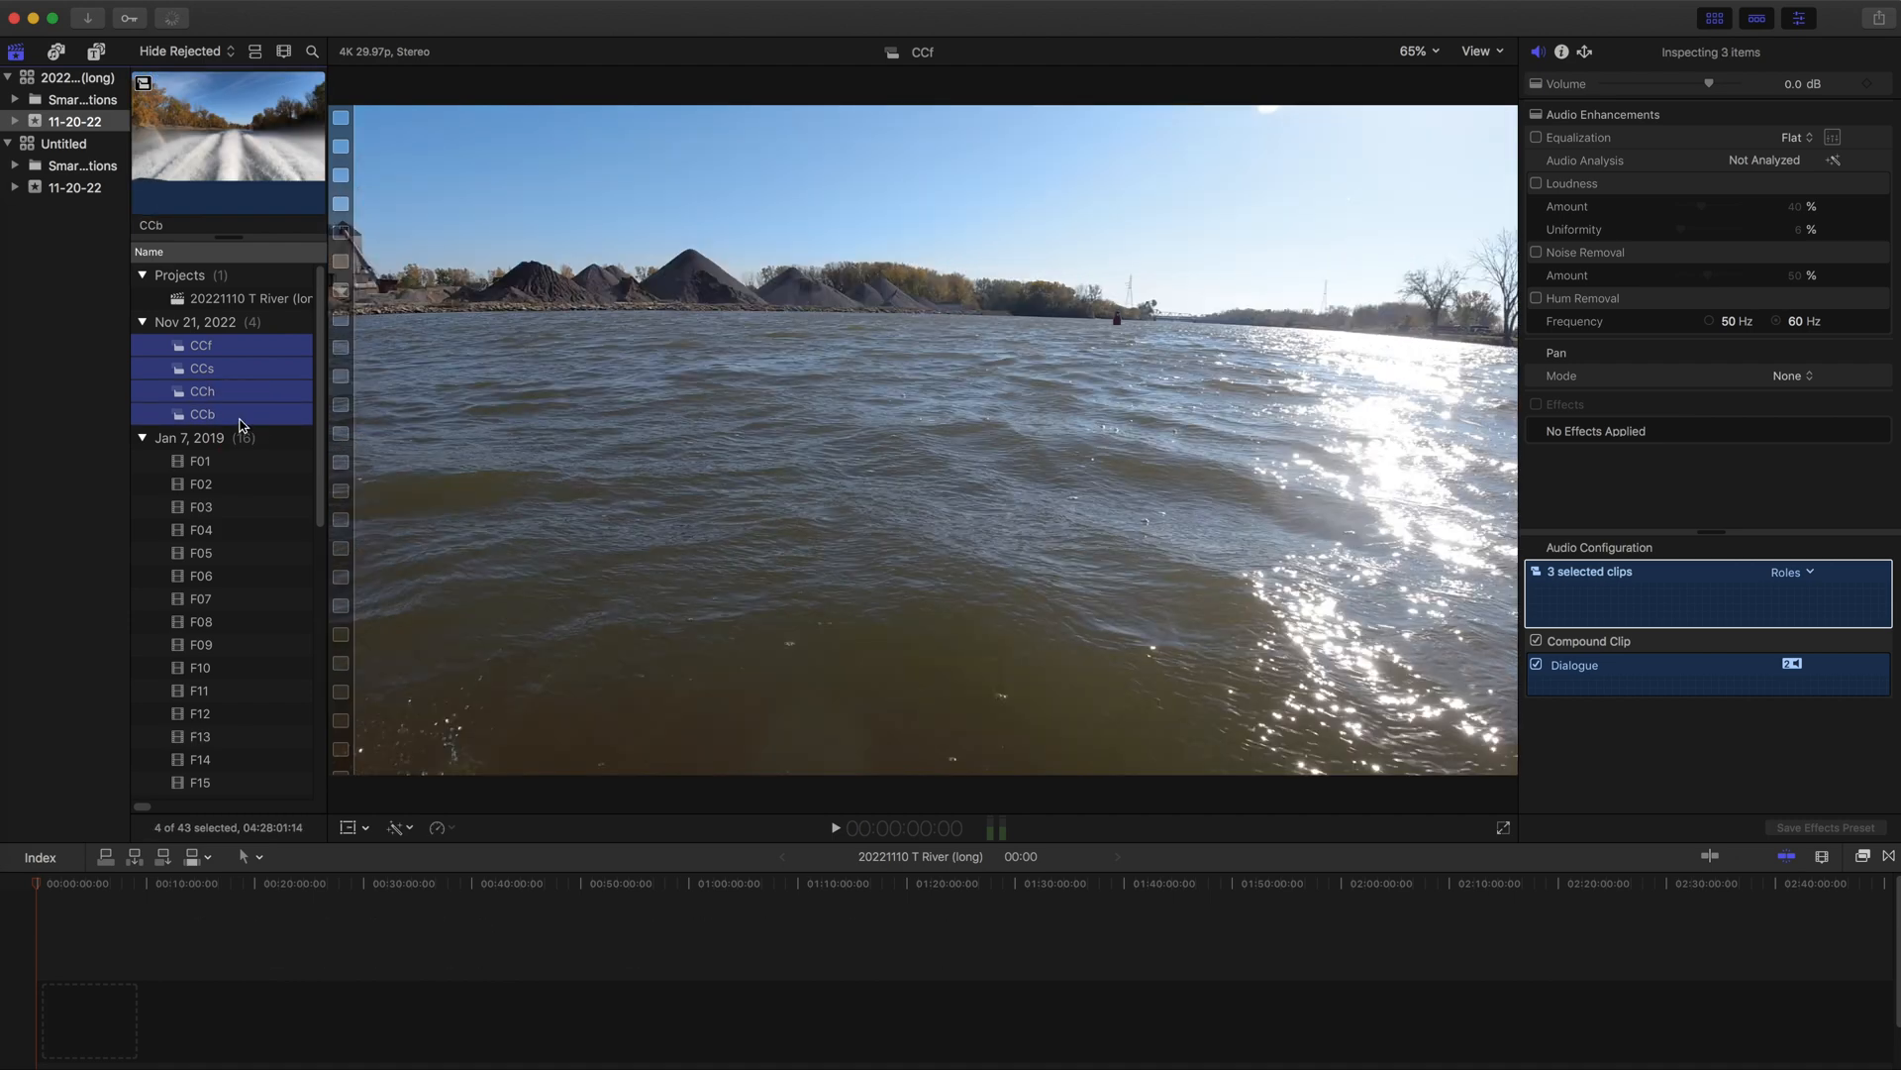
{"action": "right_click", "coordinate": [241, 396]}
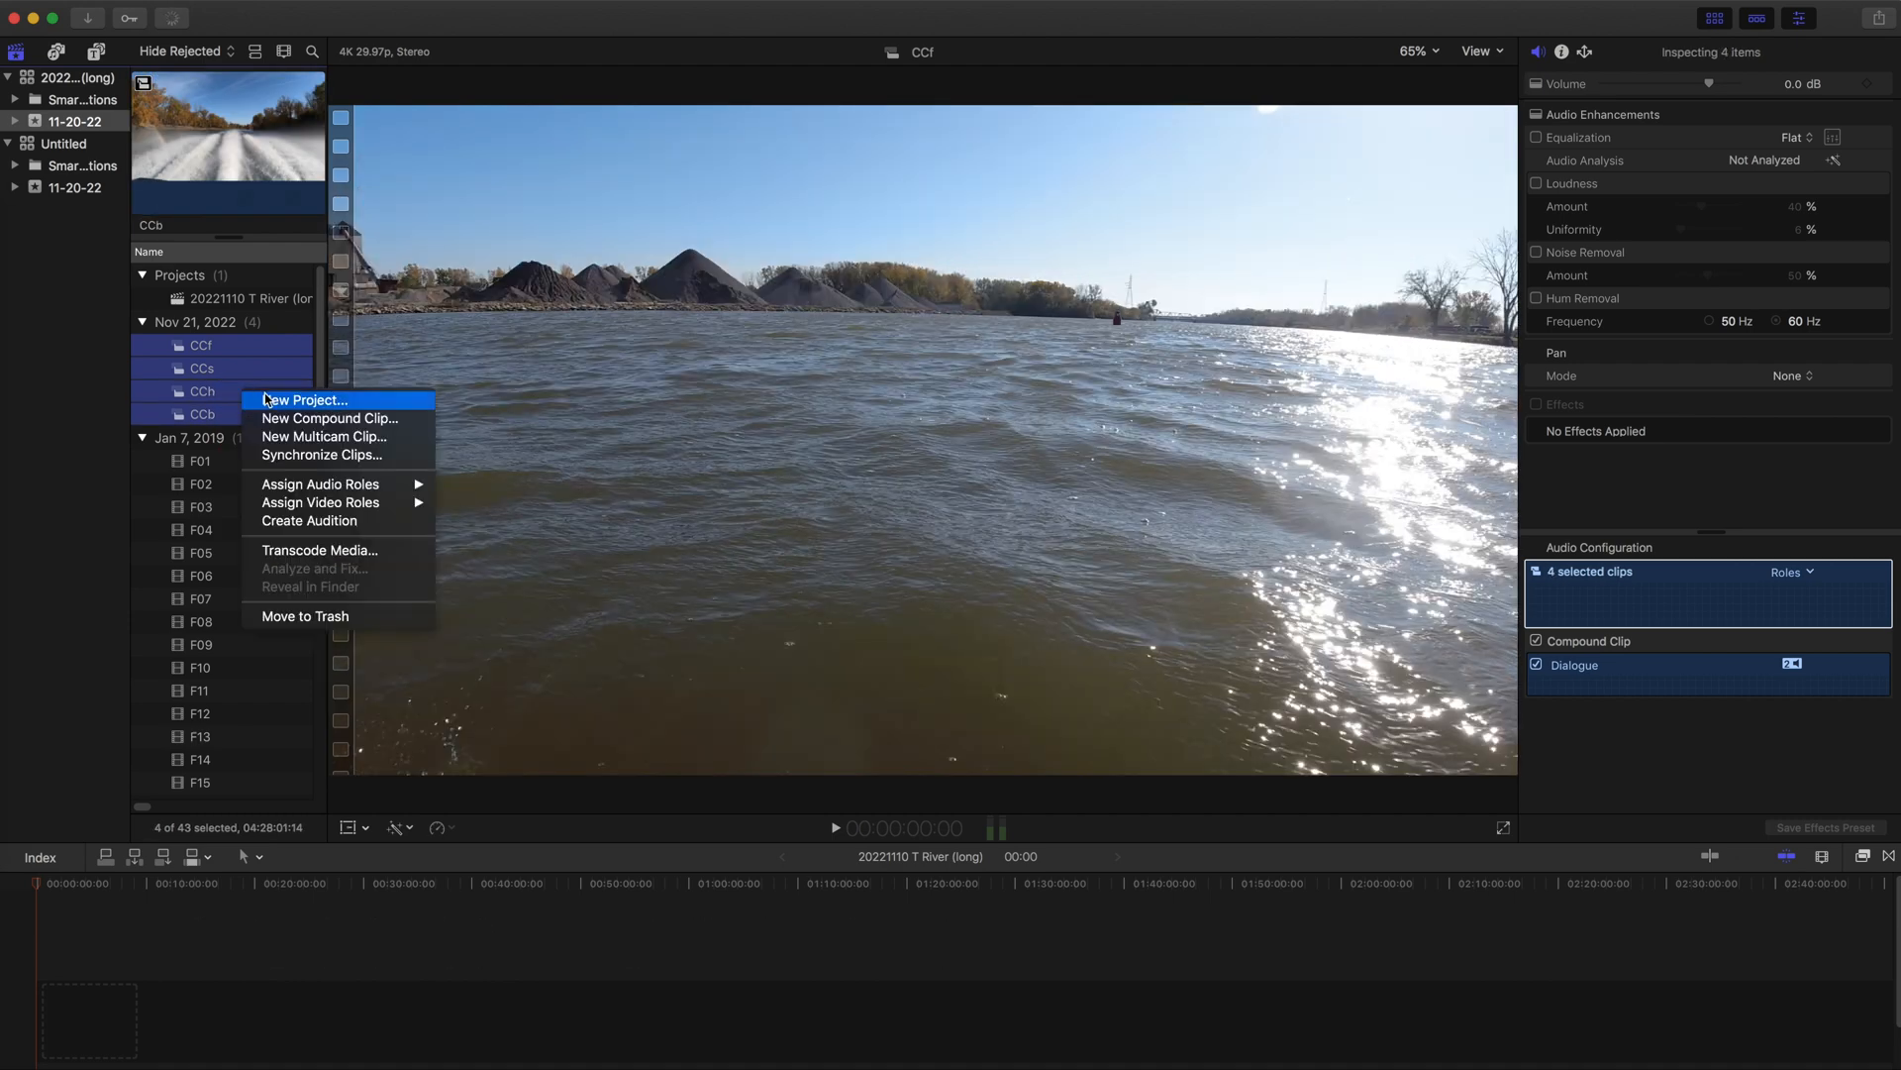
{"action": "left_click", "coordinate": [330, 442]}
{"action": "type", "text": "MCC1"}
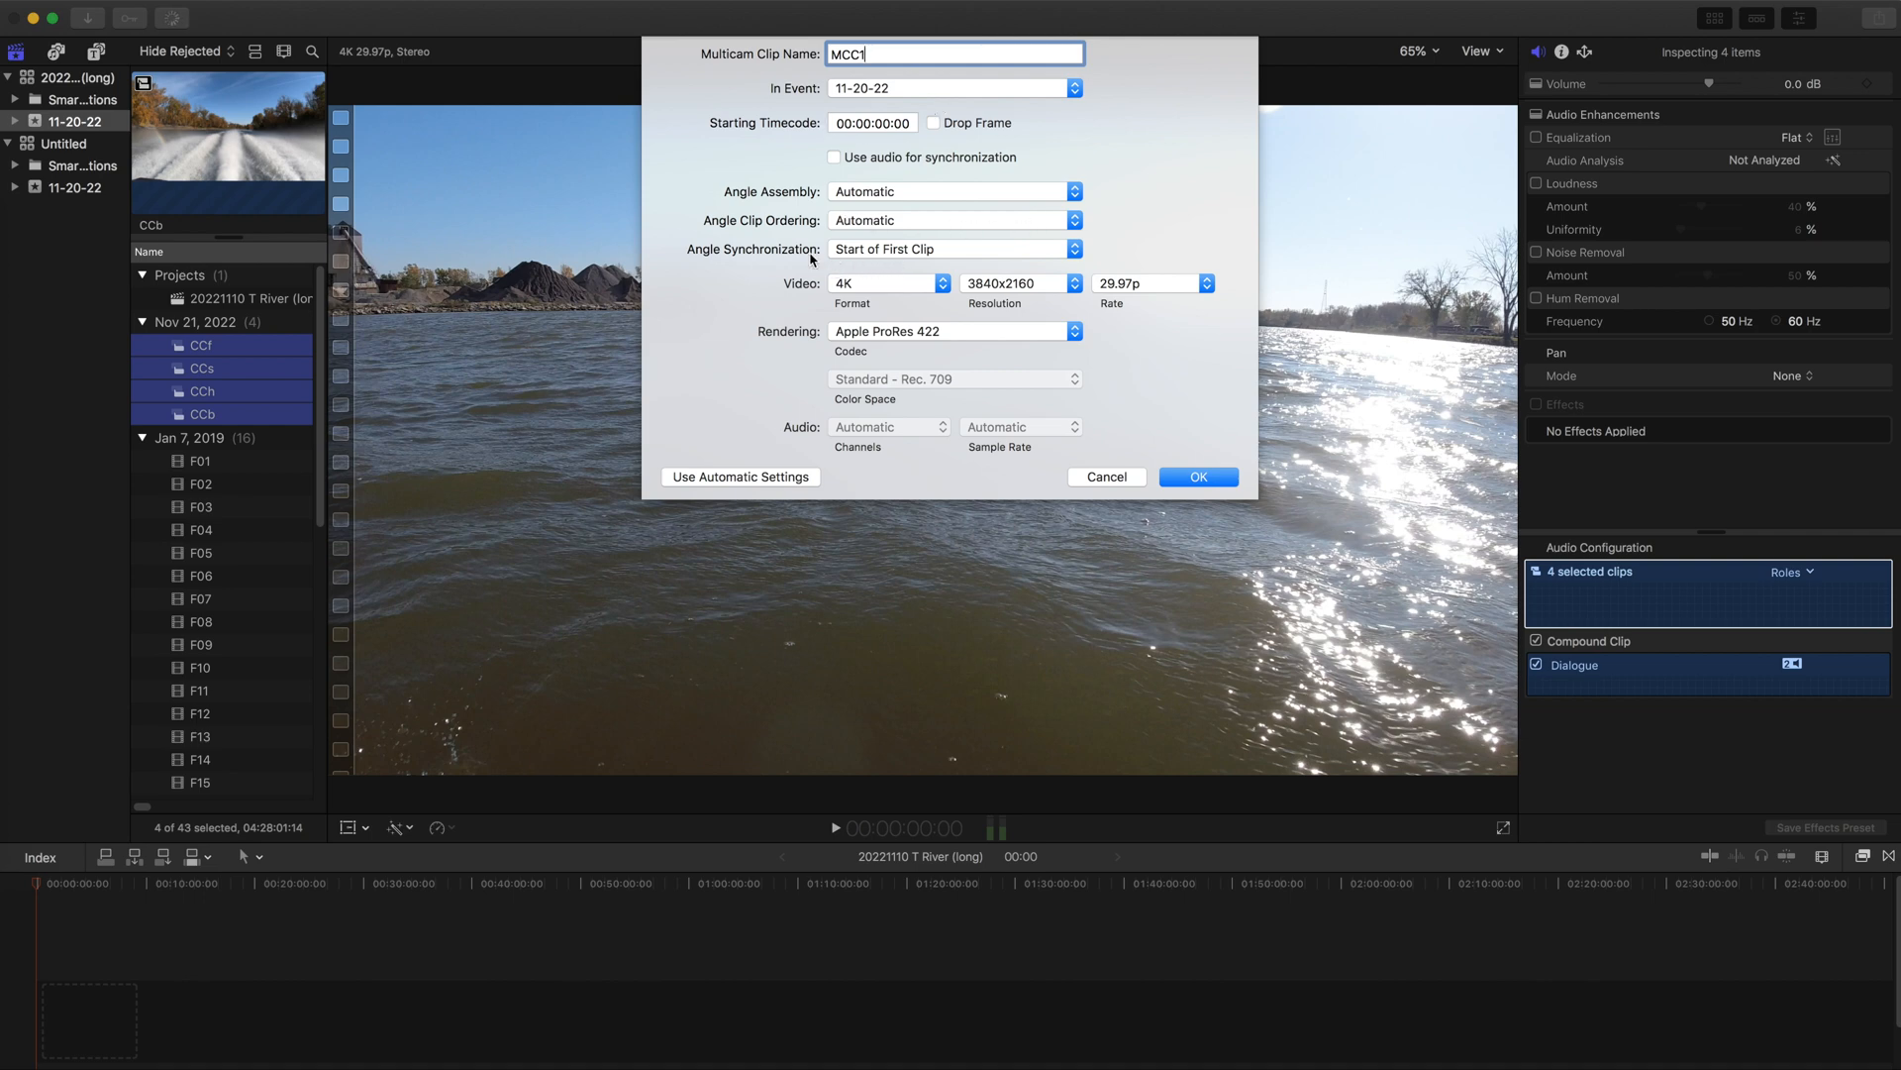
{"action": "left_click", "coordinate": [1073, 250]}
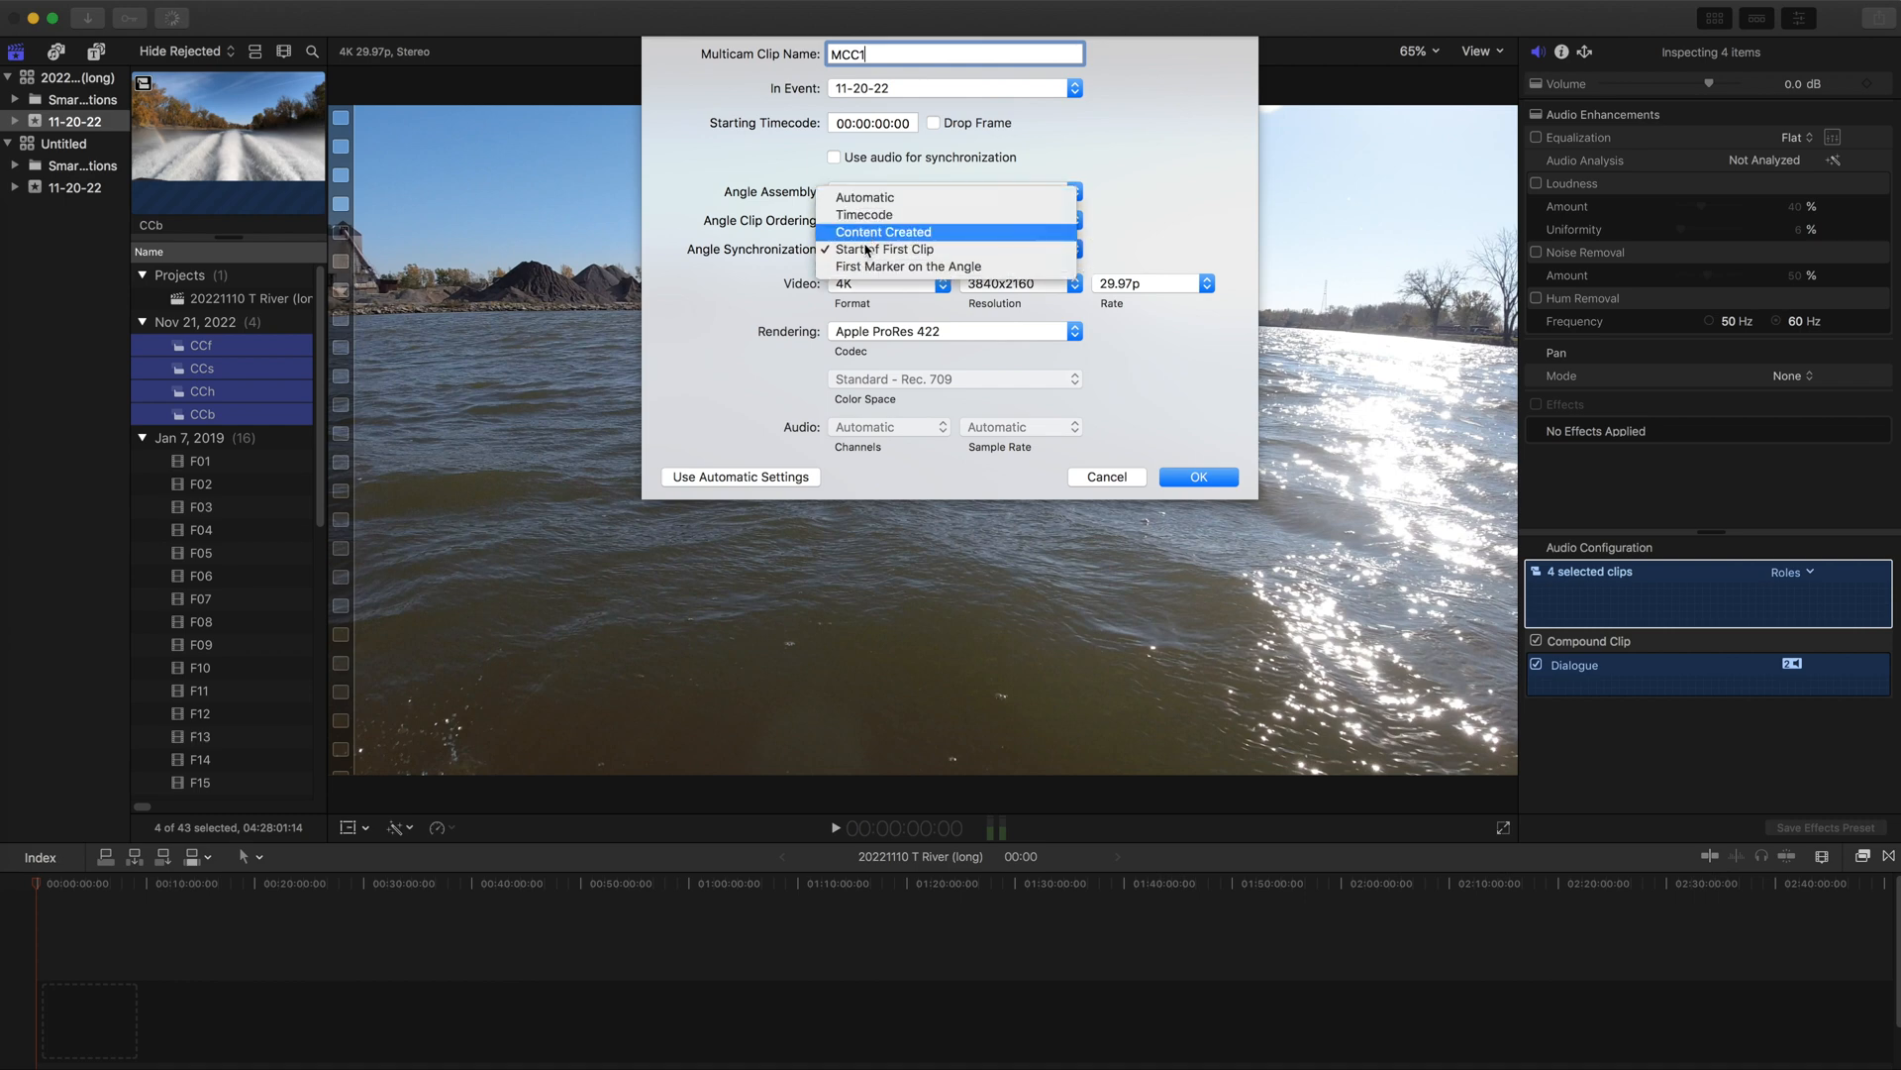
{"action": "left_click", "coordinate": [864, 251]}
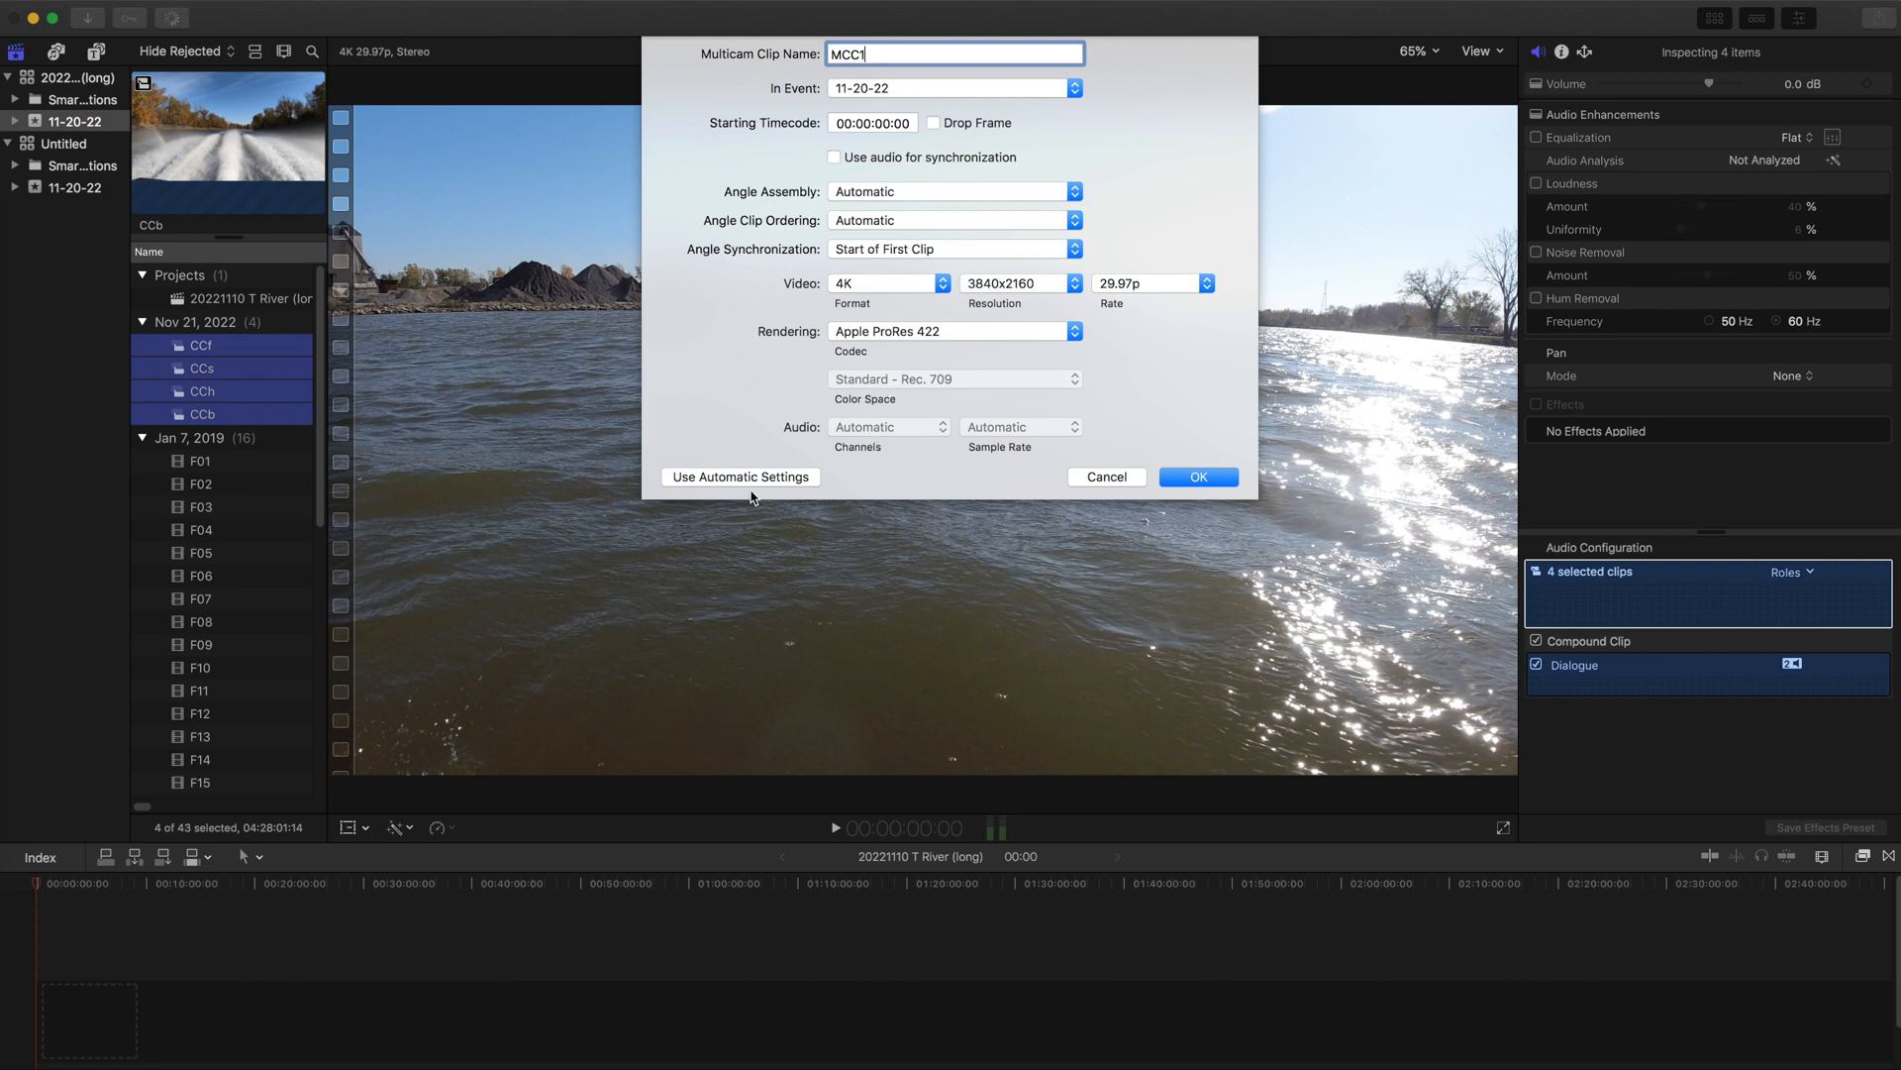
{"action": "left_click", "coordinate": [1195, 482]}
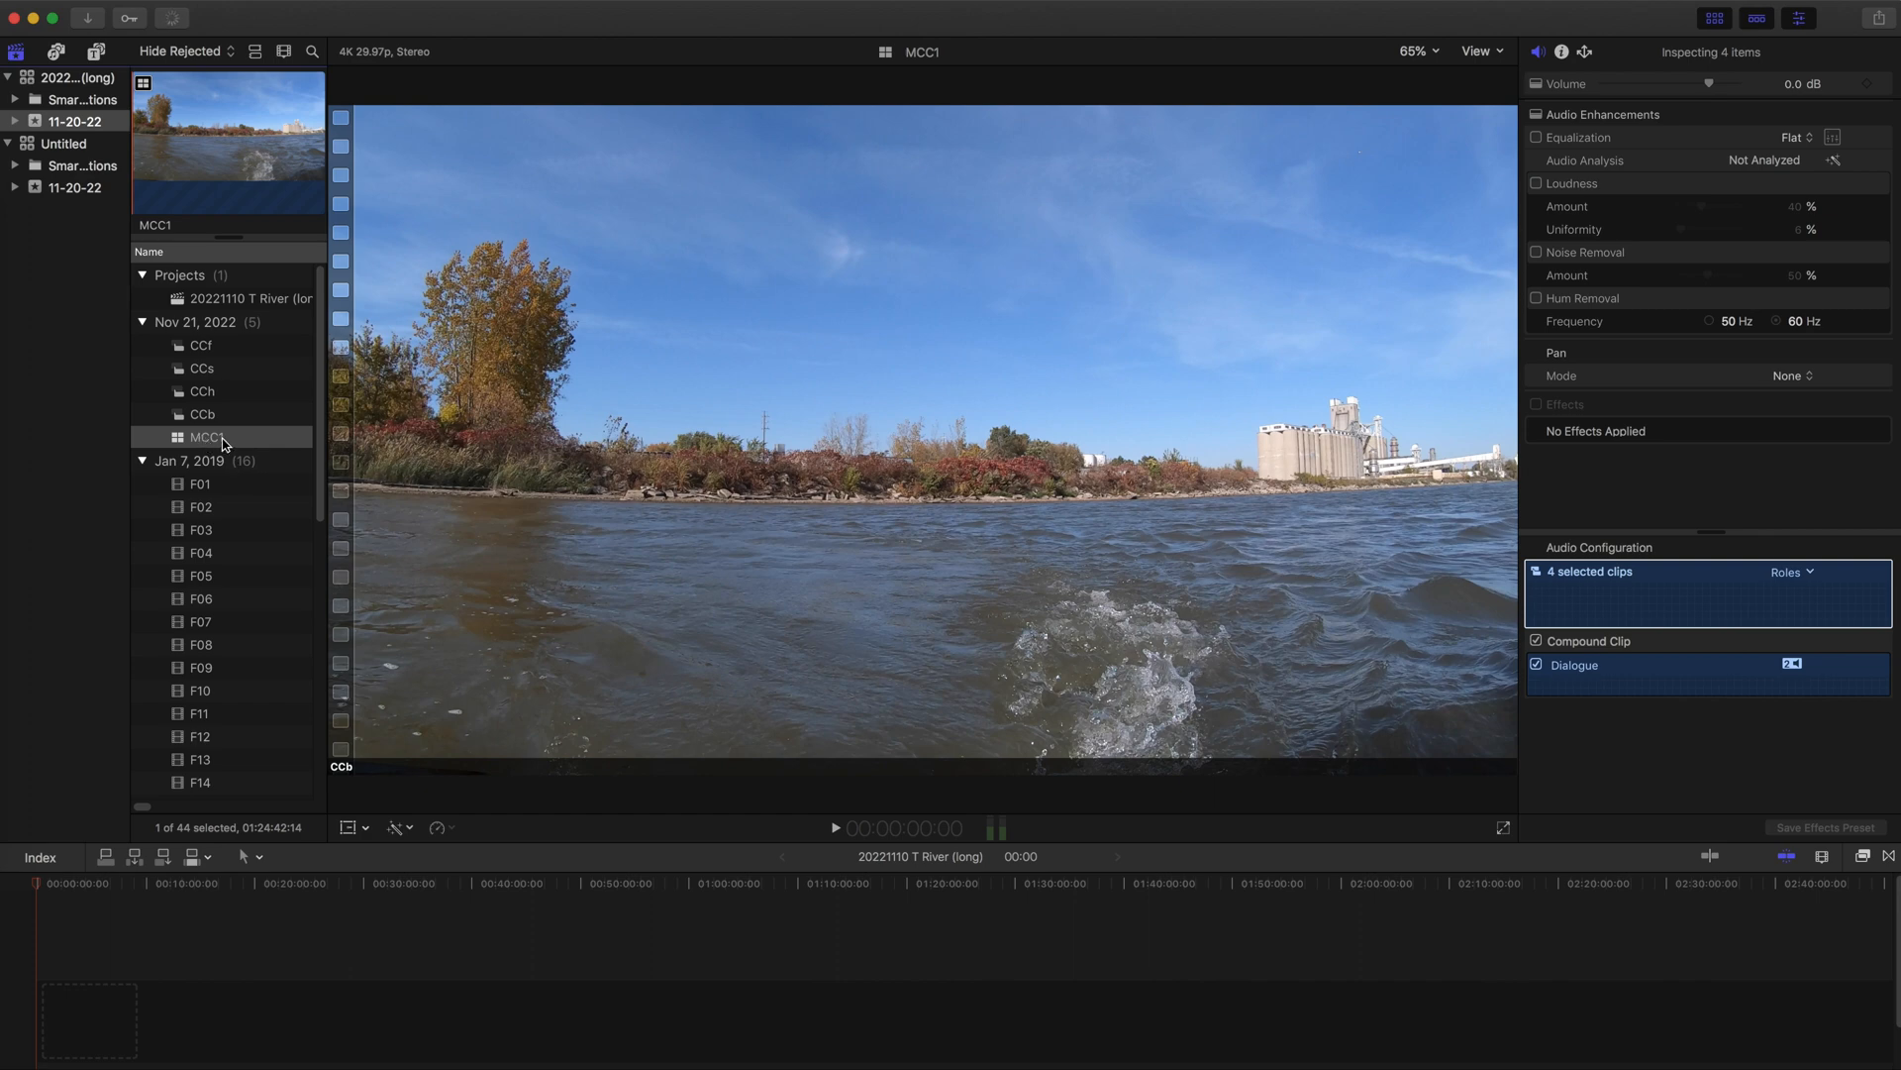
Place MCC1 at the start of the timeline and show its camera angles at 13:54:23 beside the main picture.
{"action": "left_click_drag", "start_coordinate": [226, 444], "coordinate": [34, 972]}
{"action": "key", "text": "super+4"}
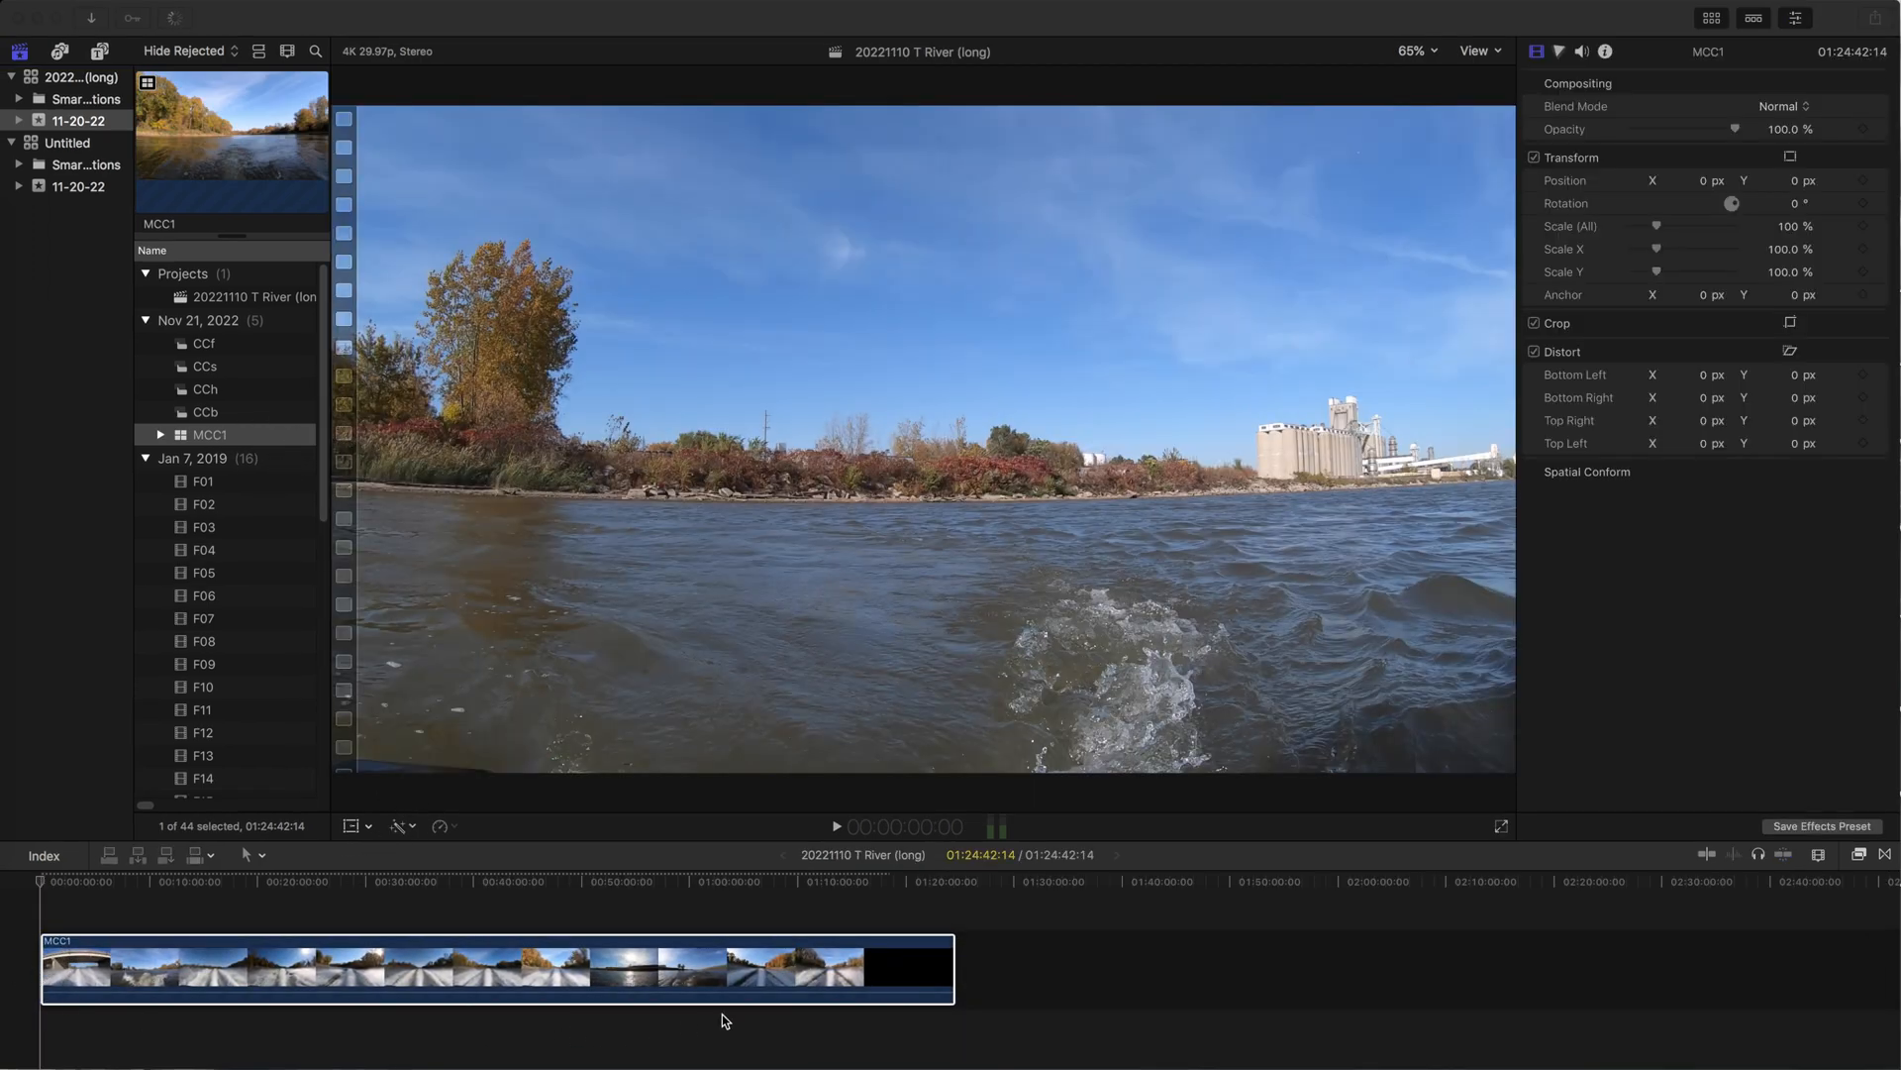
{"action": "left_click", "coordinate": [1478, 53]}
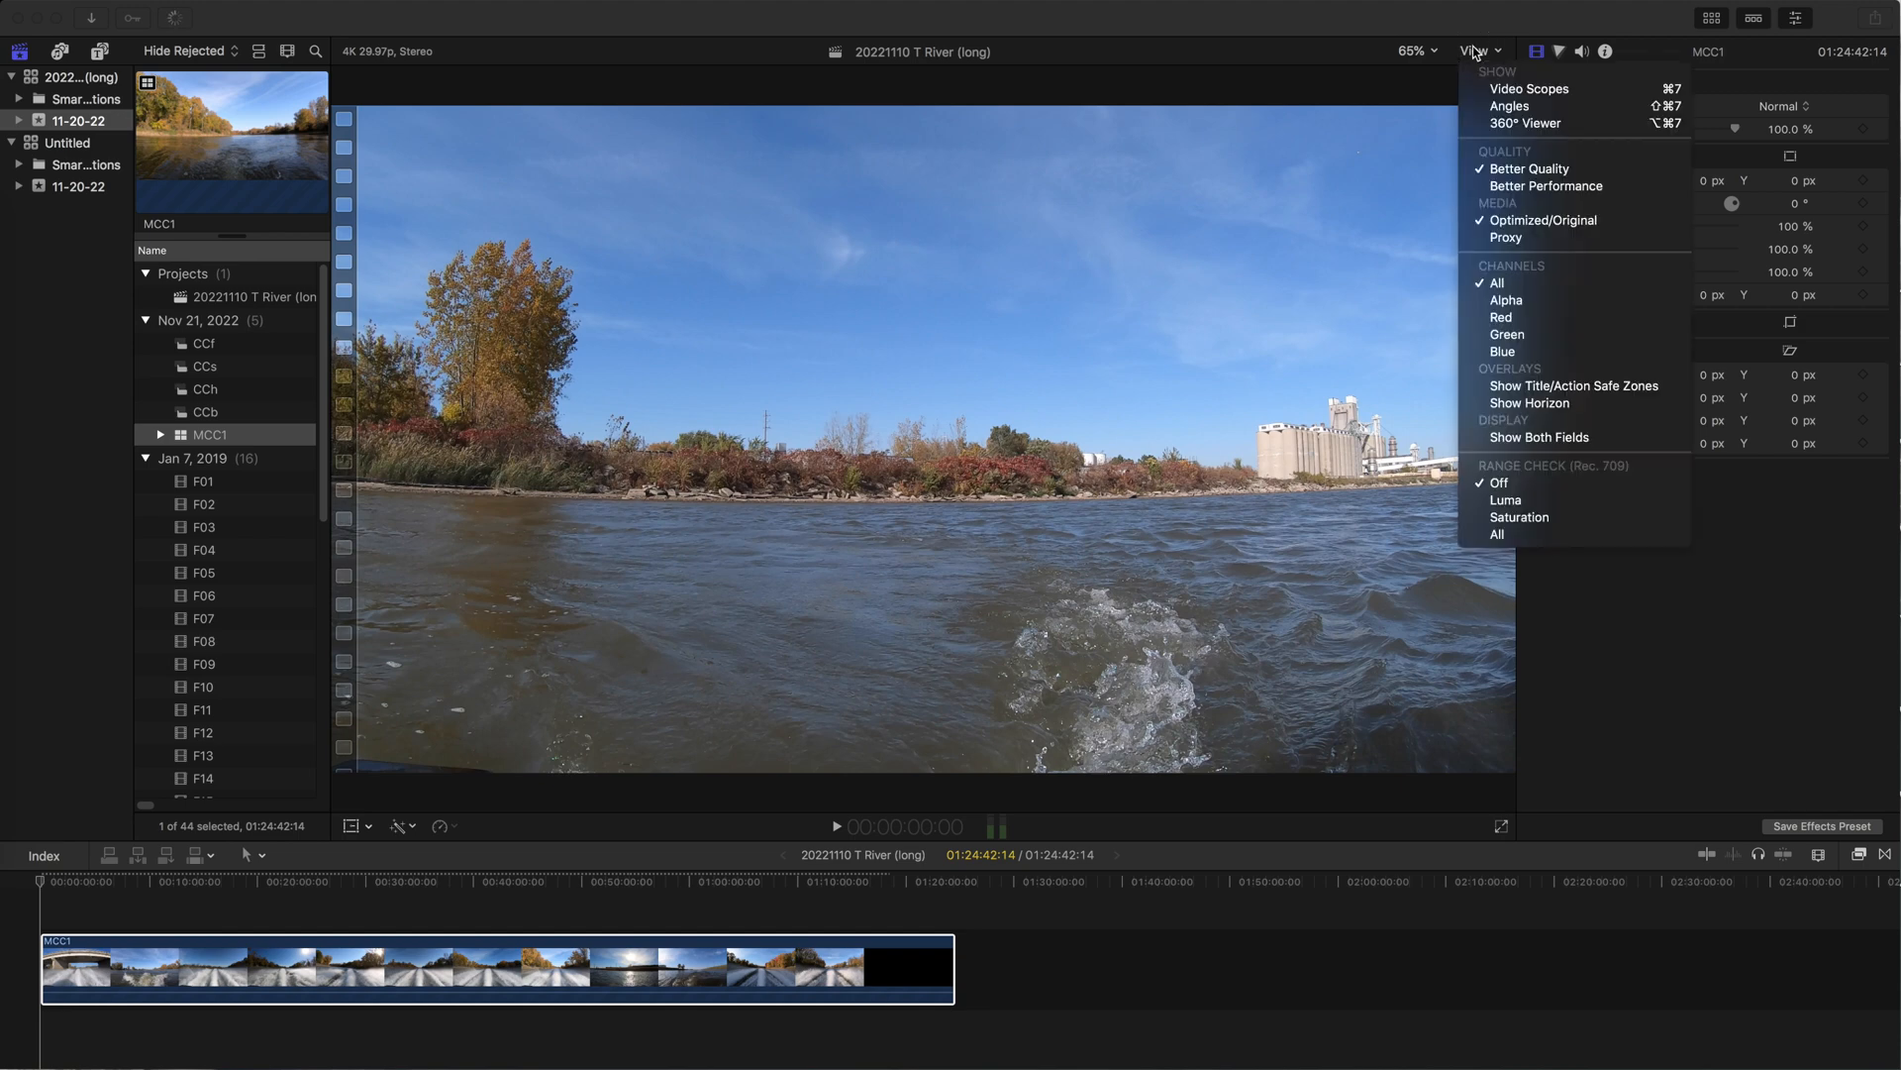
{"action": "left_click", "coordinate": [1513, 107]}
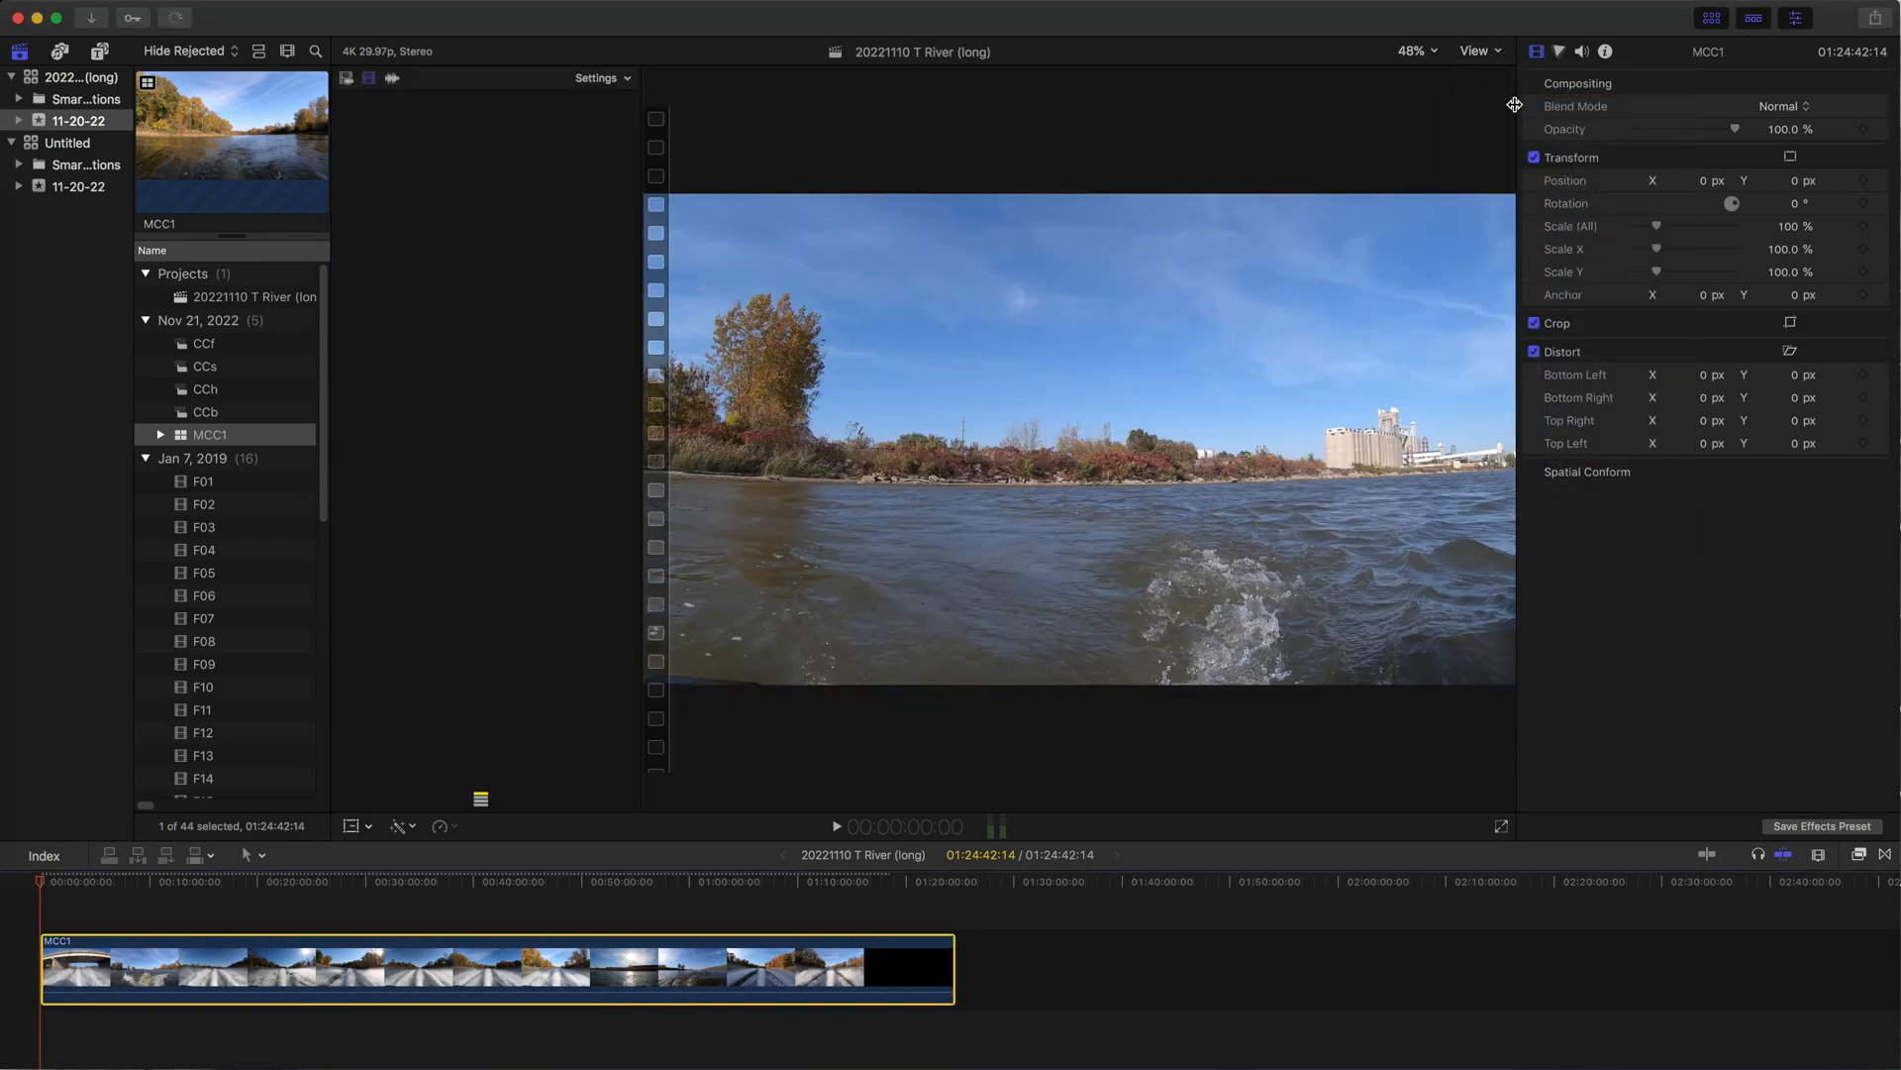
{"action": "left_click", "coordinate": [294, 884]}
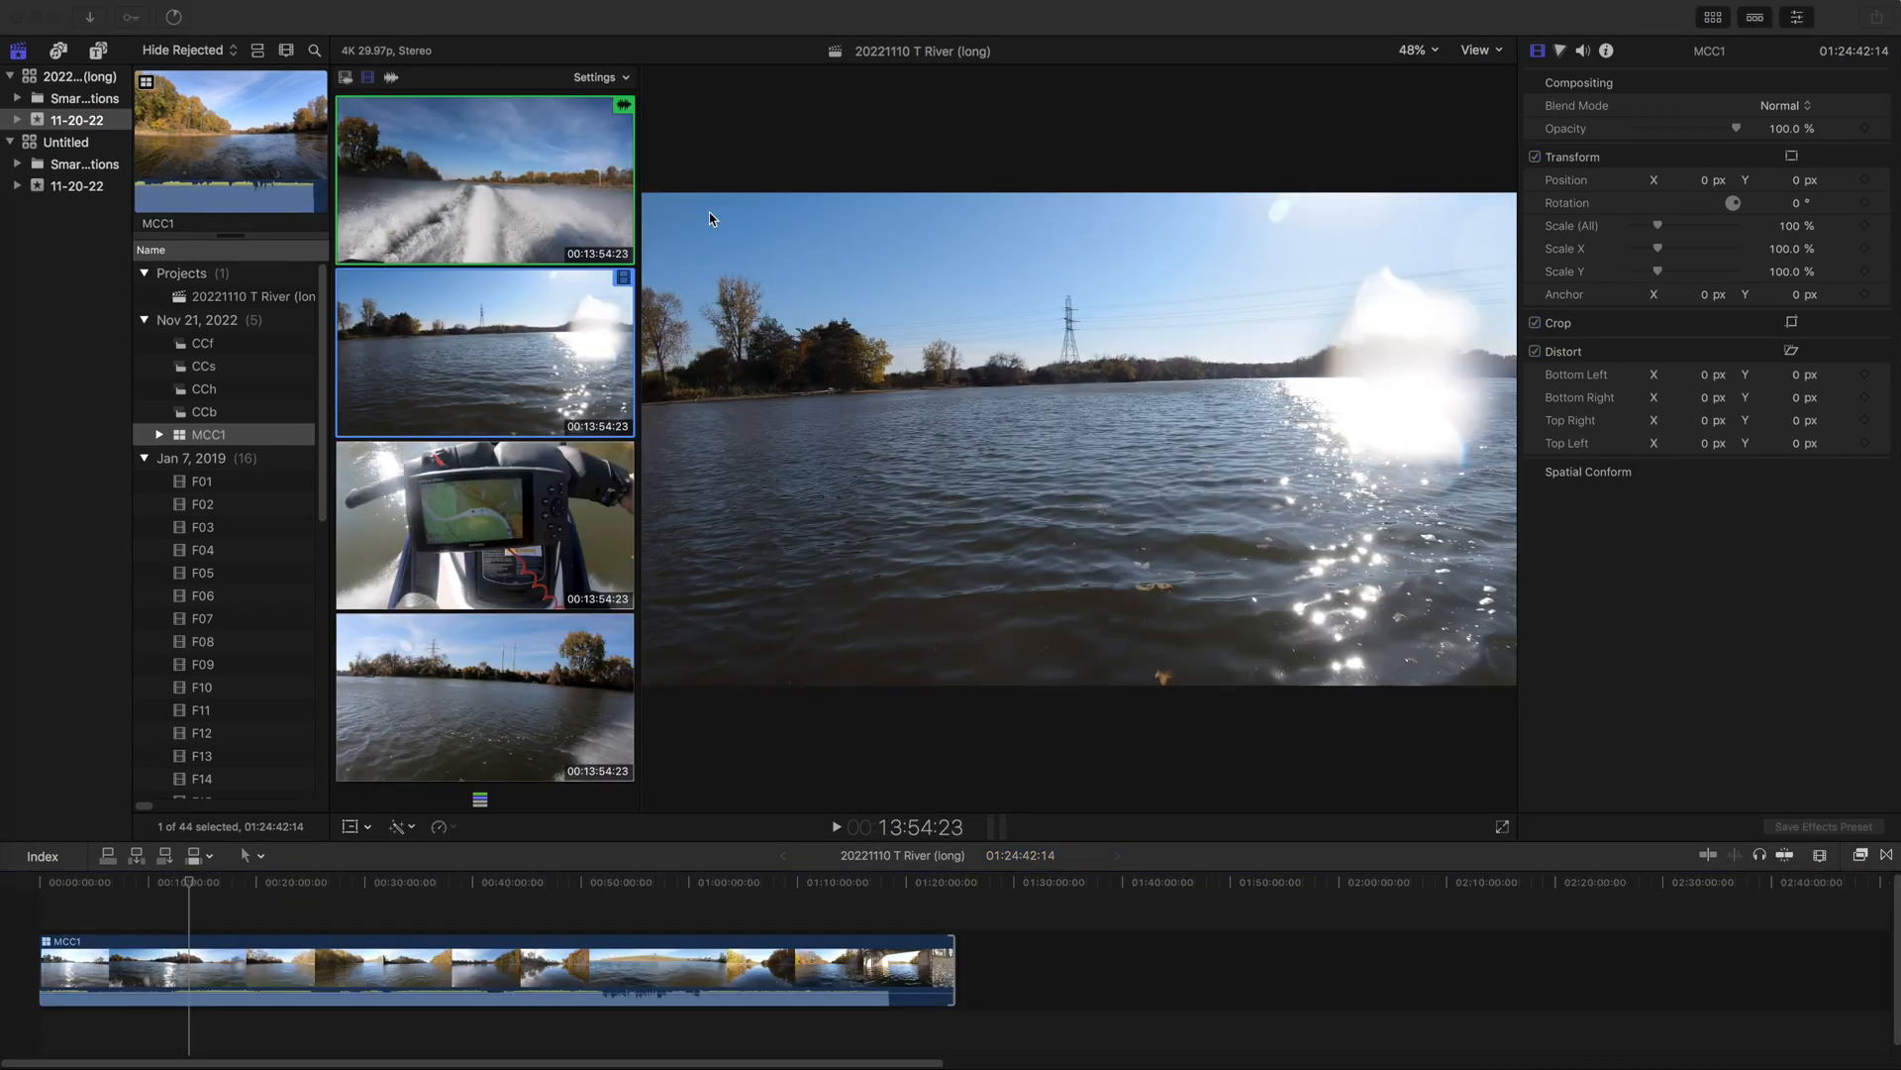
Turn off the timecode overlay on the multicam angles and display their names instead.
{"action": "left_click", "coordinate": [626, 76]}
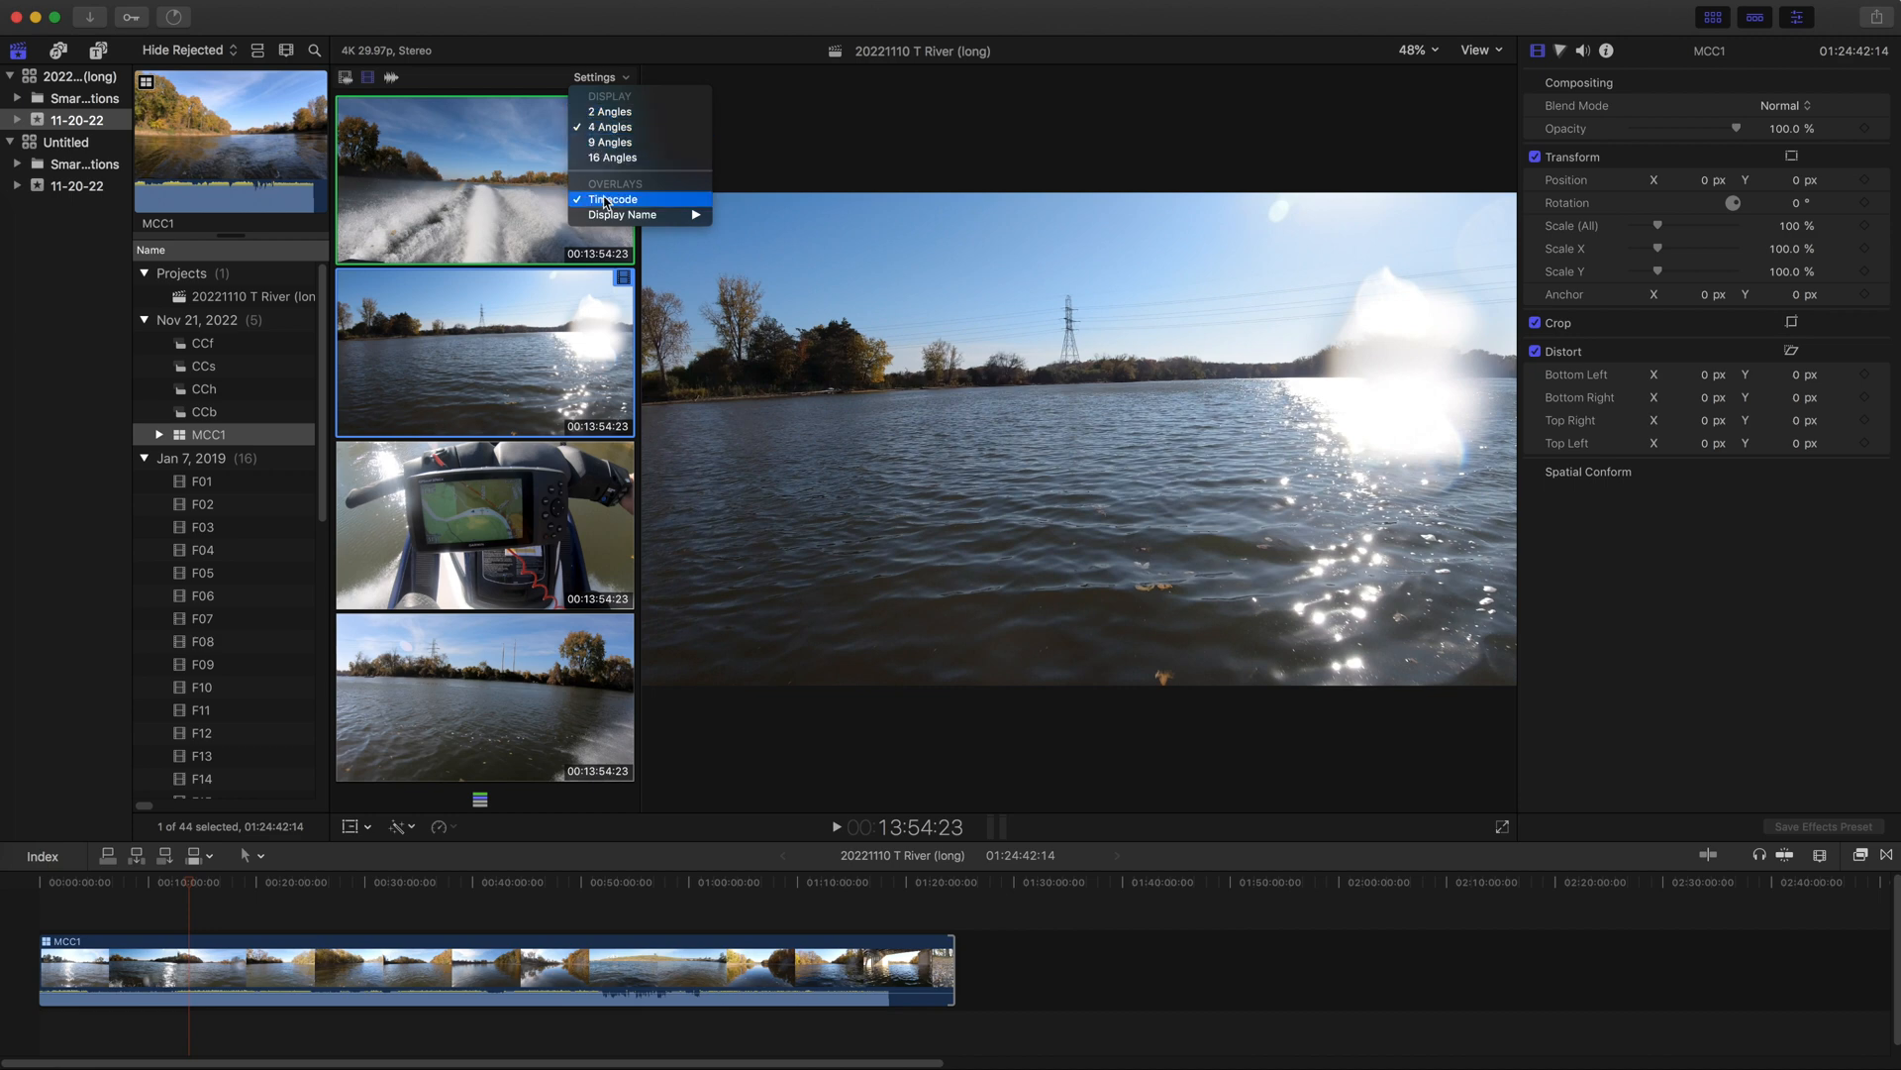
{"action": "left_click", "coordinate": [606, 199]}
{"action": "left_click", "coordinate": [604, 77]}
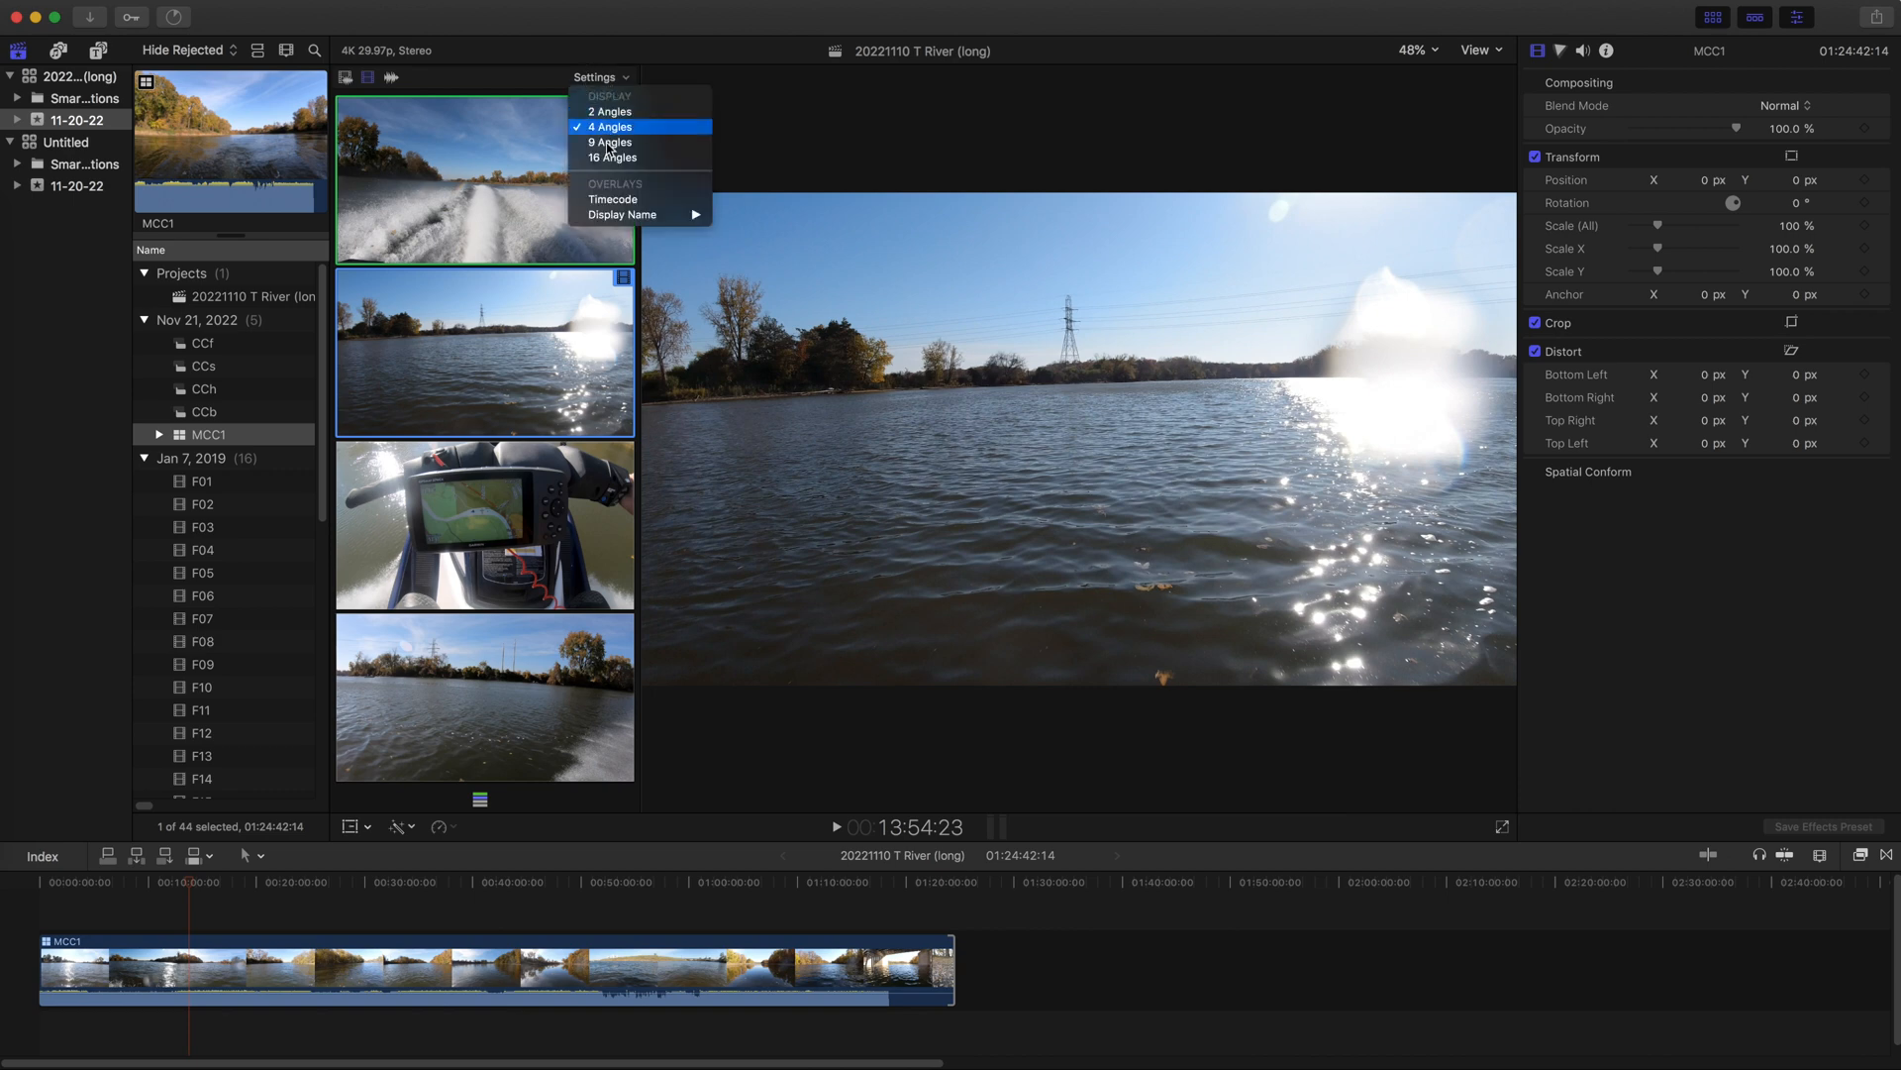
{"action": "mouse_move", "coordinate": [645, 223]}
{"action": "left_click", "coordinate": [745, 215]}
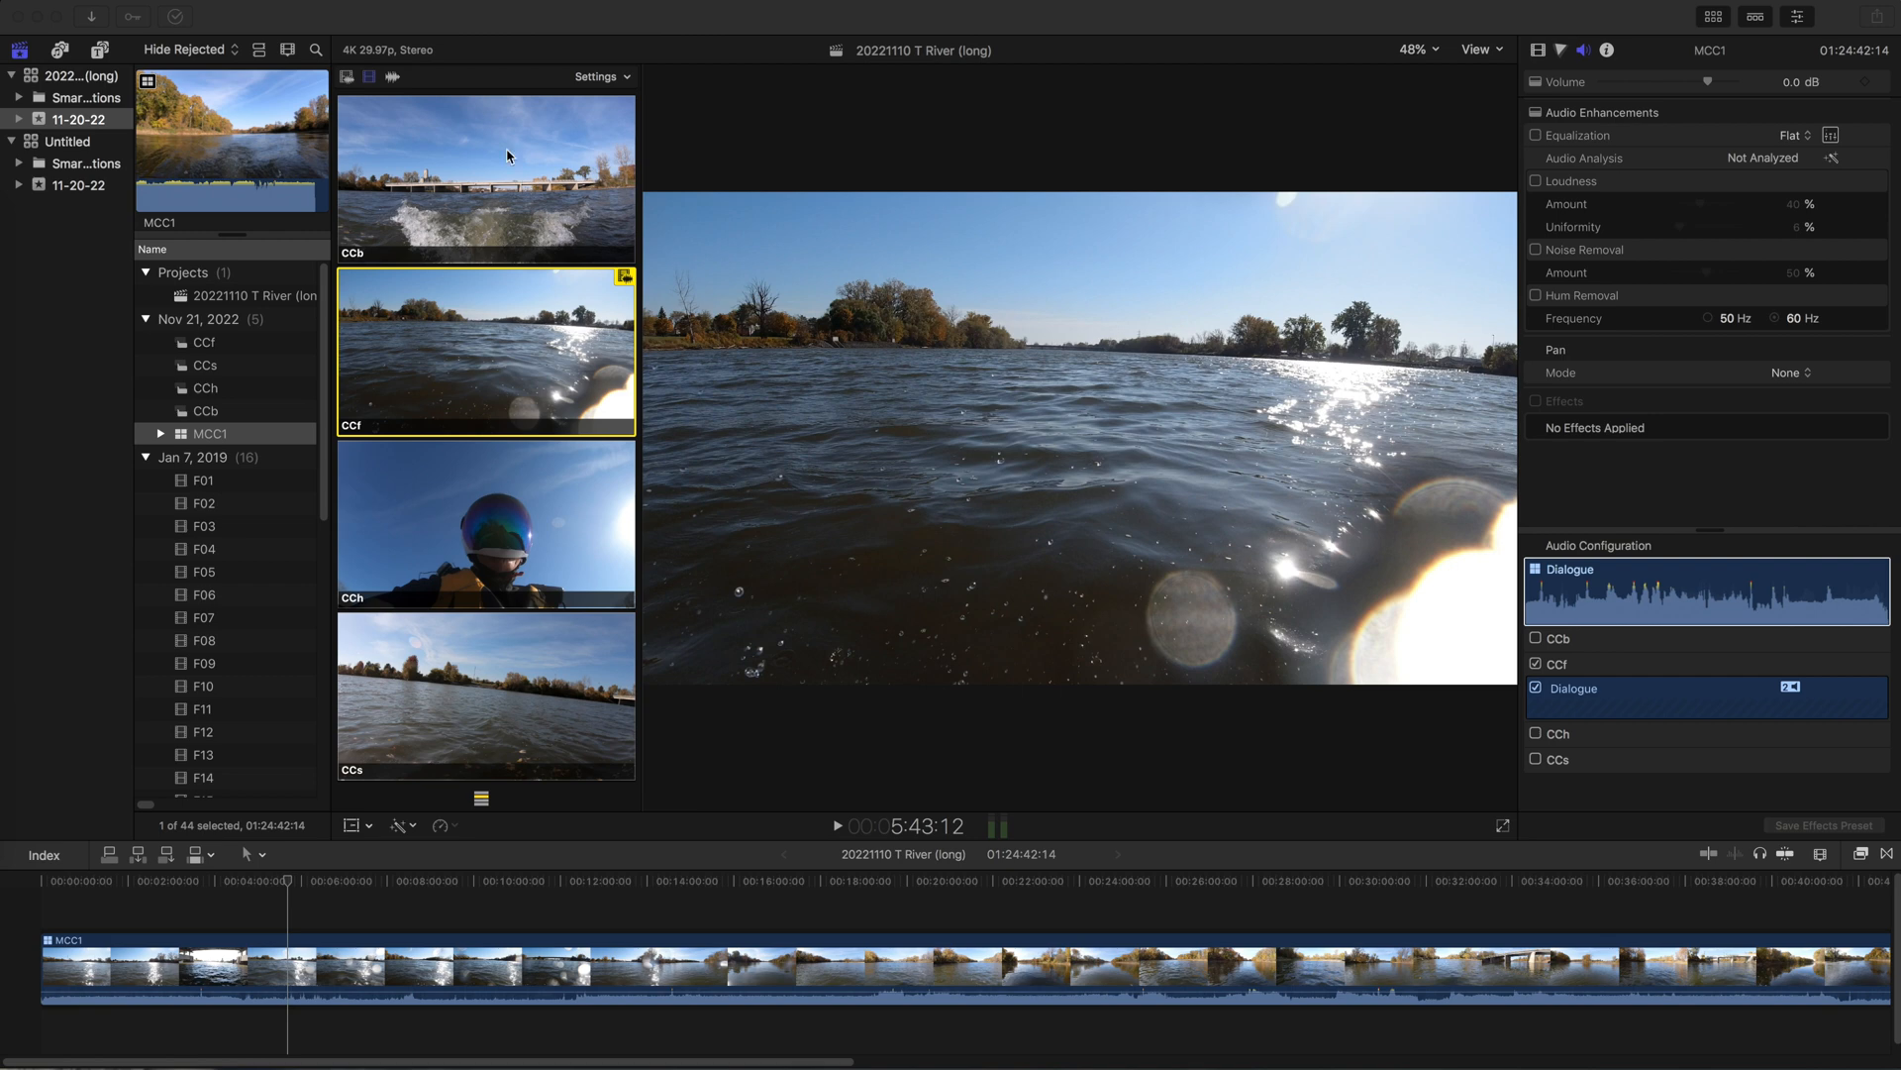
Cut MCC1 at 5:43:12, switching both video and audio to angle CCb, and switch only the video back to CCf.
{"action": "left_click", "coordinate": [347, 78]}
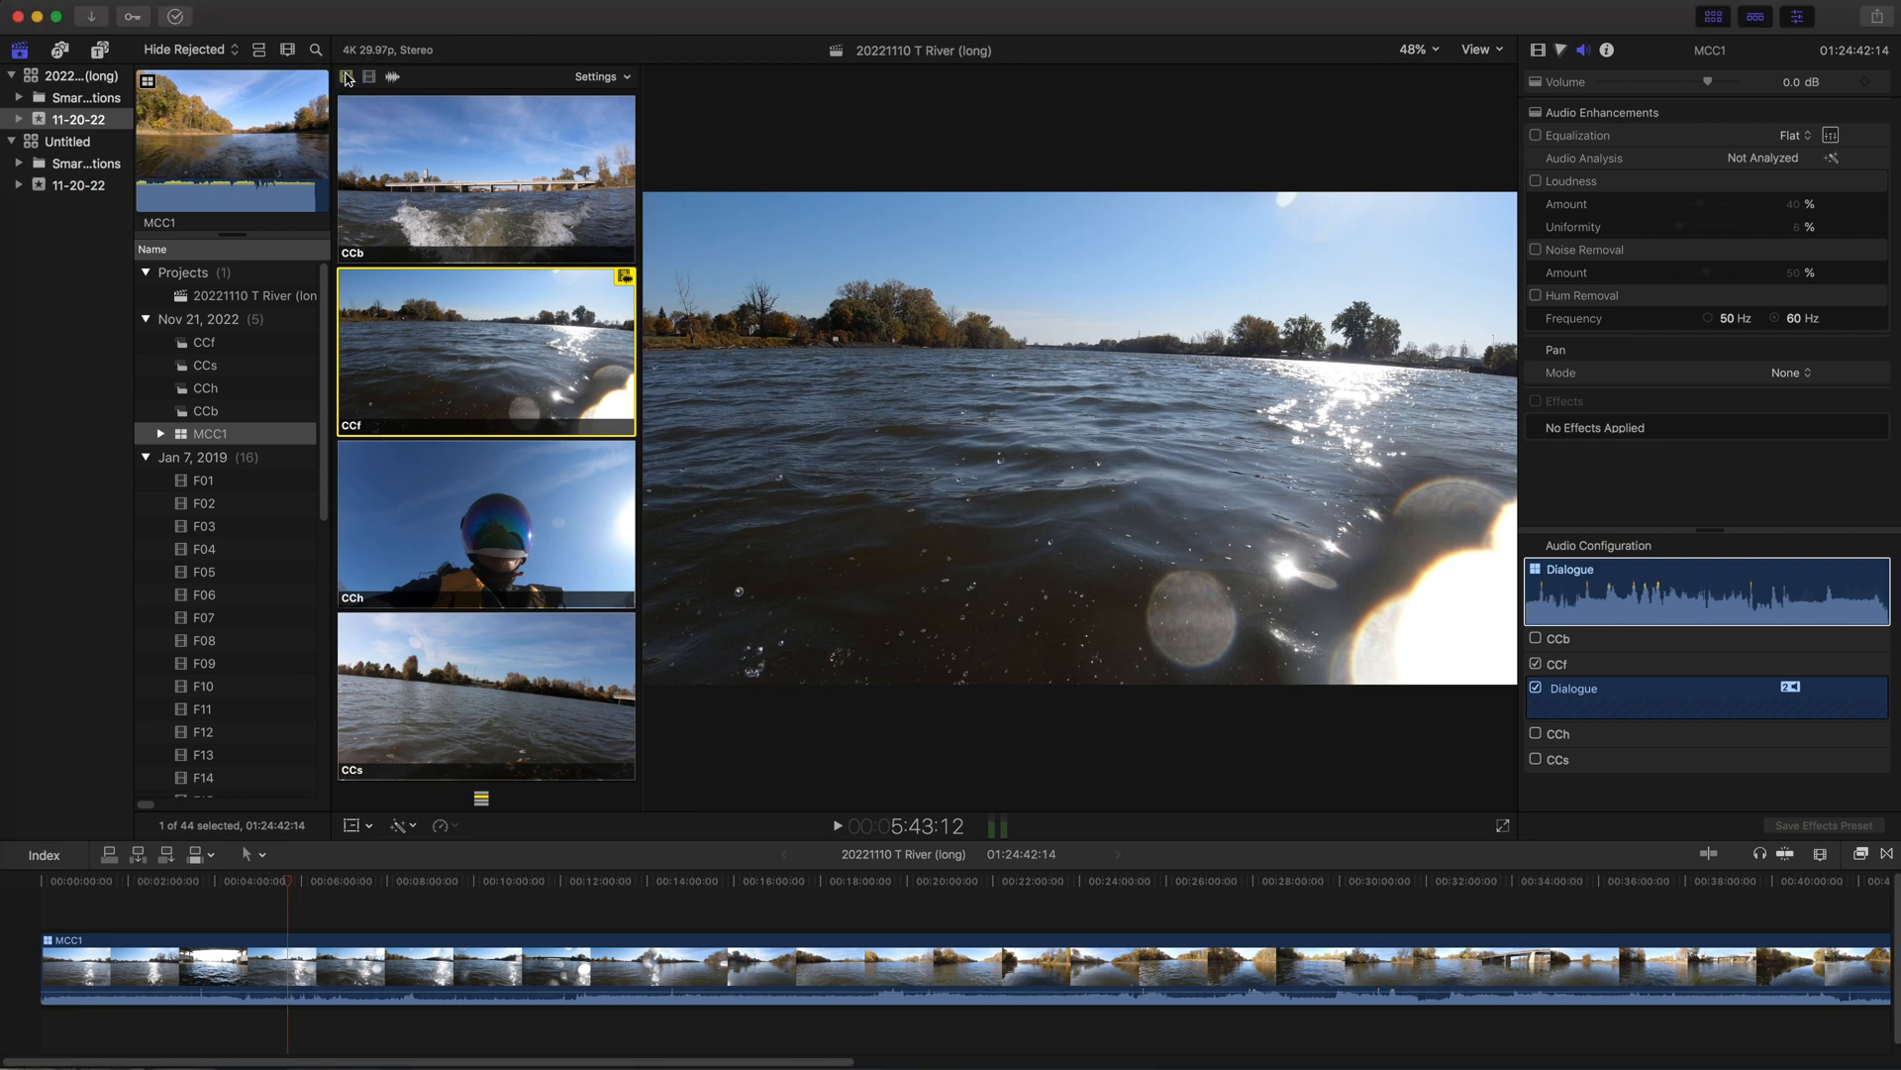
{"action": "left_click", "coordinate": [348, 78]}
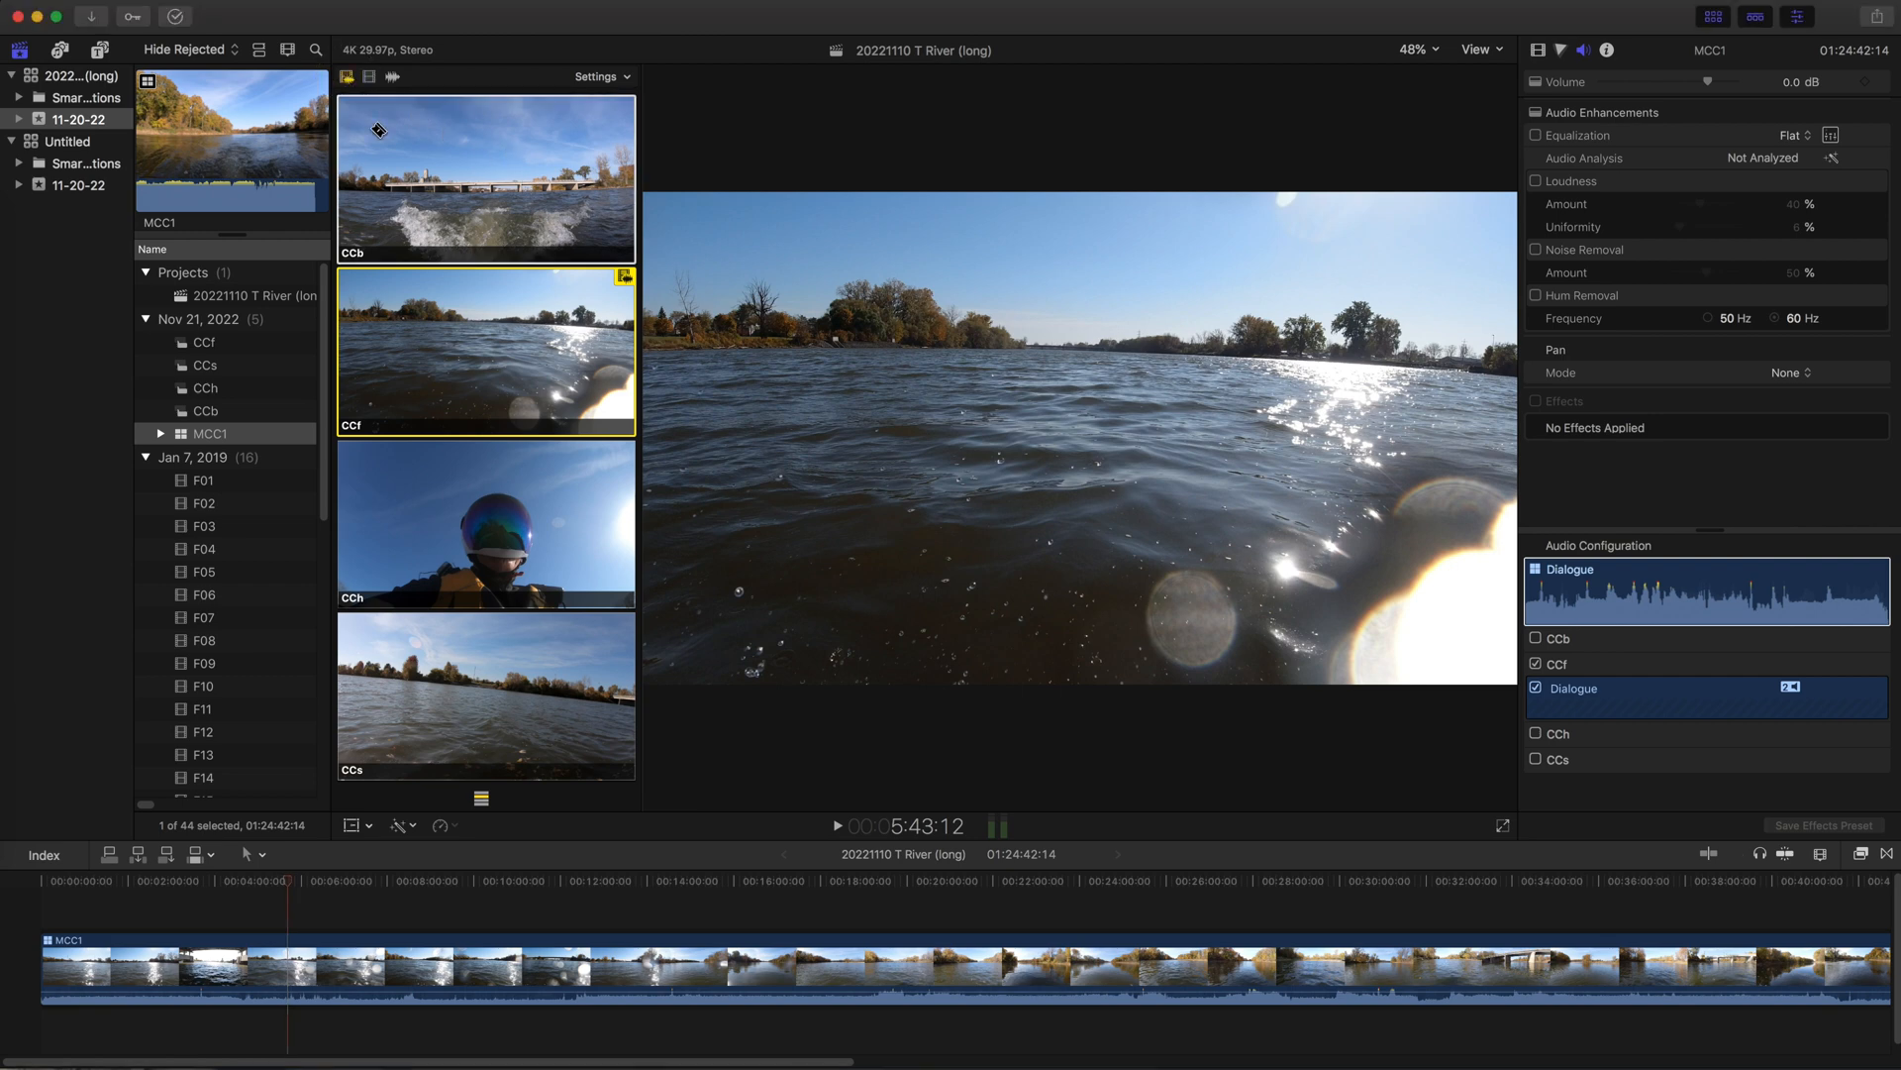
{"action": "left_click", "coordinate": [444, 131]}
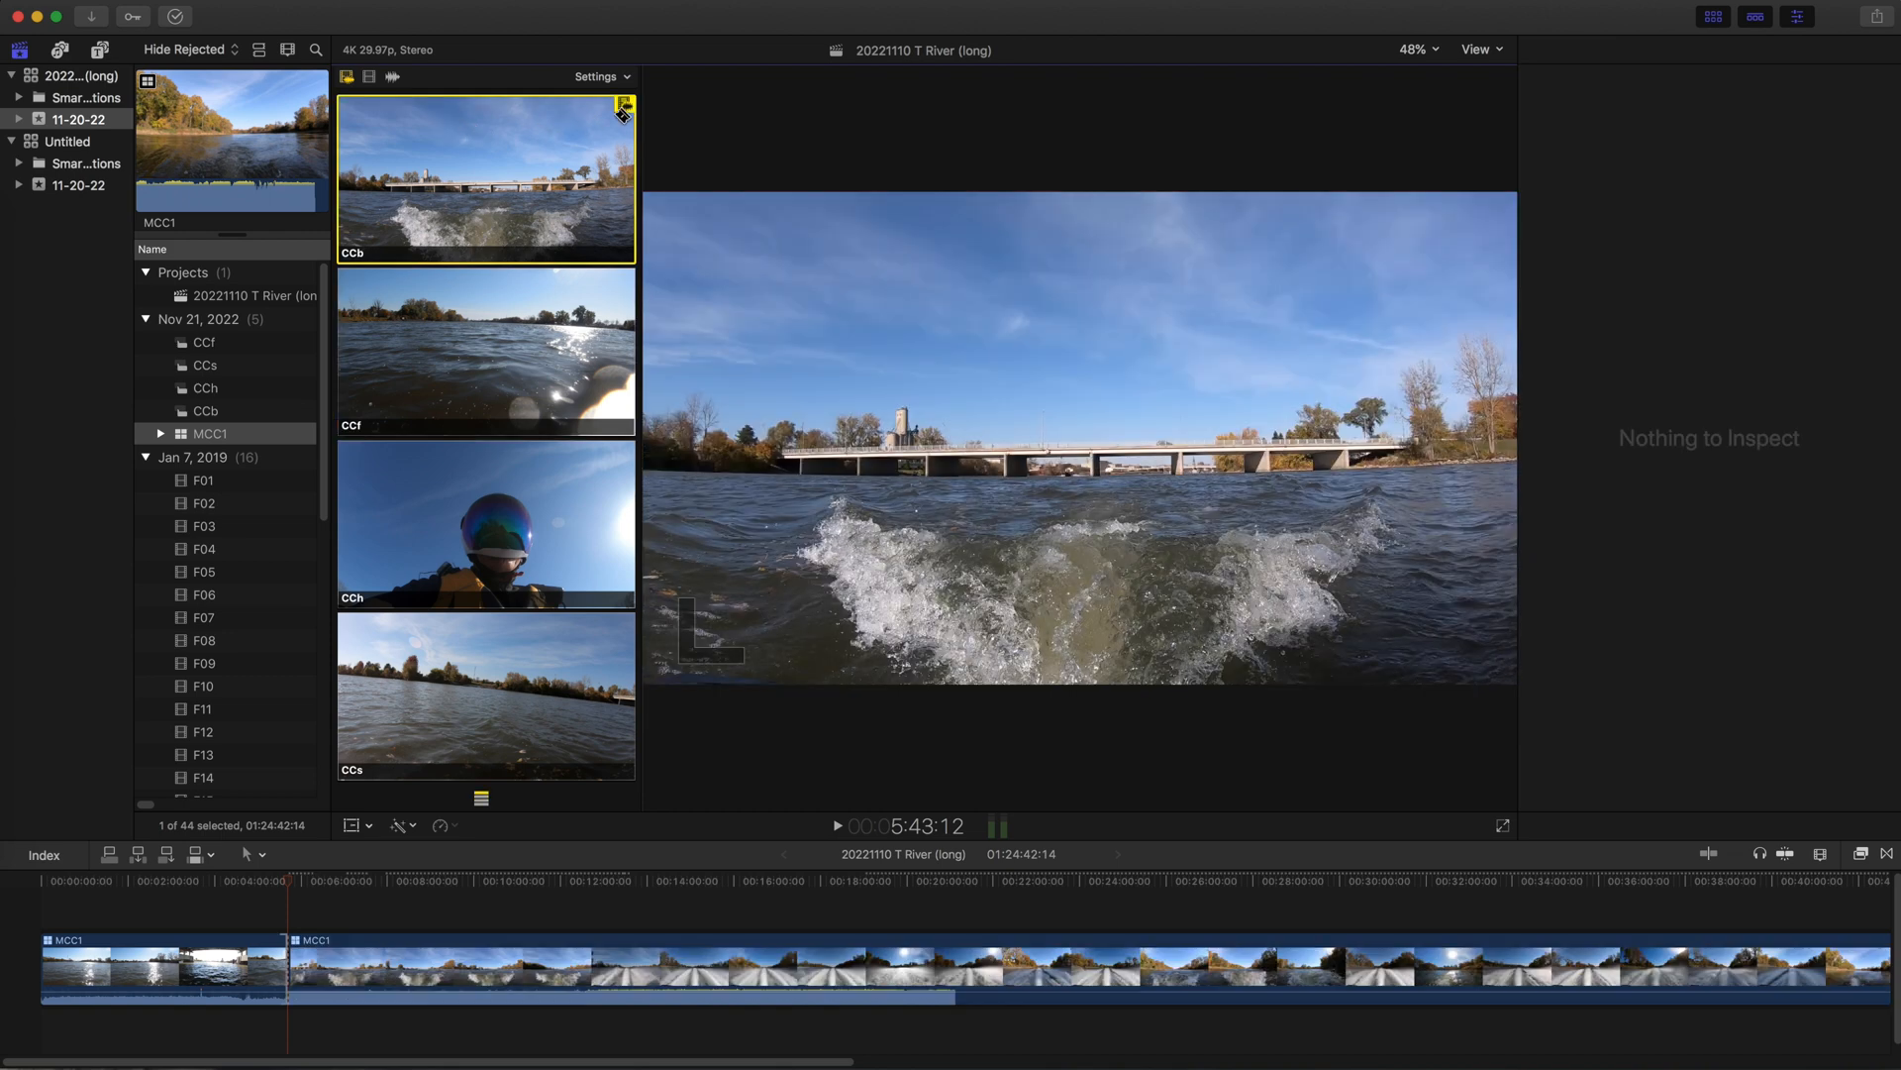
{"action": "left_click", "coordinate": [369, 78]}
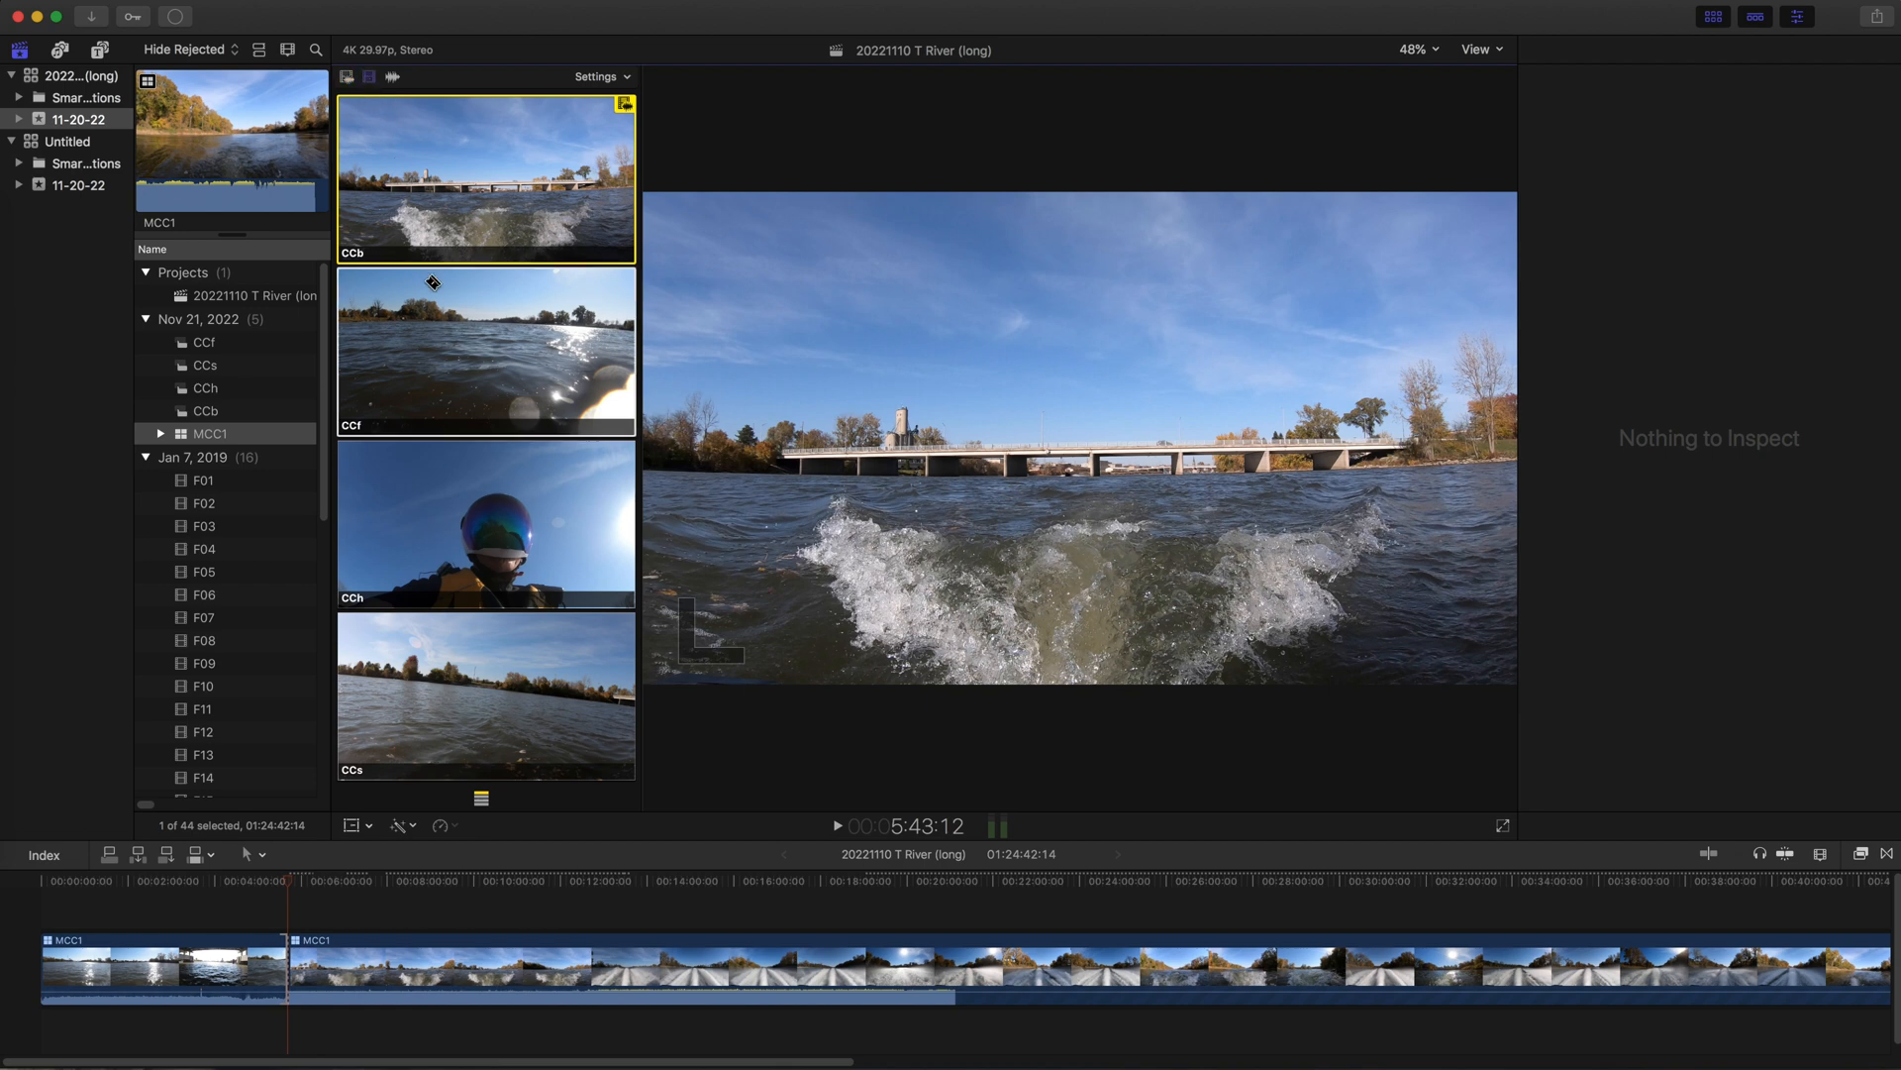
{"action": "left_click", "coordinate": [475, 357]}
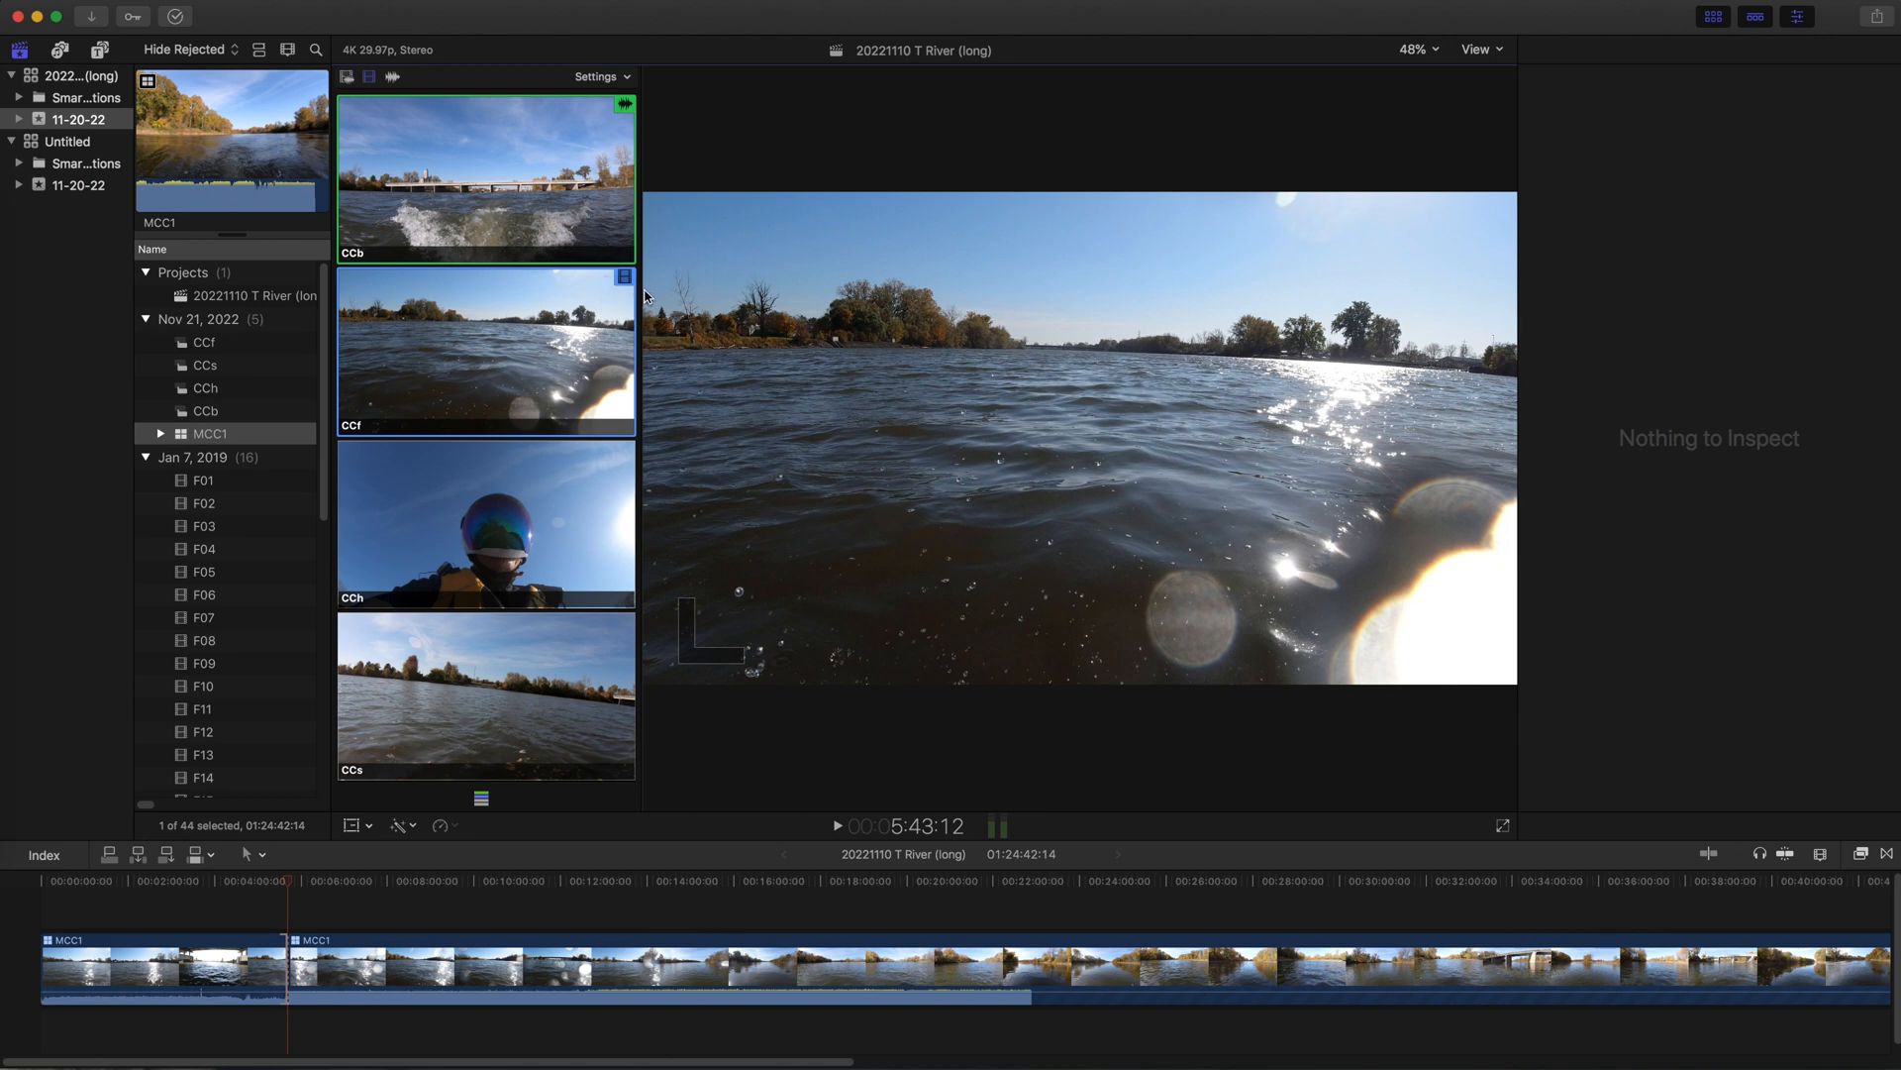
Switch only the video after the 5:43:12 cut in MCC1 to angle CCh, and from there to CCs.
{"action": "left_click", "coordinate": [535, 495]}
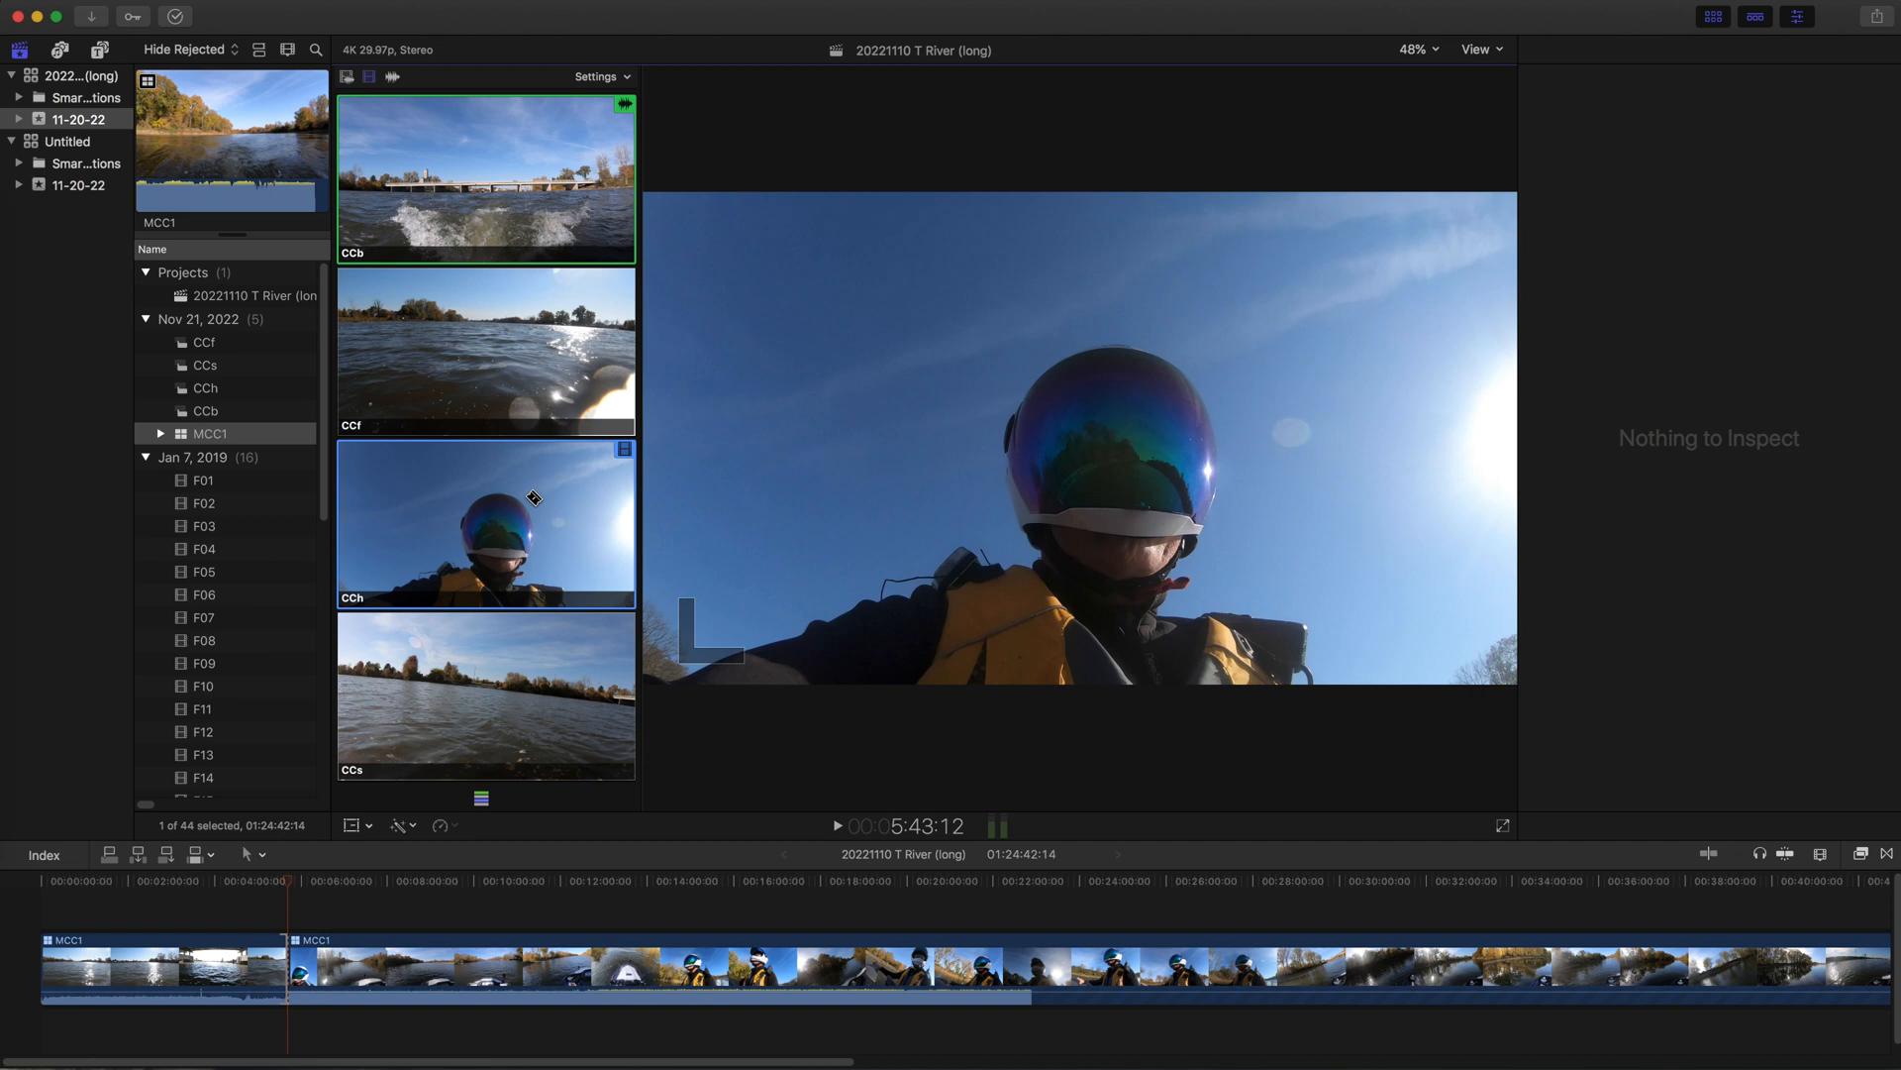
{"action": "left_click", "coordinate": [550, 709]}
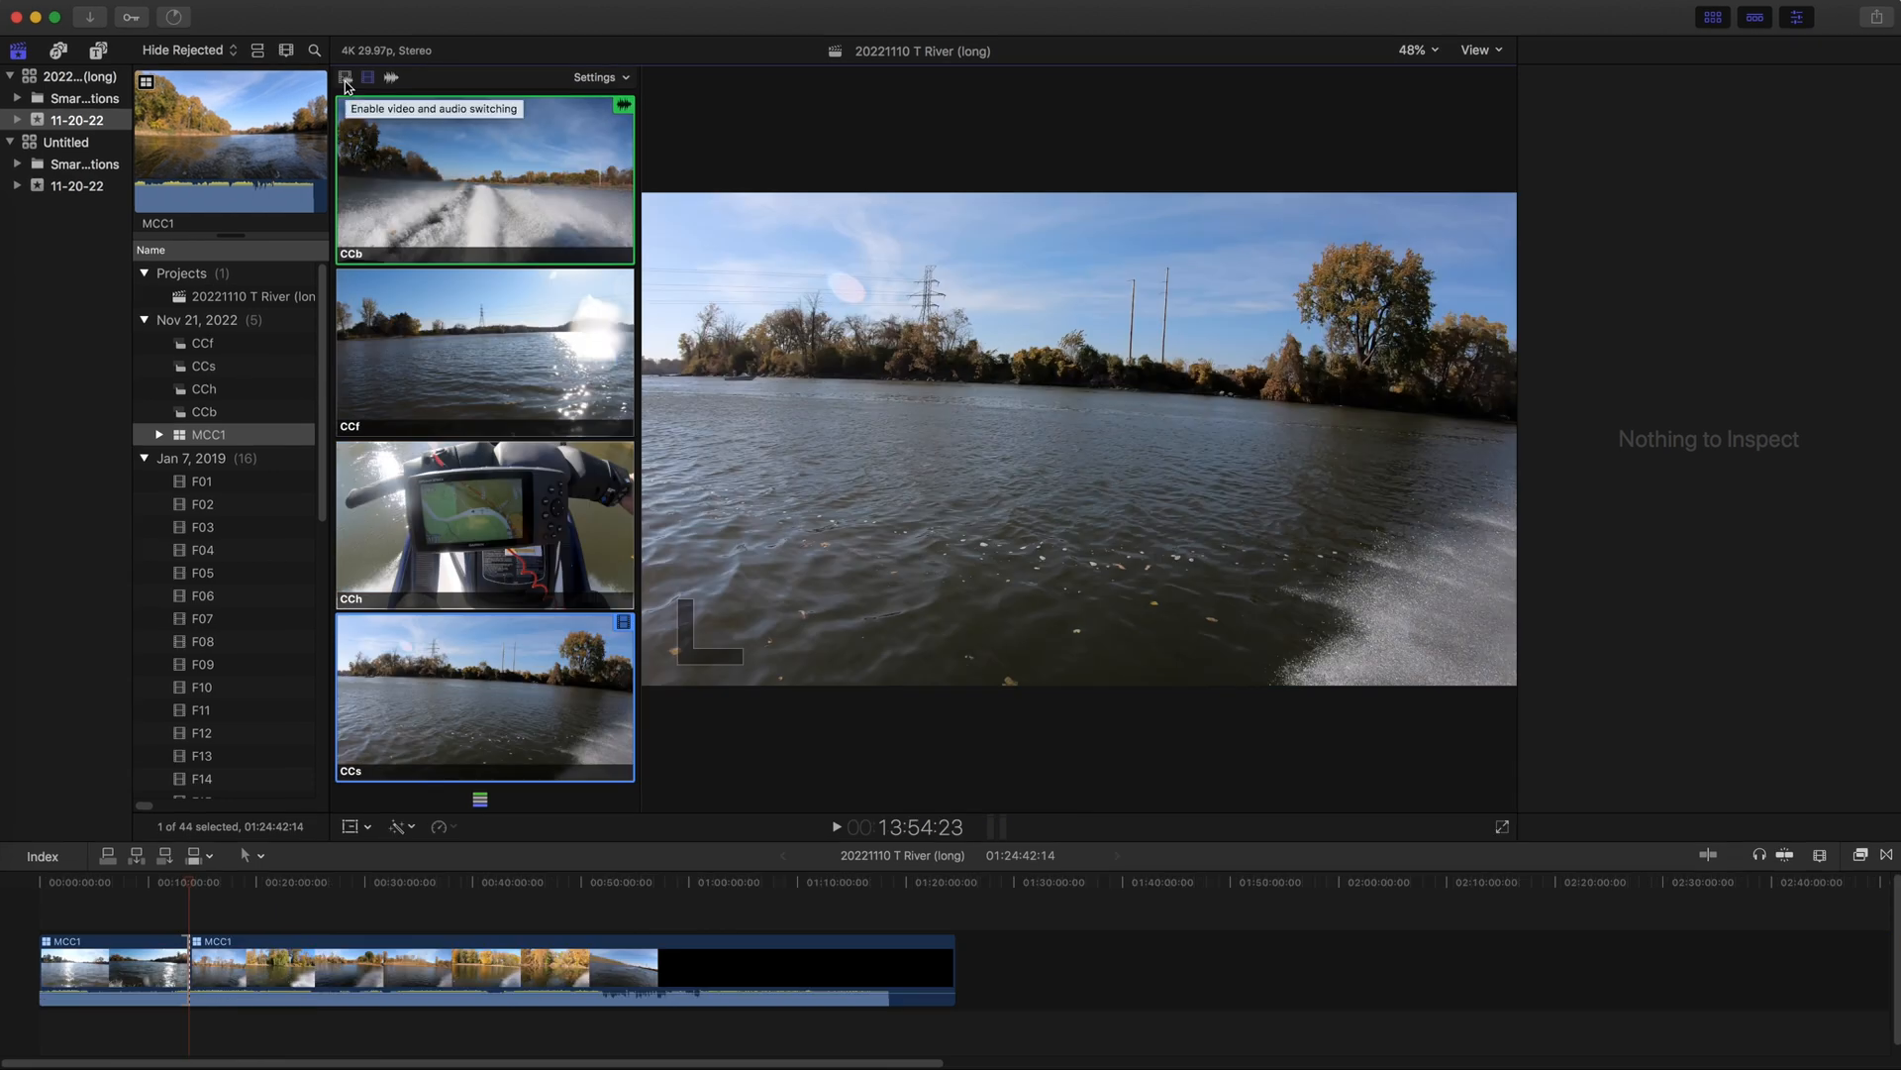
Enable combined video and audio switching, and switch the MCC1 segment at 13:54:23 to angles CCf, CCh and CCs in turn.
{"action": "left_click", "coordinate": [345, 82]}
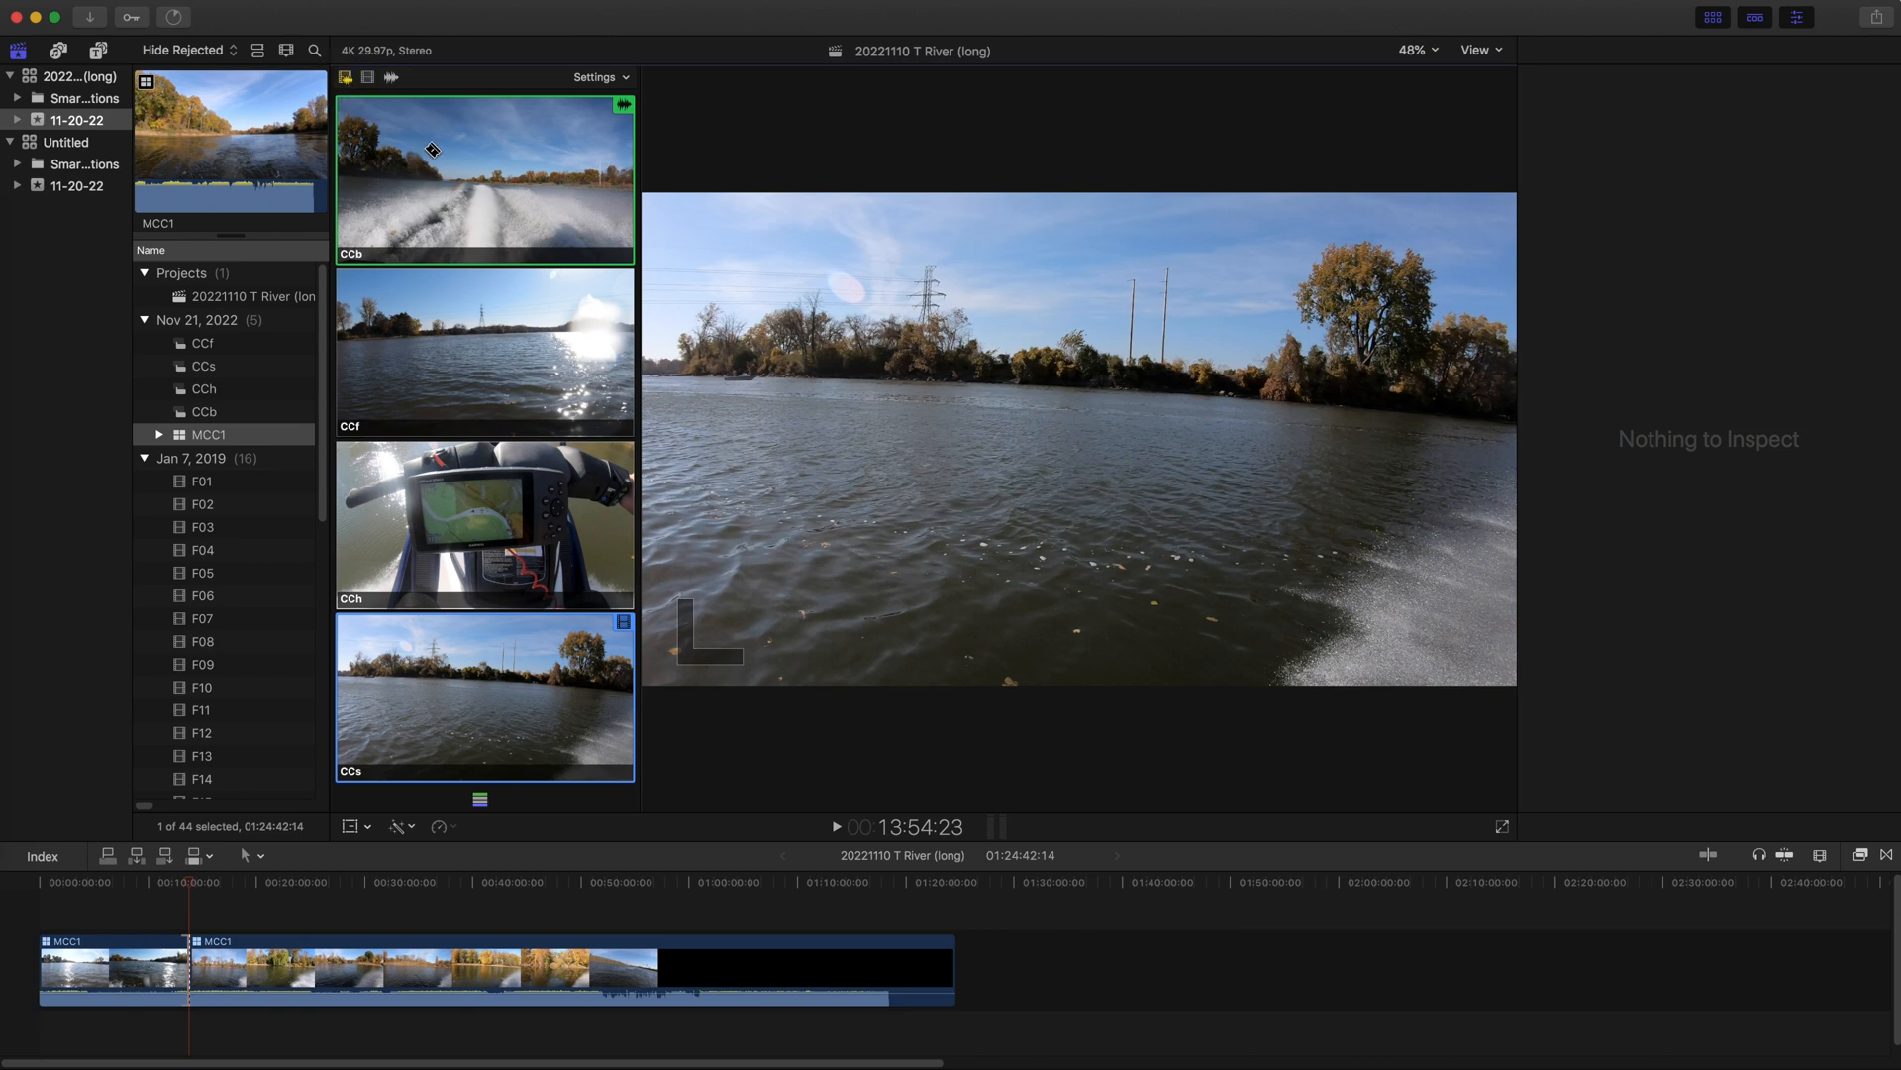
{"action": "left_click", "coordinate": [473, 313]}
{"action": "left_click", "coordinate": [482, 463]}
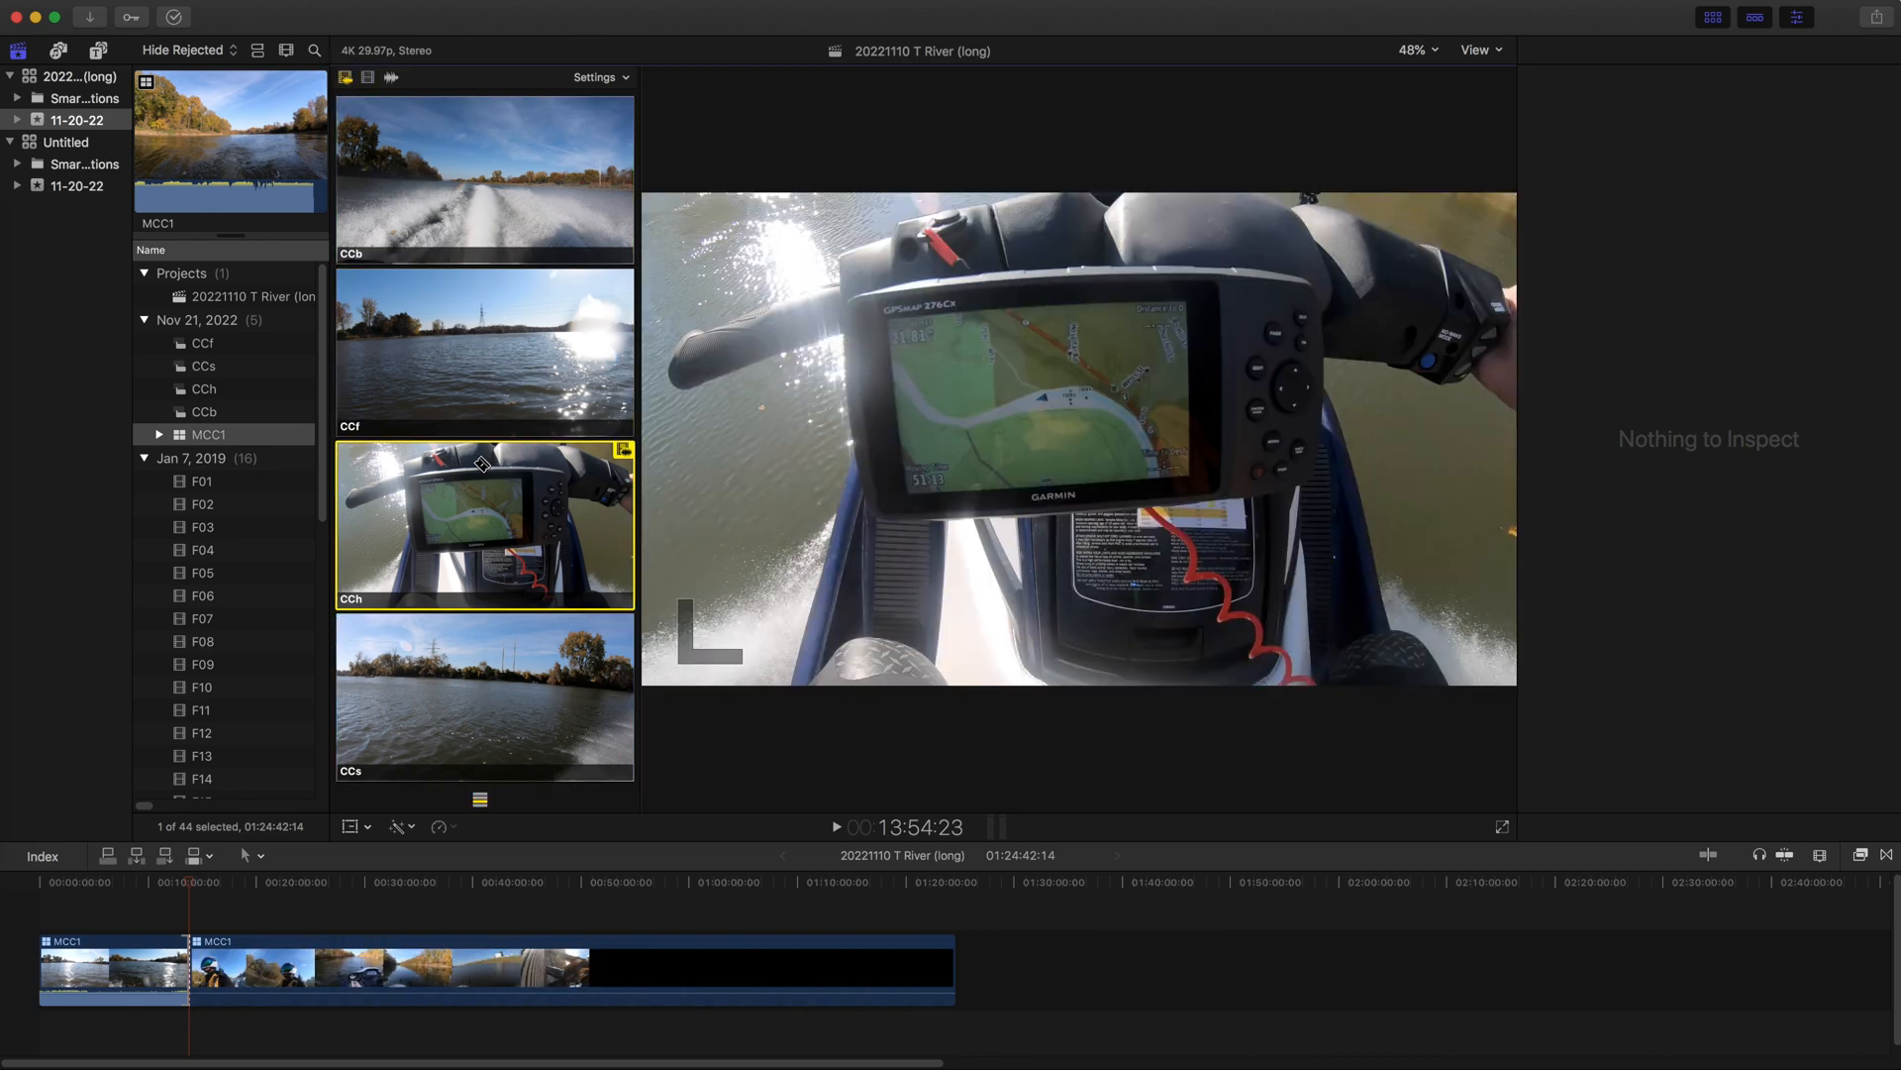
{"action": "left_click", "coordinate": [494, 681]}
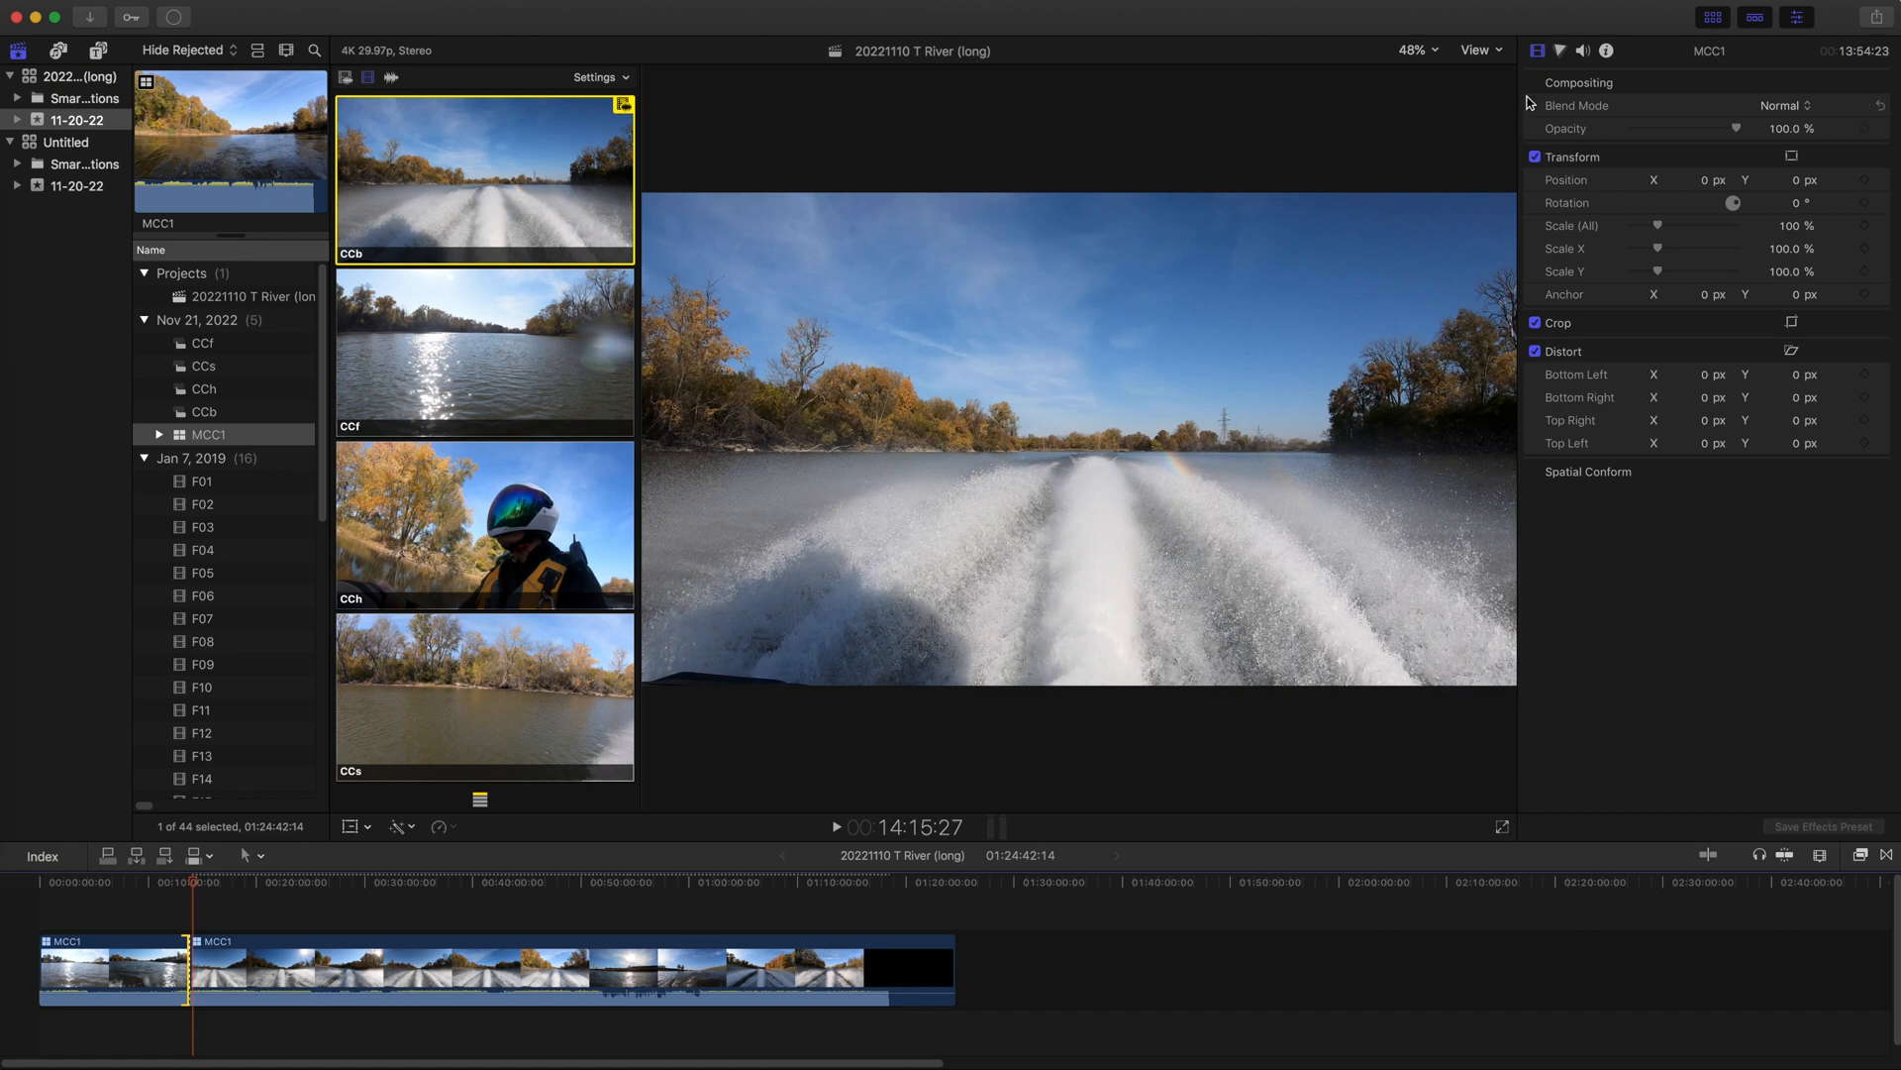
In the audio configuration of the first MCC1 segment, disable the CCb audio and enable the CCf audio.
{"action": "left_click", "coordinate": [1584, 54]}
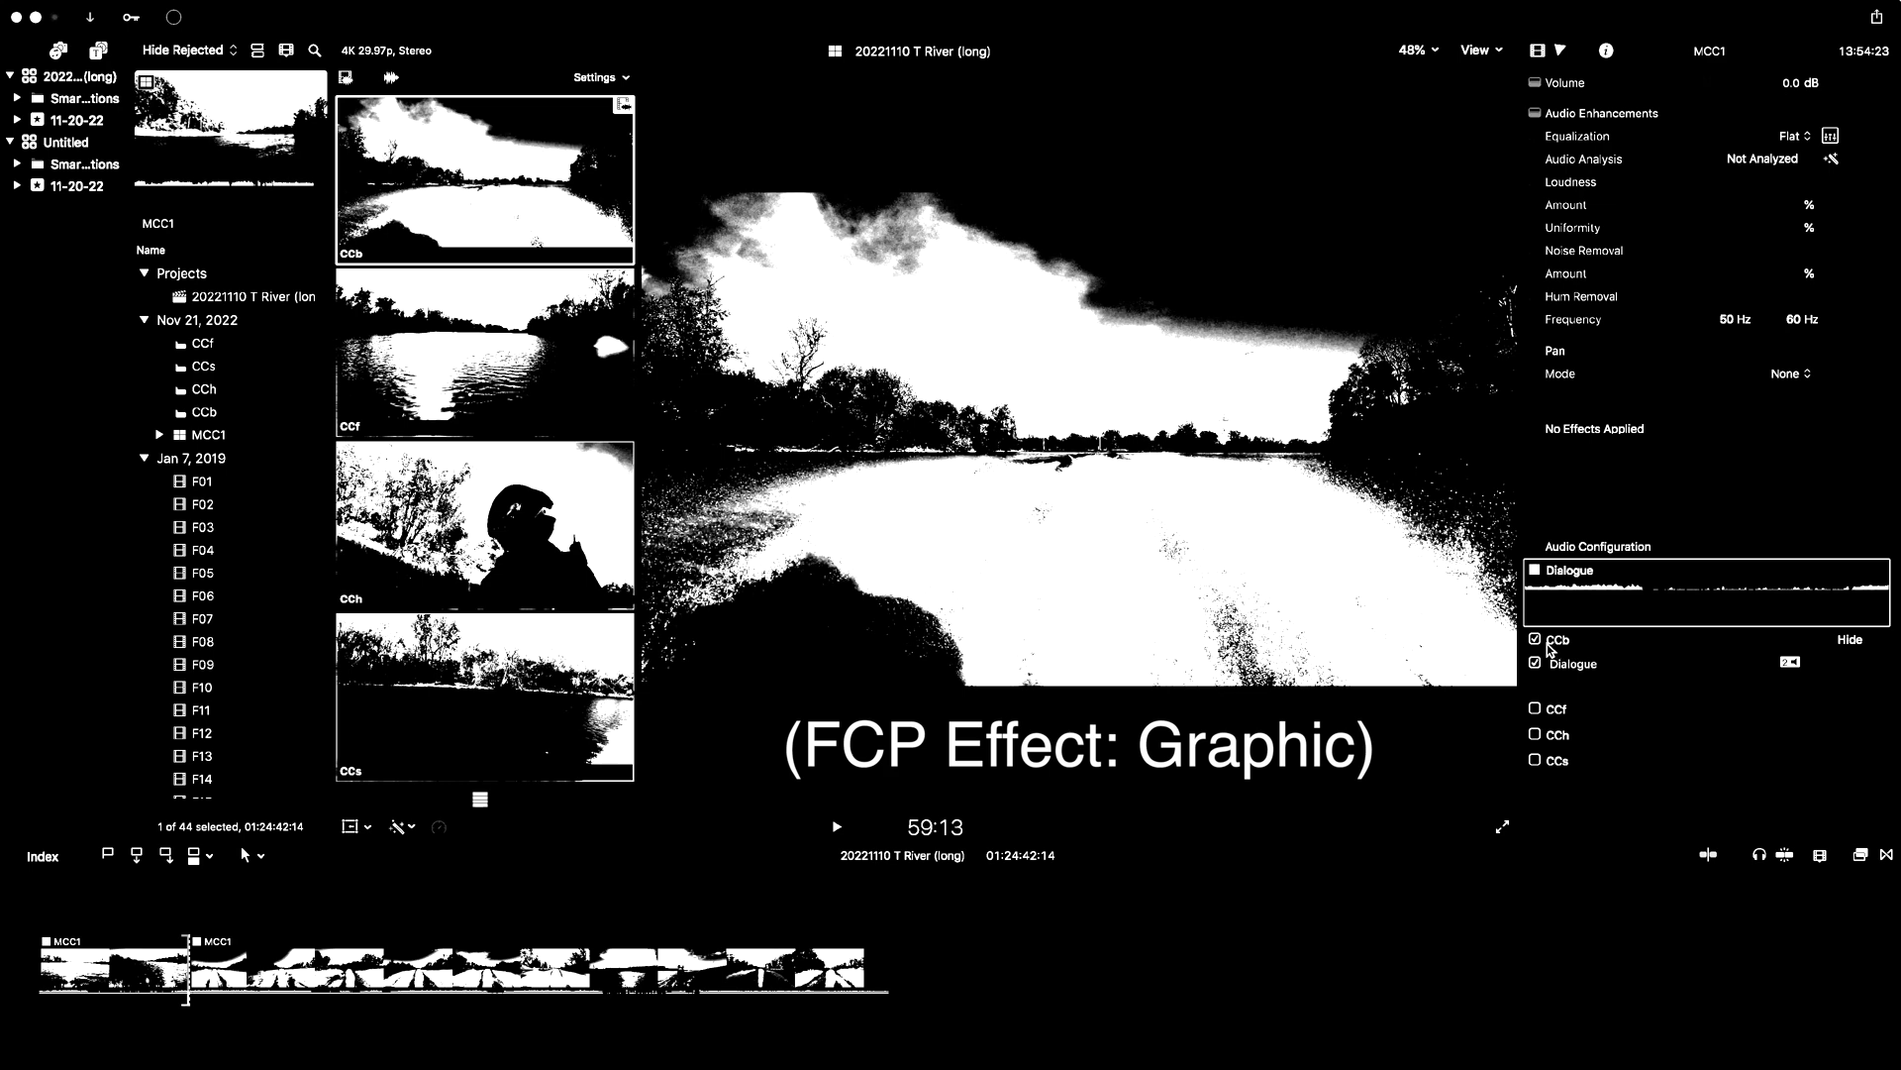
{"action": "left_click", "coordinate": [1536, 641]}
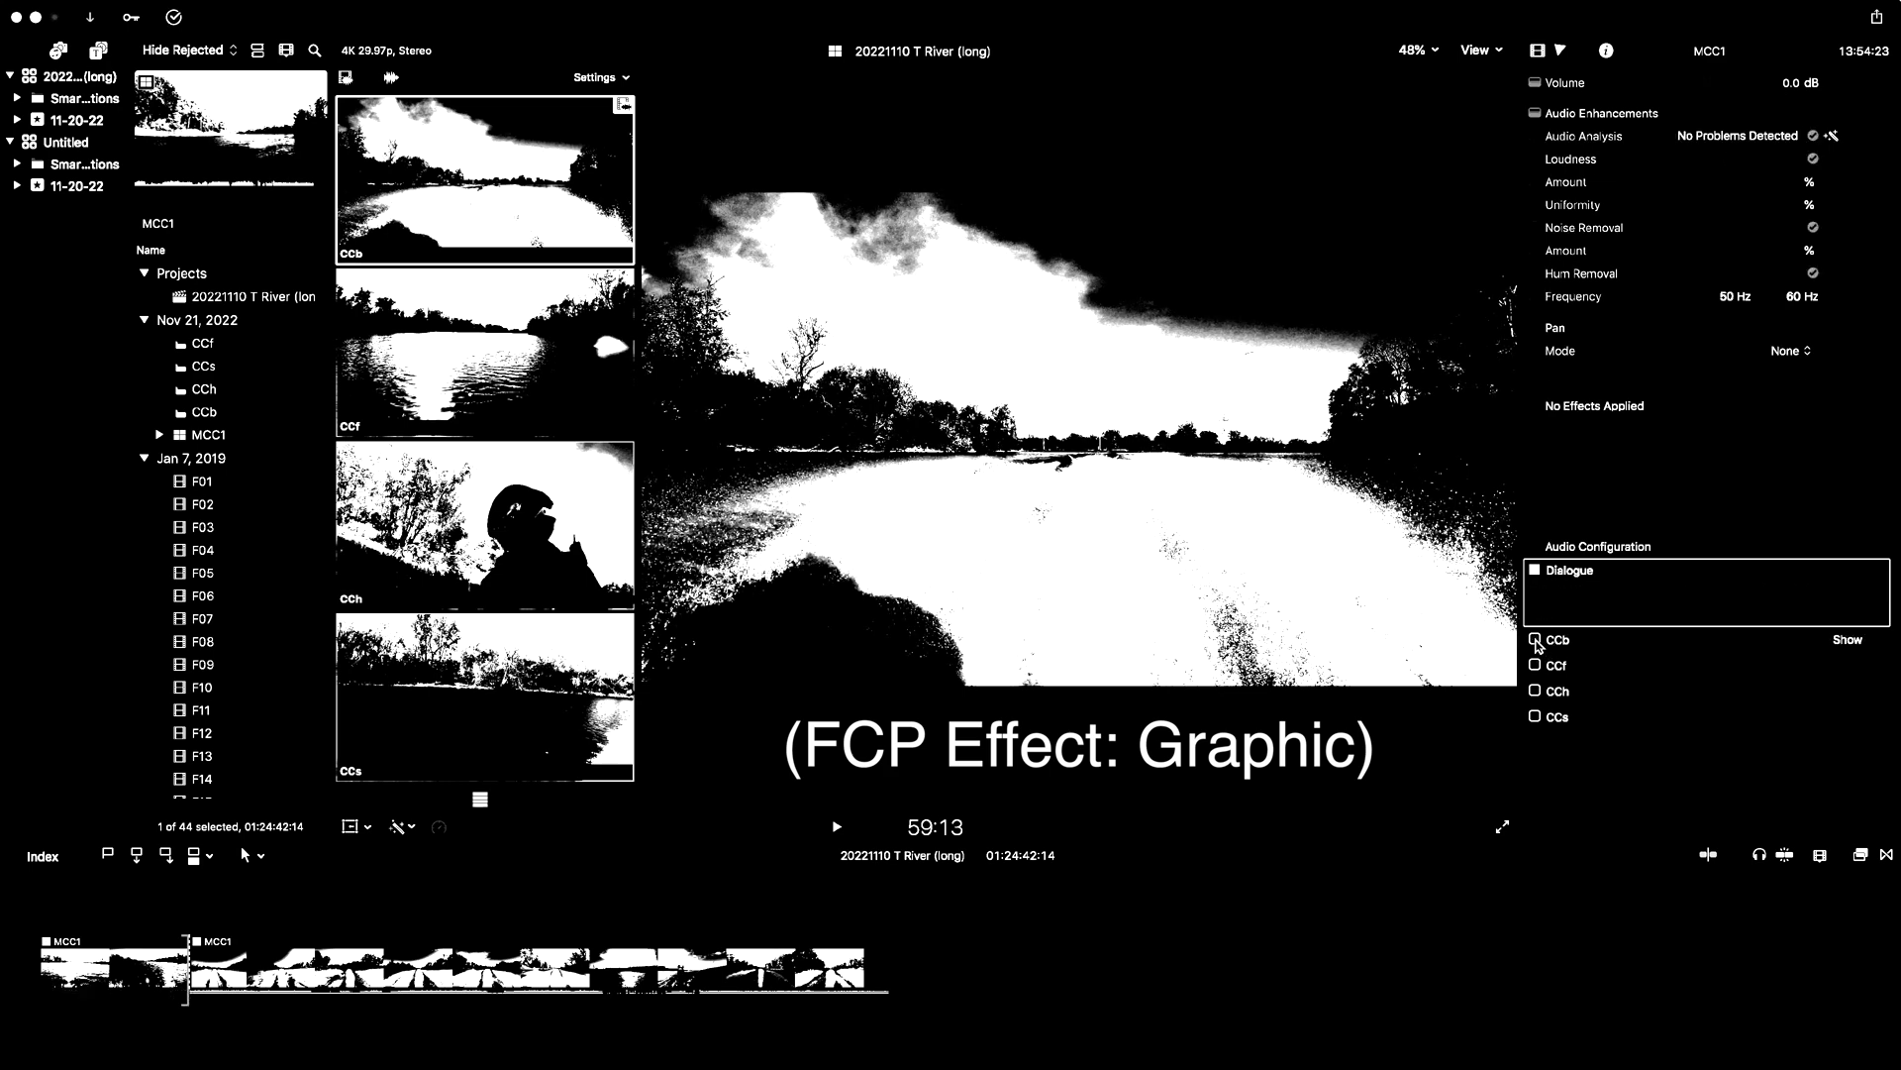
{"action": "left_click", "coordinate": [1536, 665]}
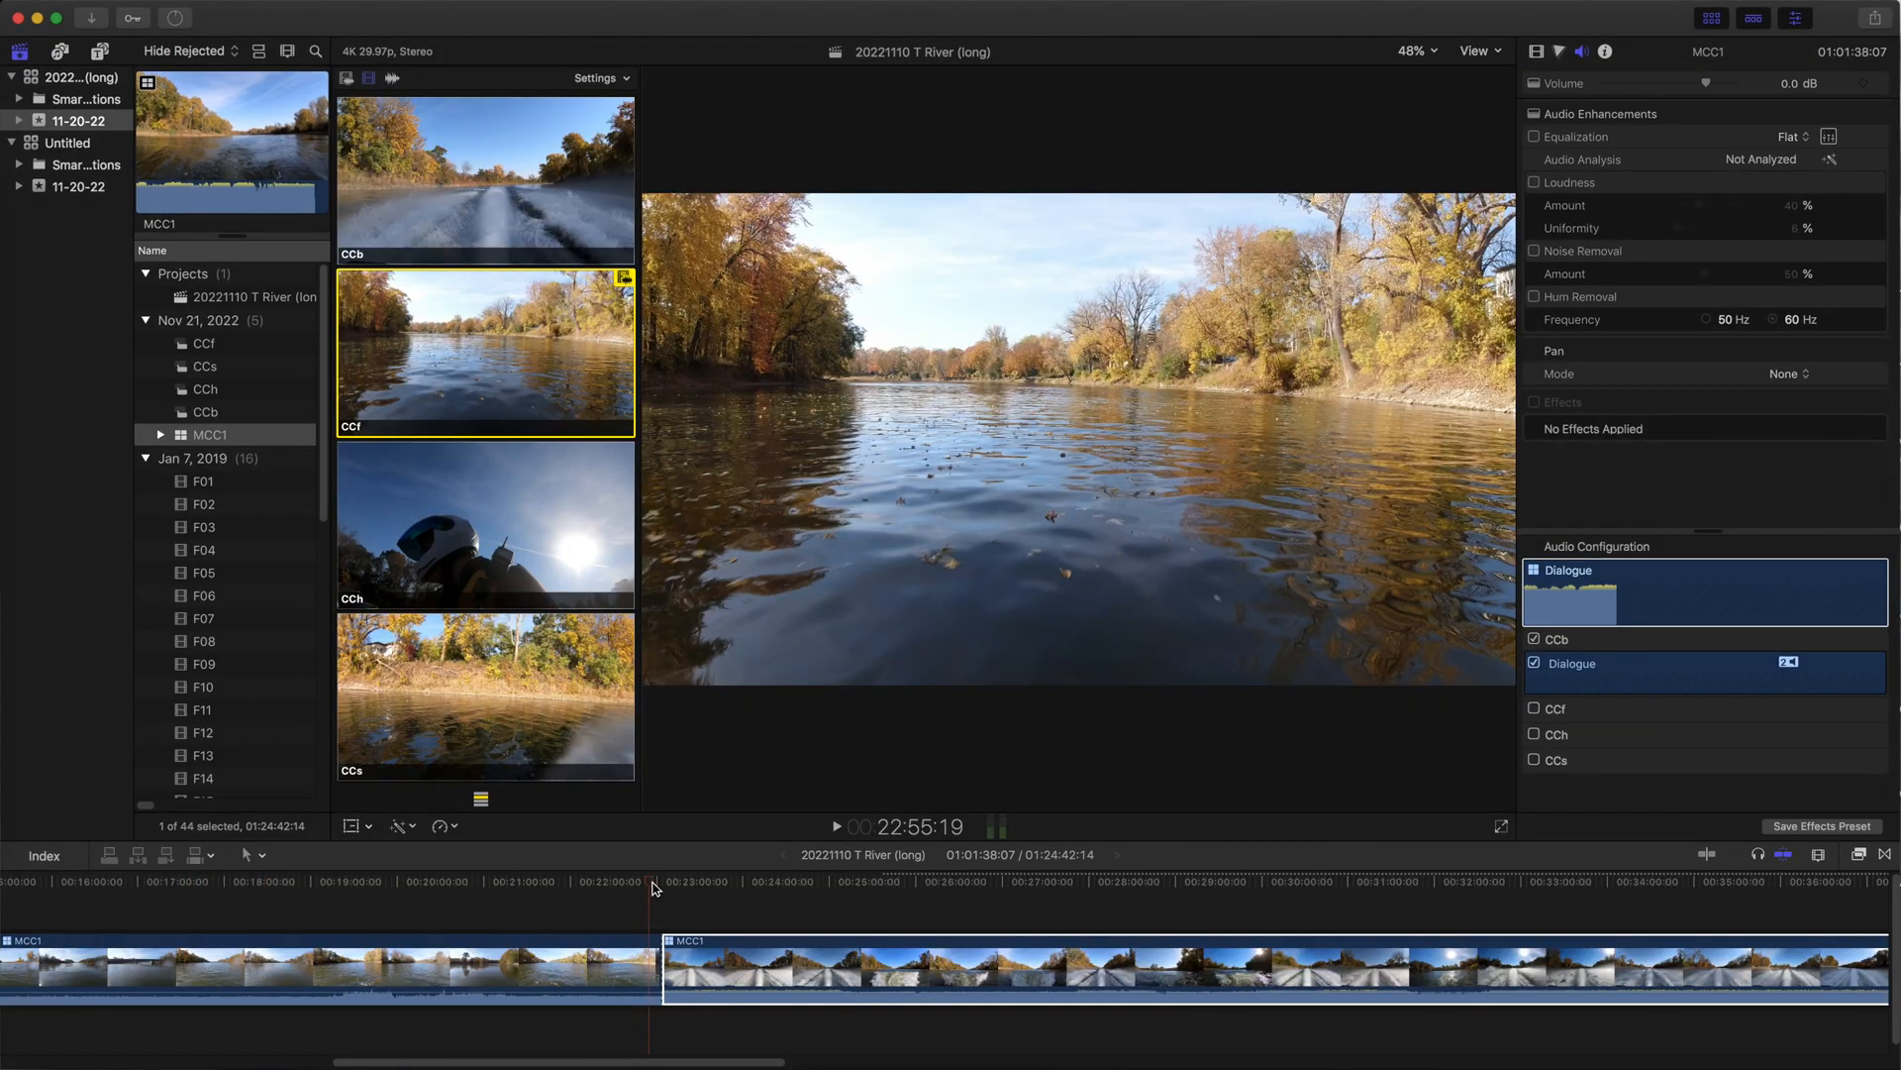
Play the edit up to 23:03:14, hide the camera angles to enlarge the picture, and continue playback.
{"action": "left_click", "coordinate": [839, 828]}
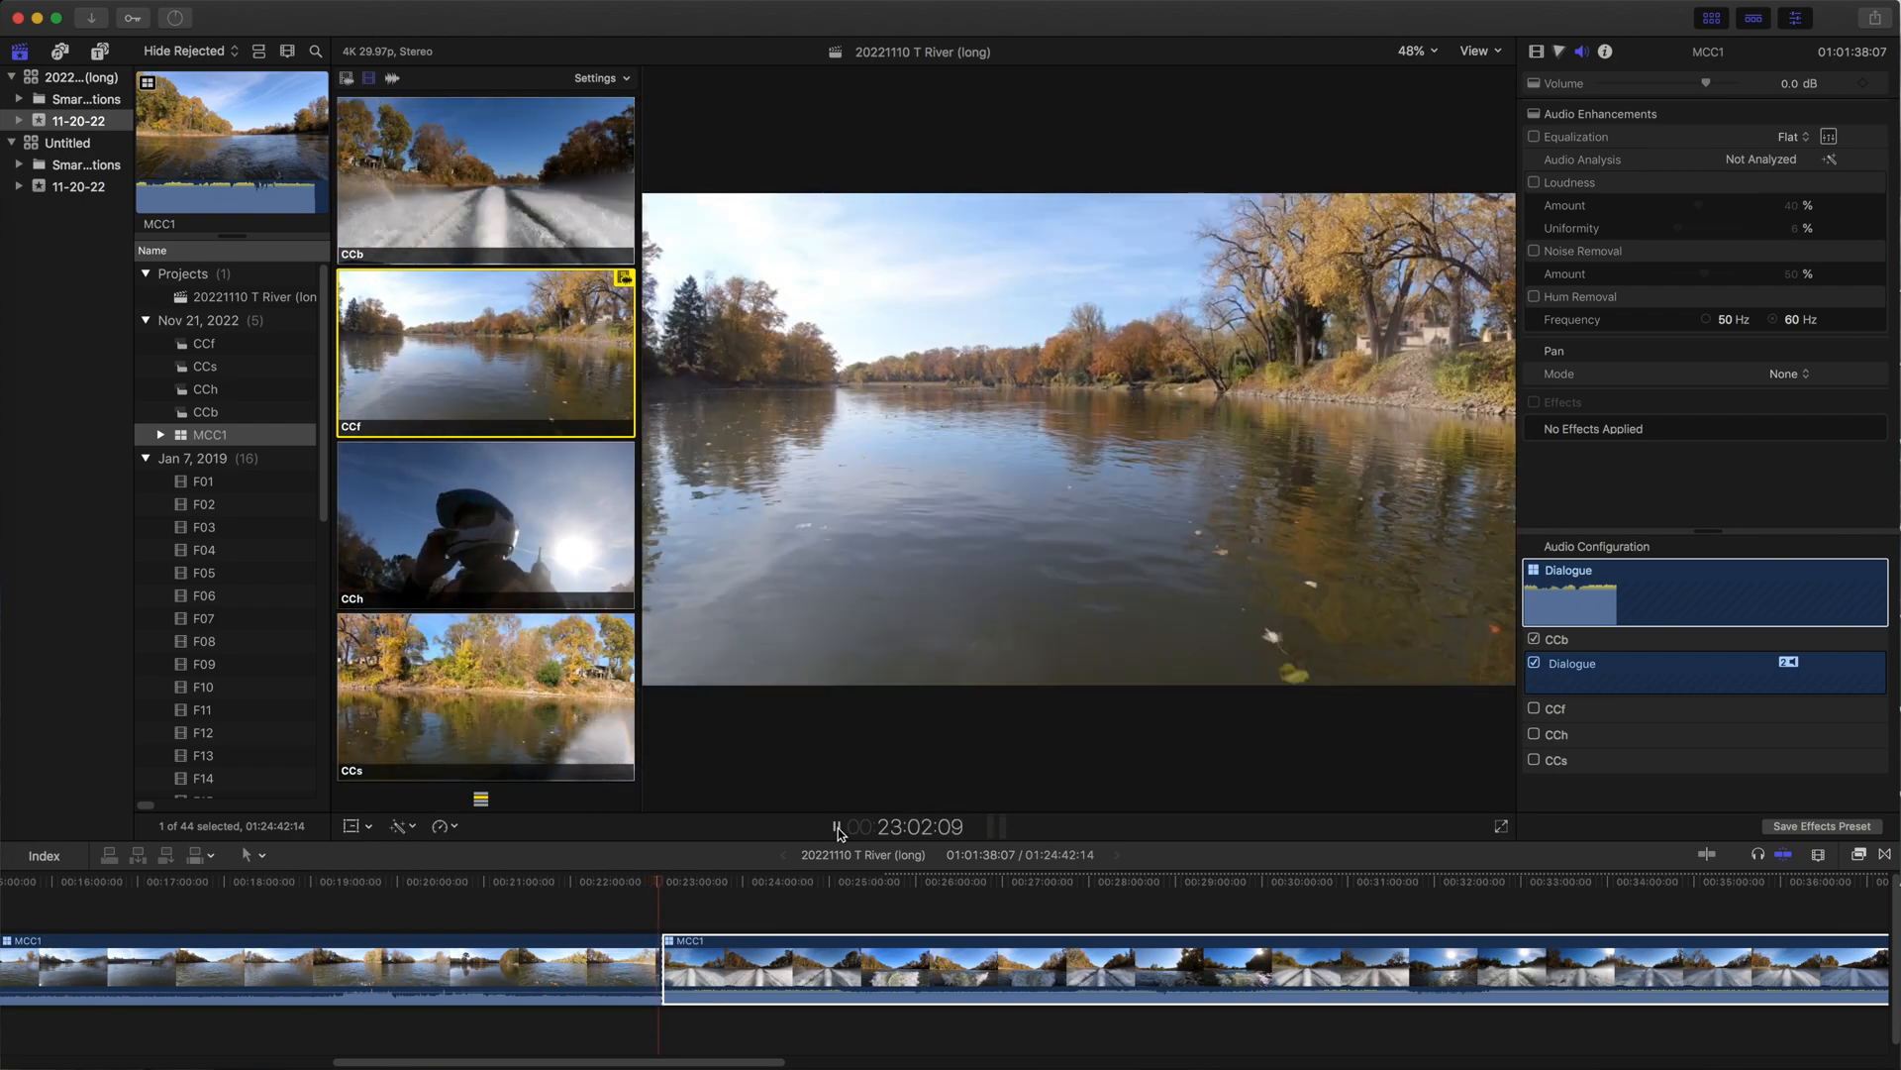
{"action": "left_click", "coordinate": [836, 827]}
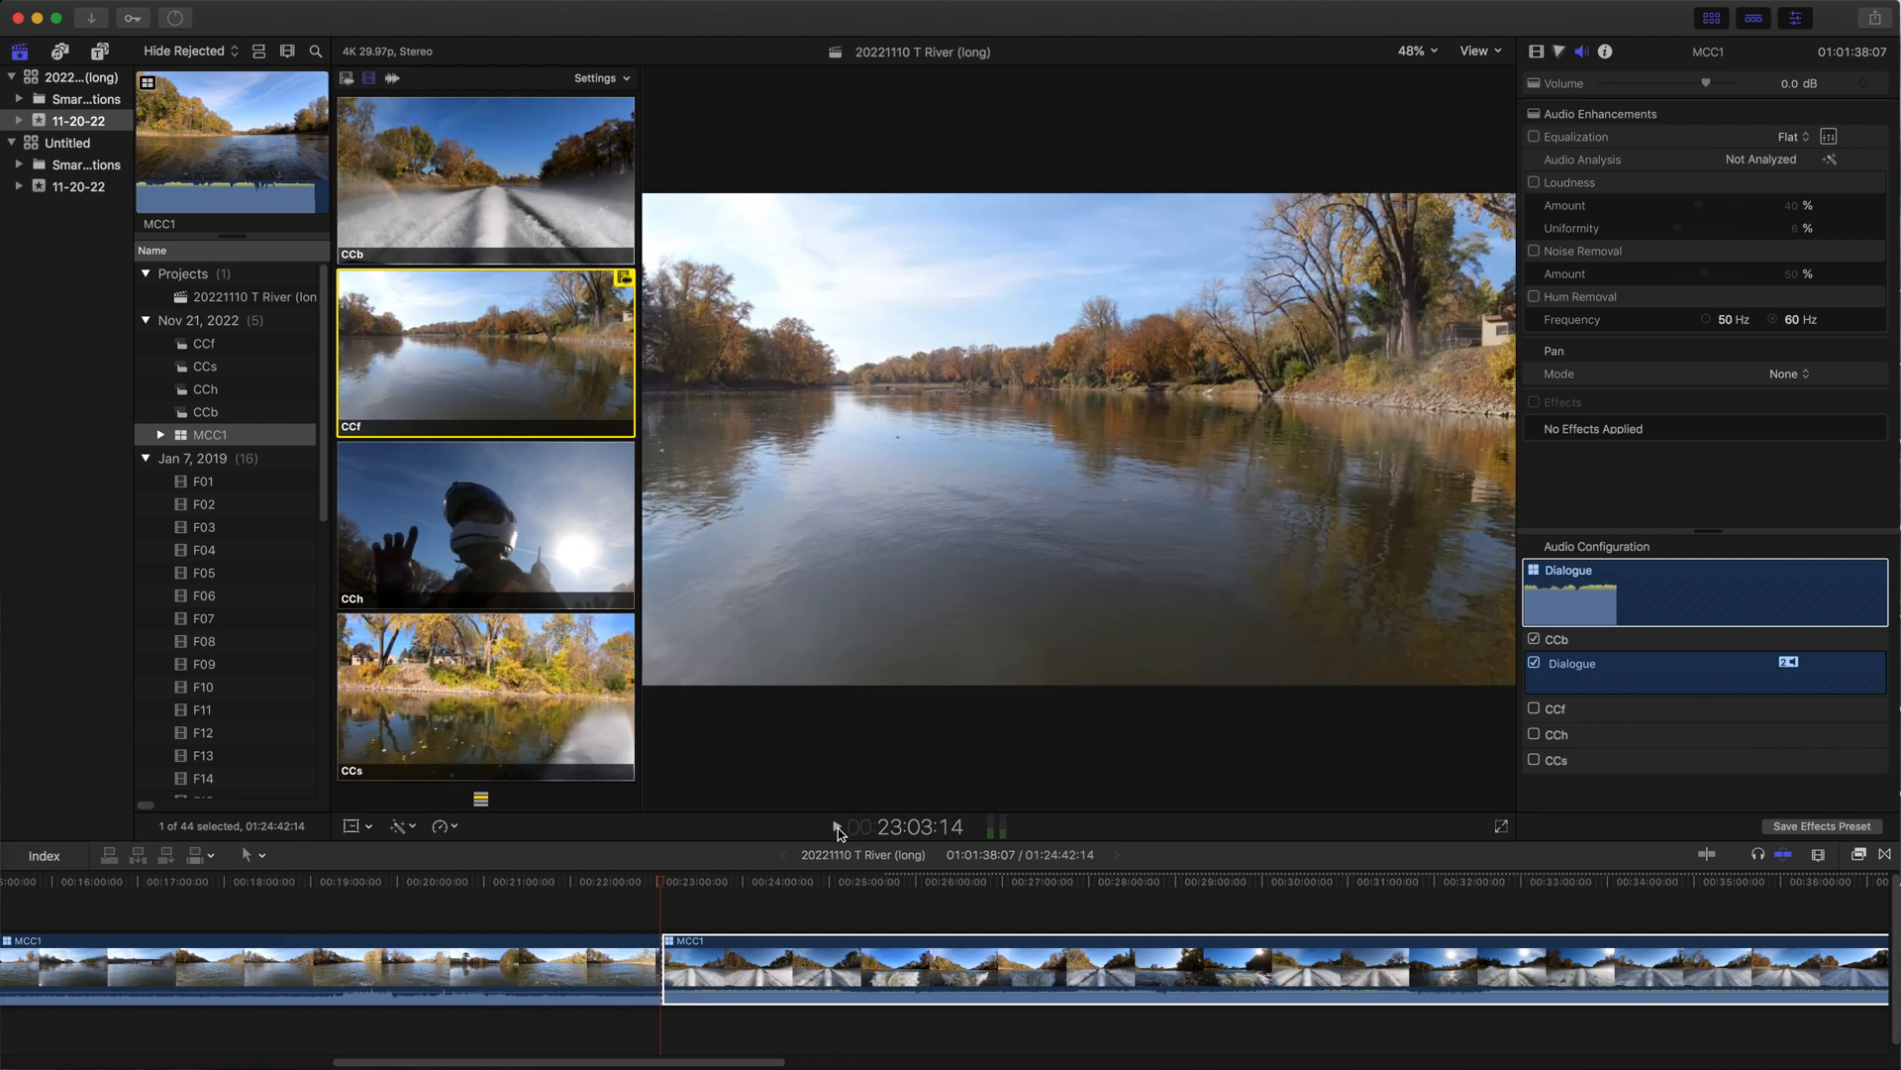
{"action": "left_click", "coordinate": [1477, 51]}
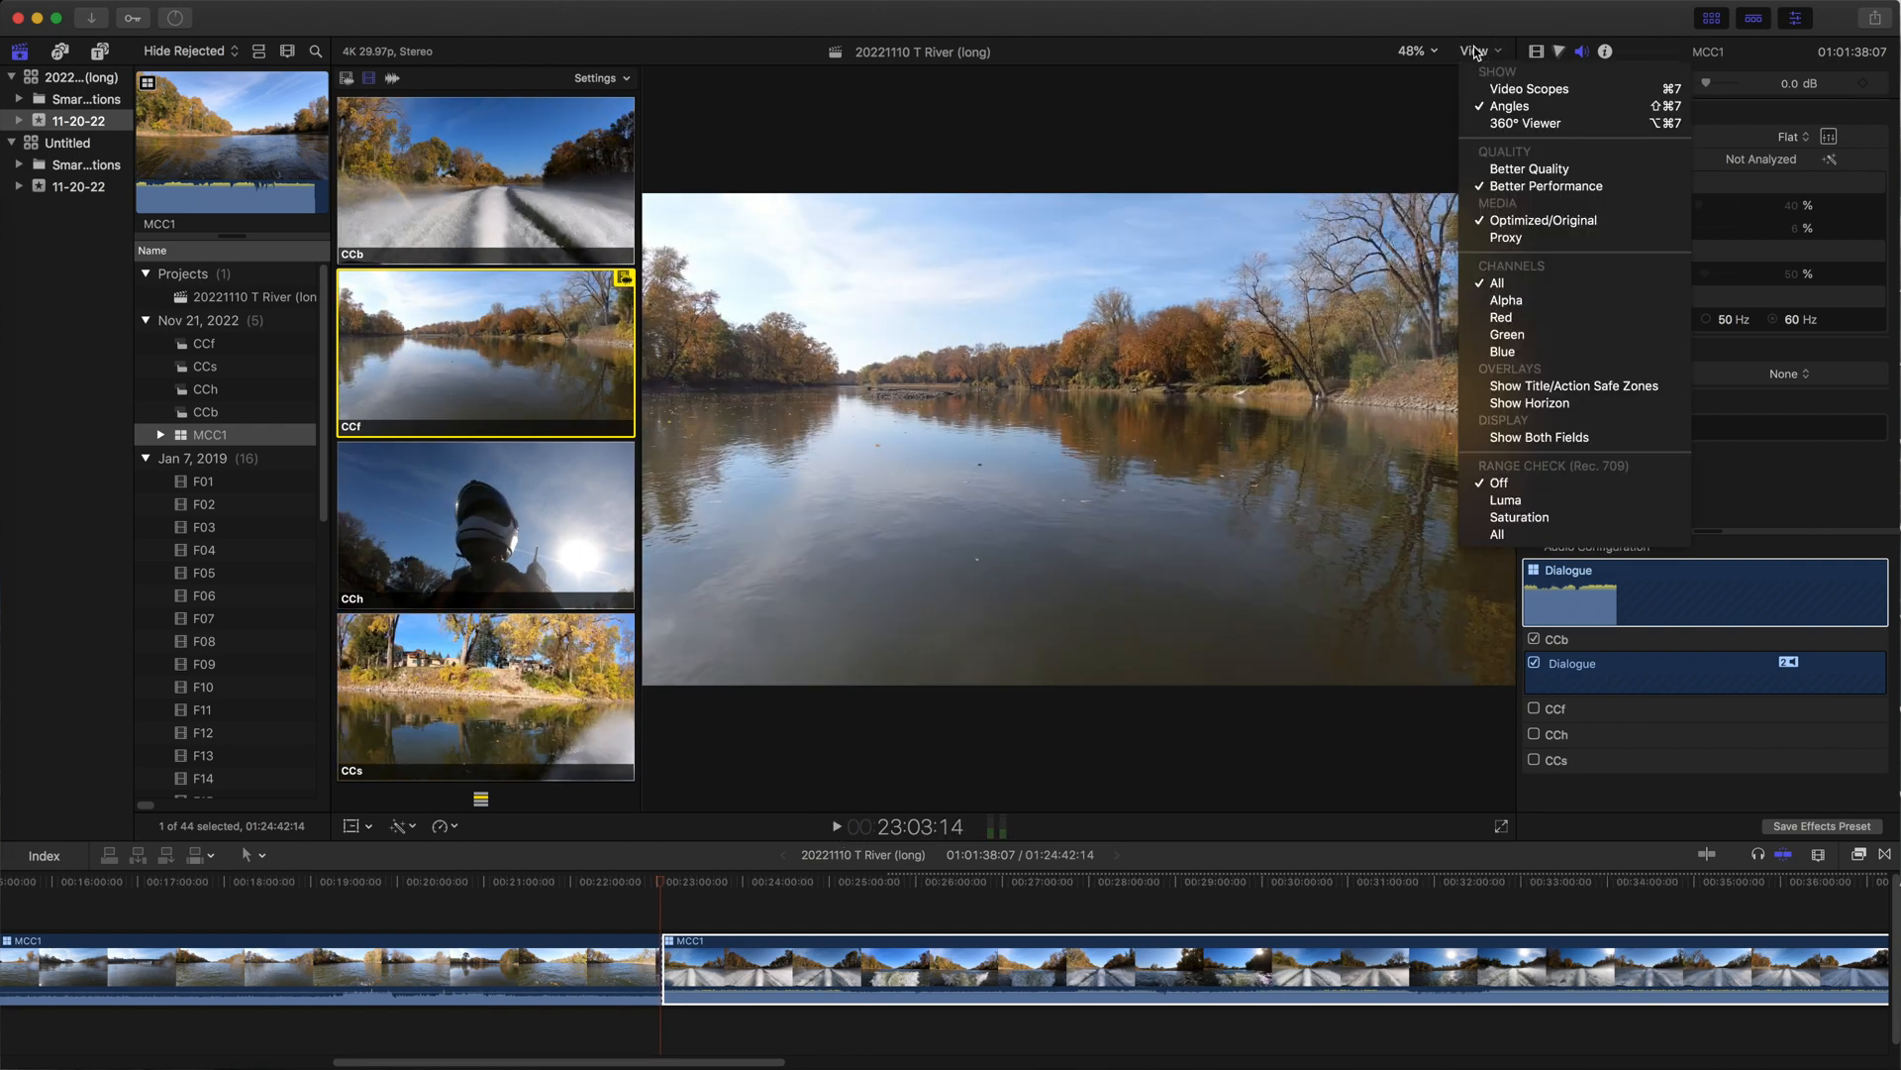
{"action": "left_click", "coordinate": [1507, 106]}
{"action": "left_click", "coordinate": [837, 827]}
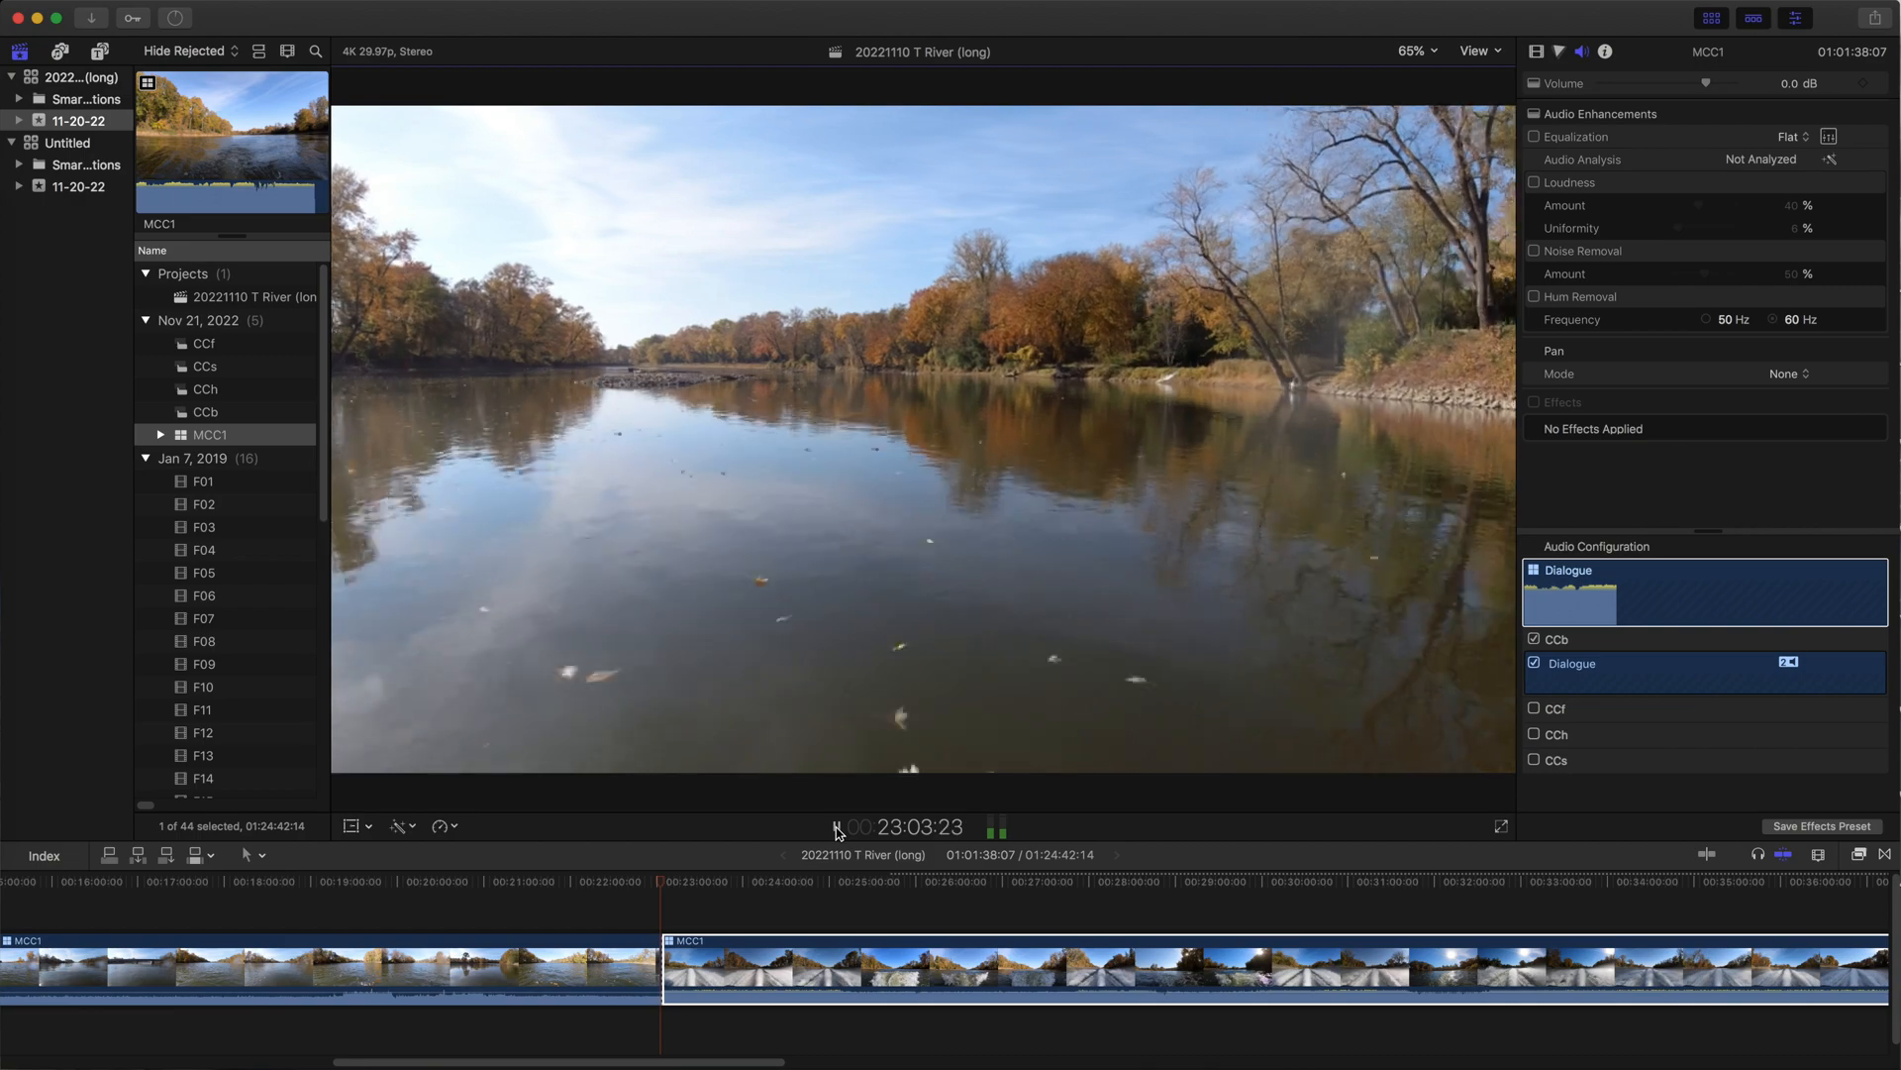
Show the camera angles again at 23:08:18 and cut MCC1 there, switching only the video to angle CCf.
{"action": "mouse_move", "coordinate": [676, 882]}
{"action": "left_mouse_down"}
{"action": "mouse_move", "coordinate": [776, 878]}
{"action": "mouse_move", "coordinate": [684, 876]}
{"action": "left_mouse_up"}
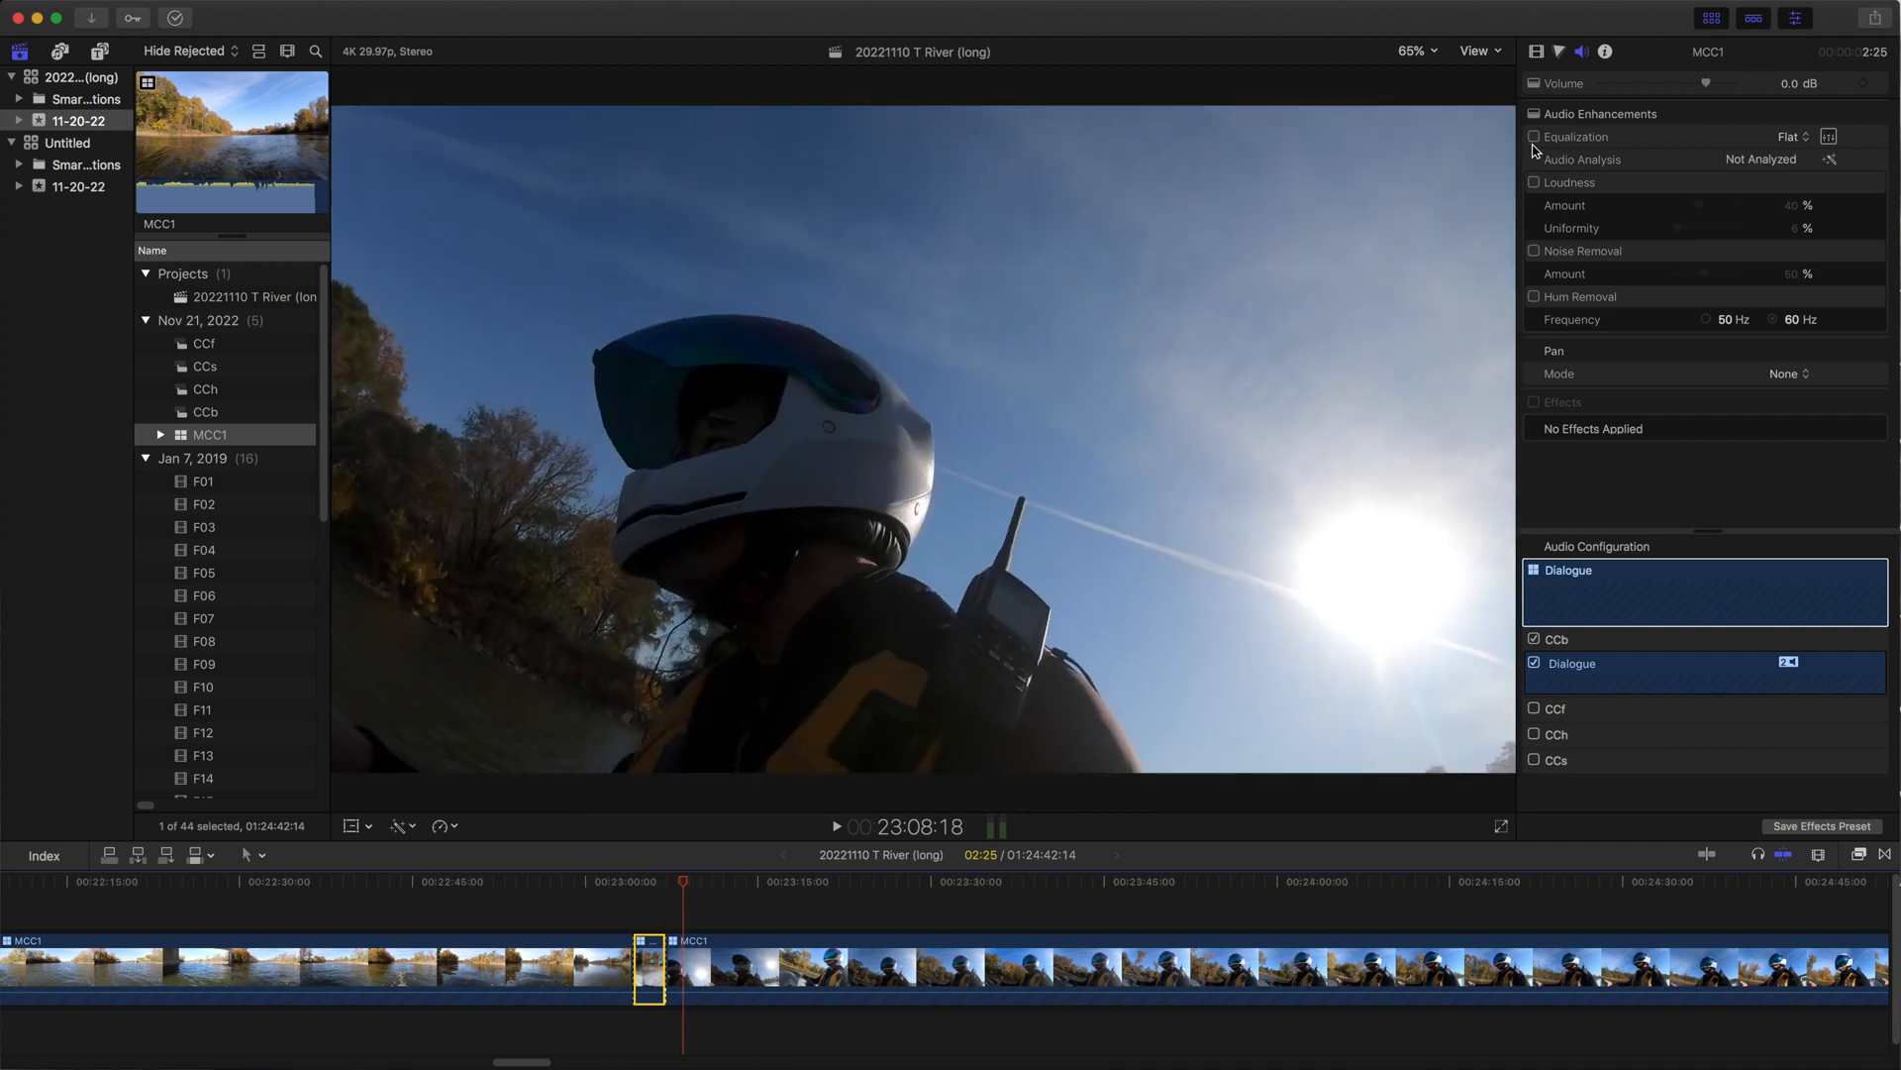
{"action": "left_click", "coordinate": [1478, 50]}
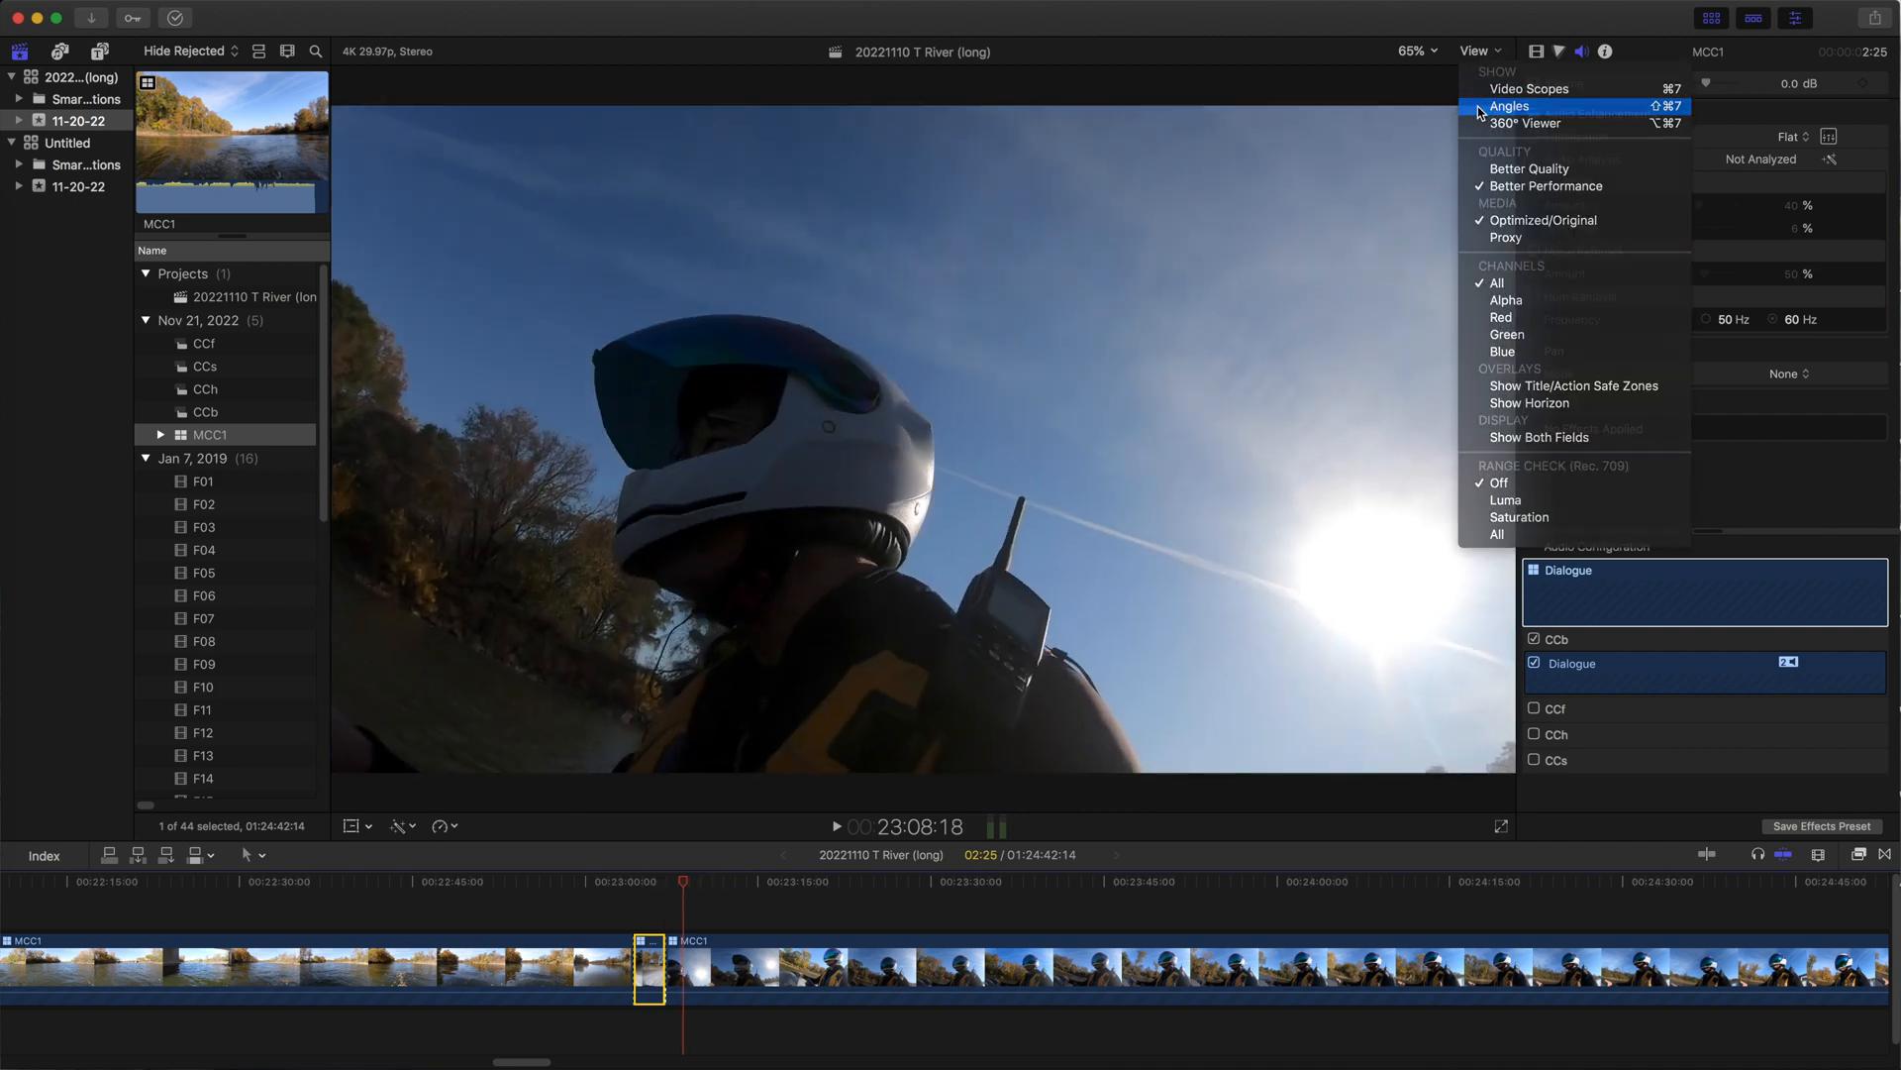
{"action": "left_click", "coordinate": [1509, 106]}
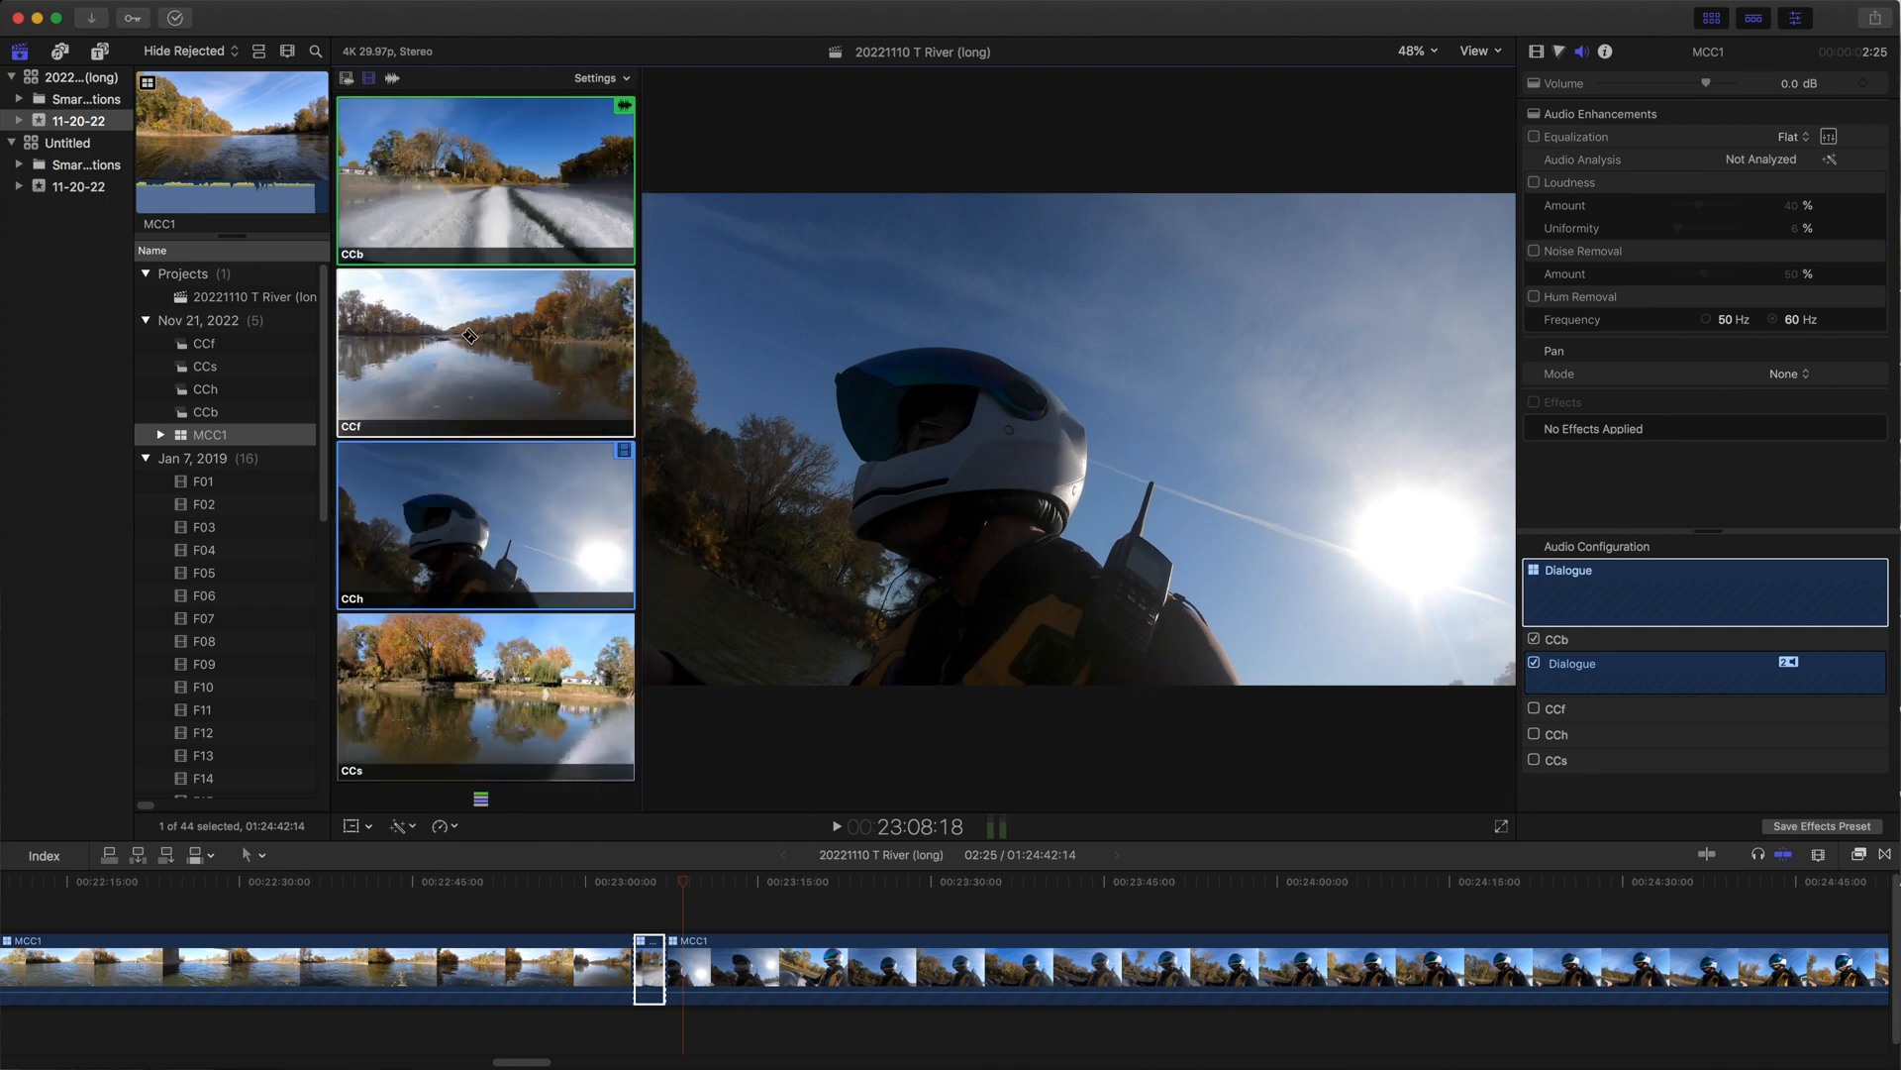
{"action": "left_click", "coordinate": [465, 339]}
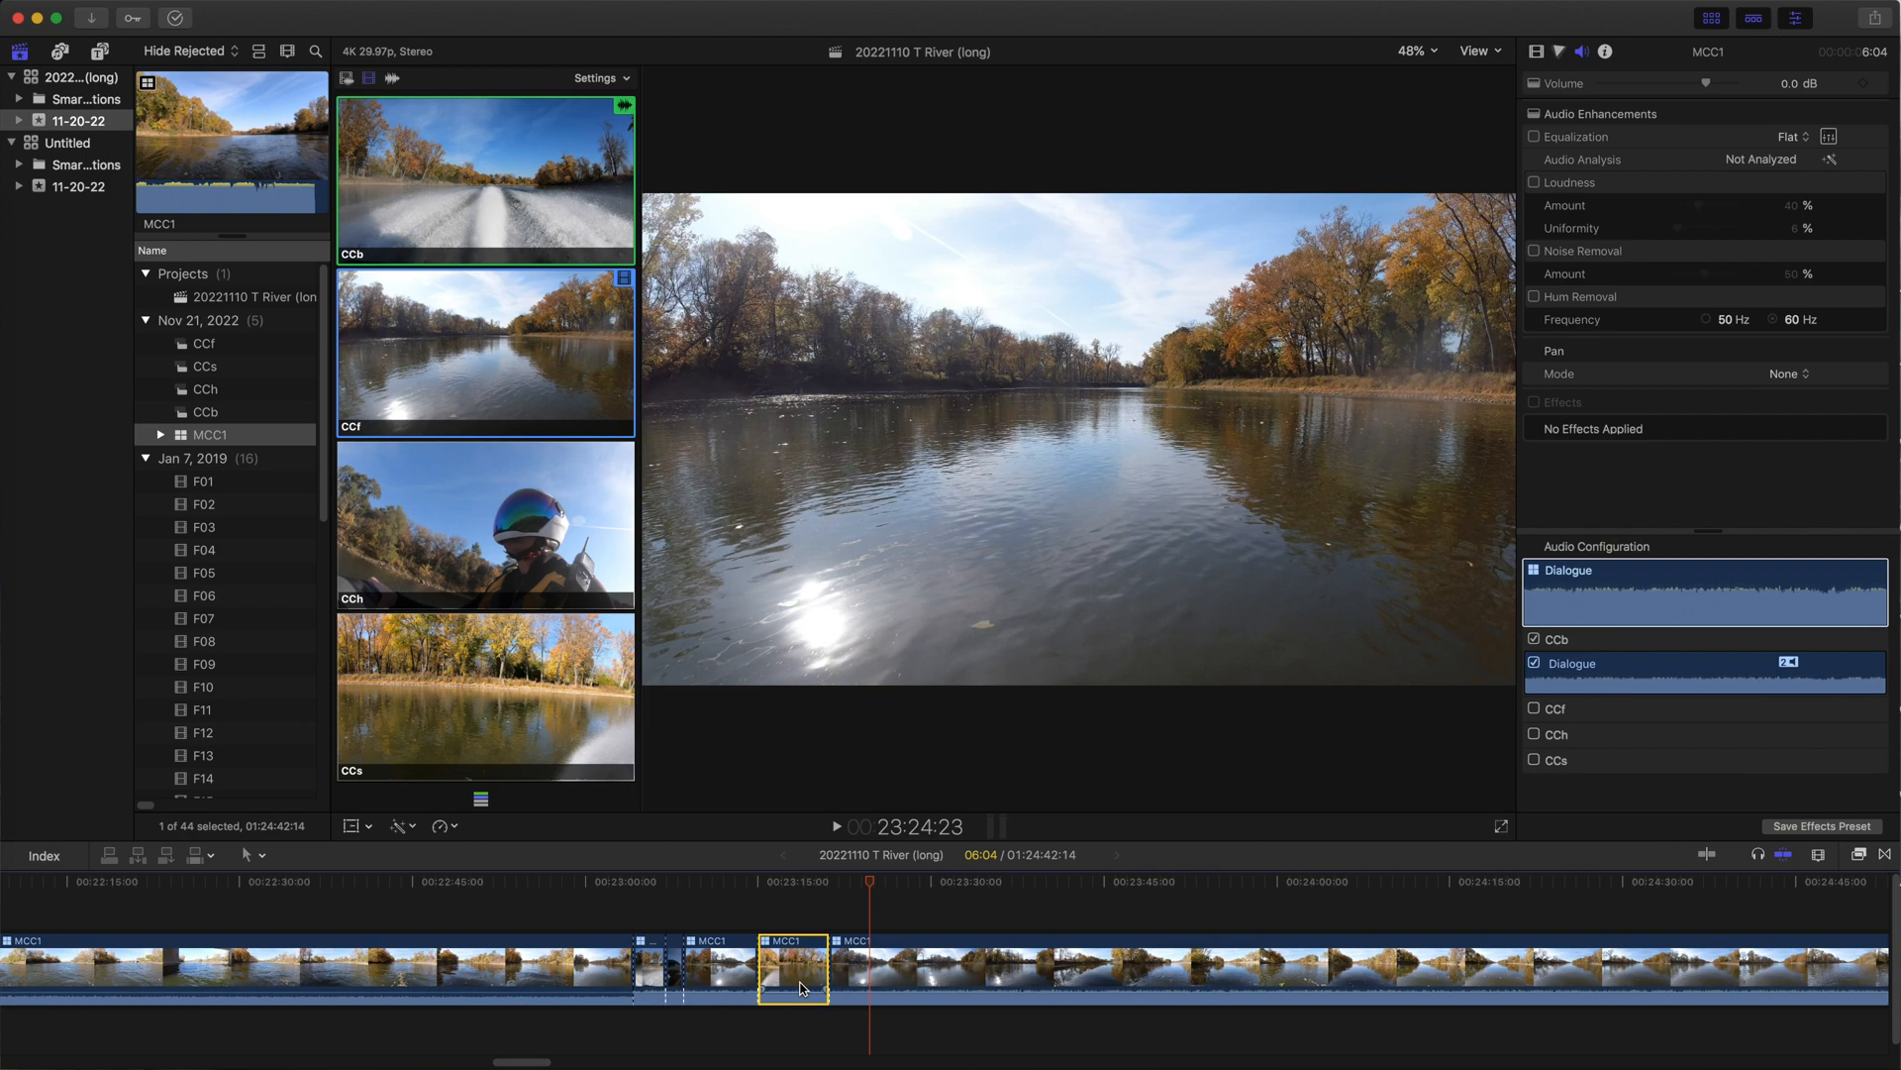
Switch only the video to angle CCb in the MCC1 segments at 23:18:00 and 9:37:19.
{"action": "left_click_drag", "start_coordinate": [871, 882], "coordinate": [792, 888]}
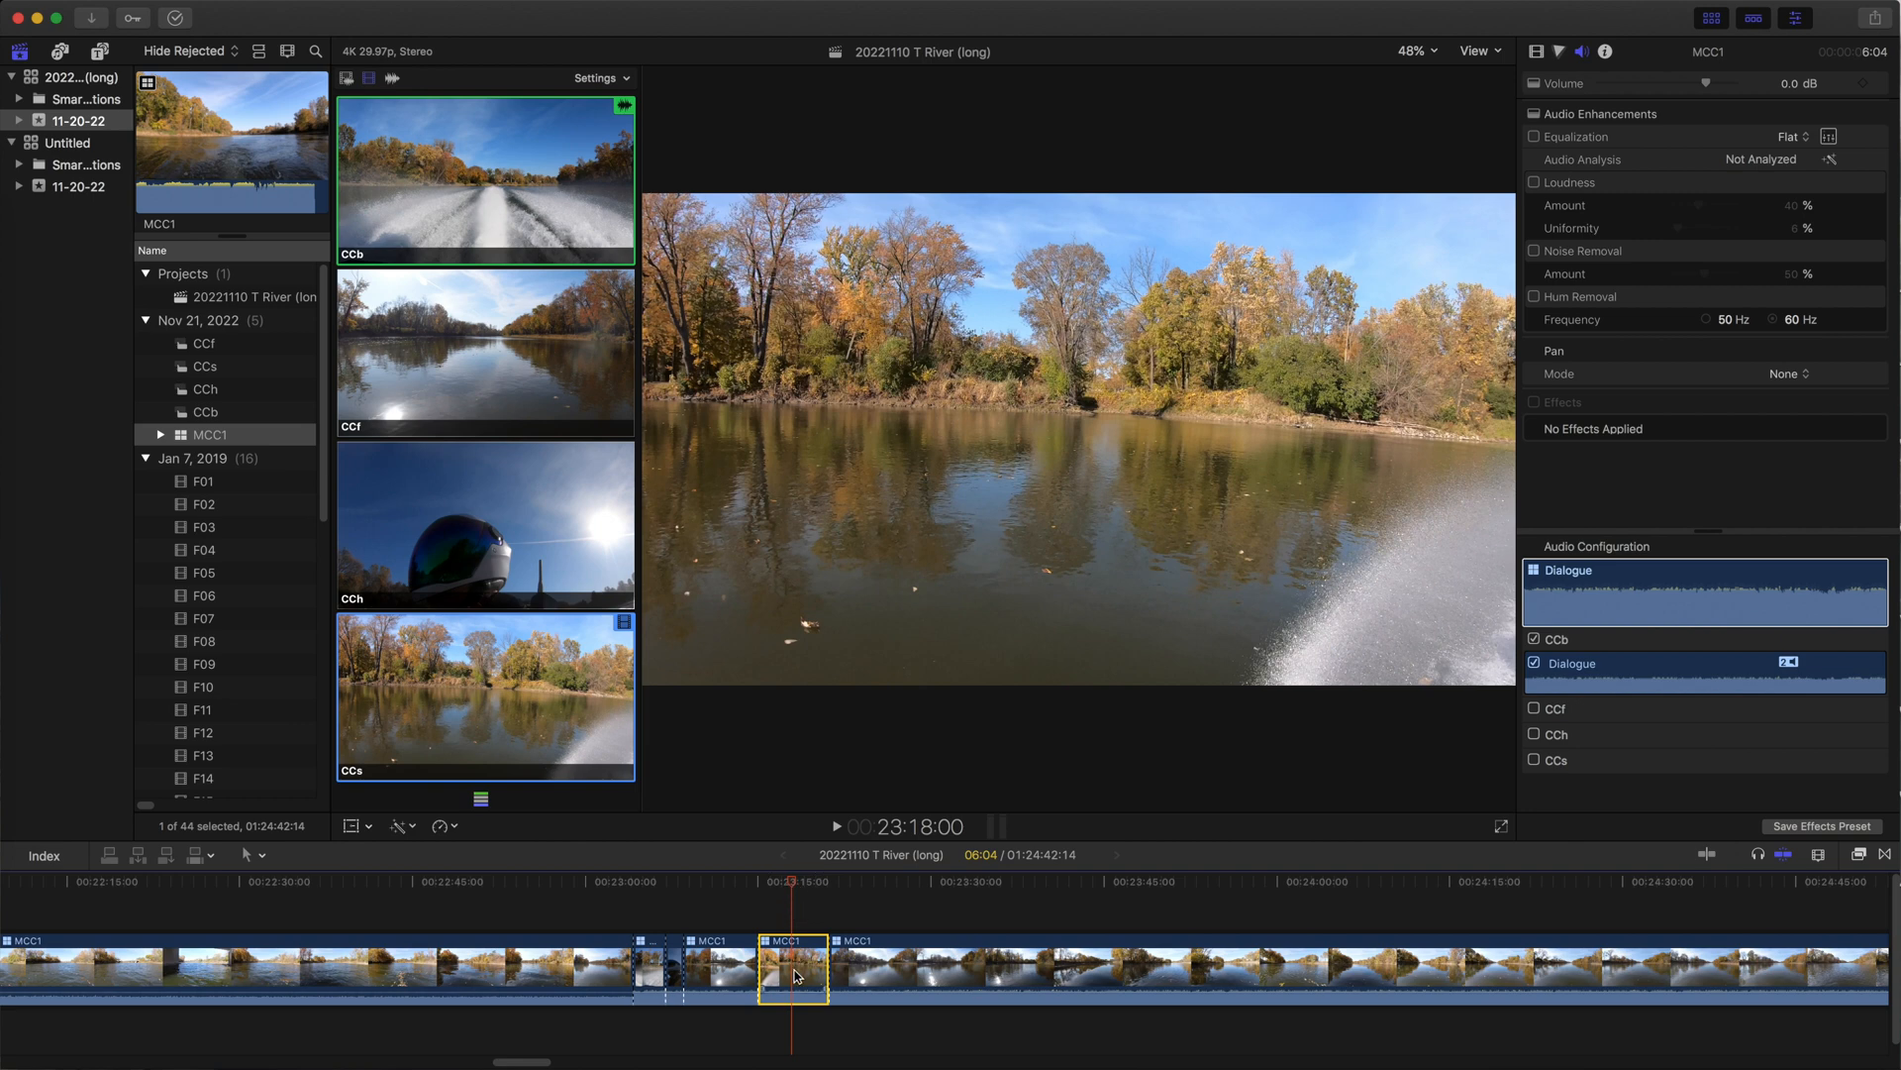
{"action": "left_click", "coordinate": [488, 208]}
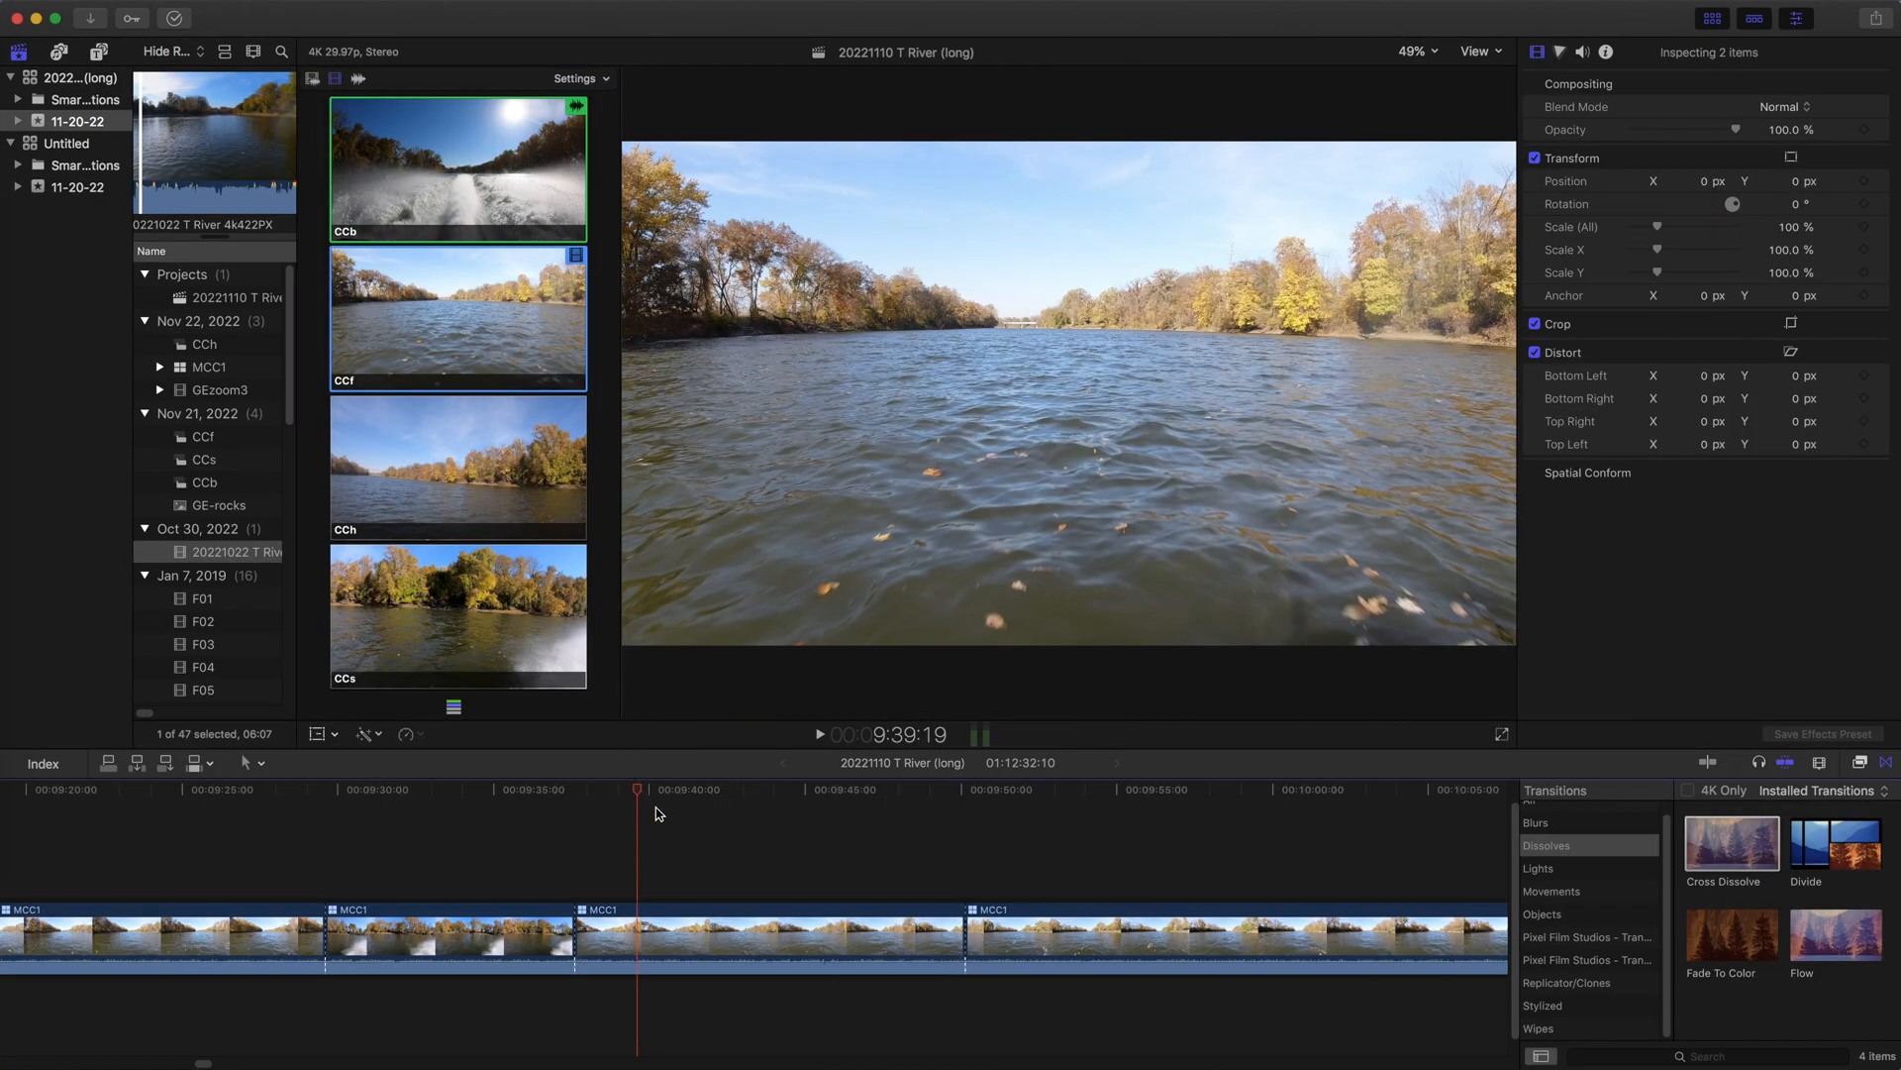
{"action": "left_click_drag", "start_coordinate": [636, 792], "coordinate": [579, 793]}
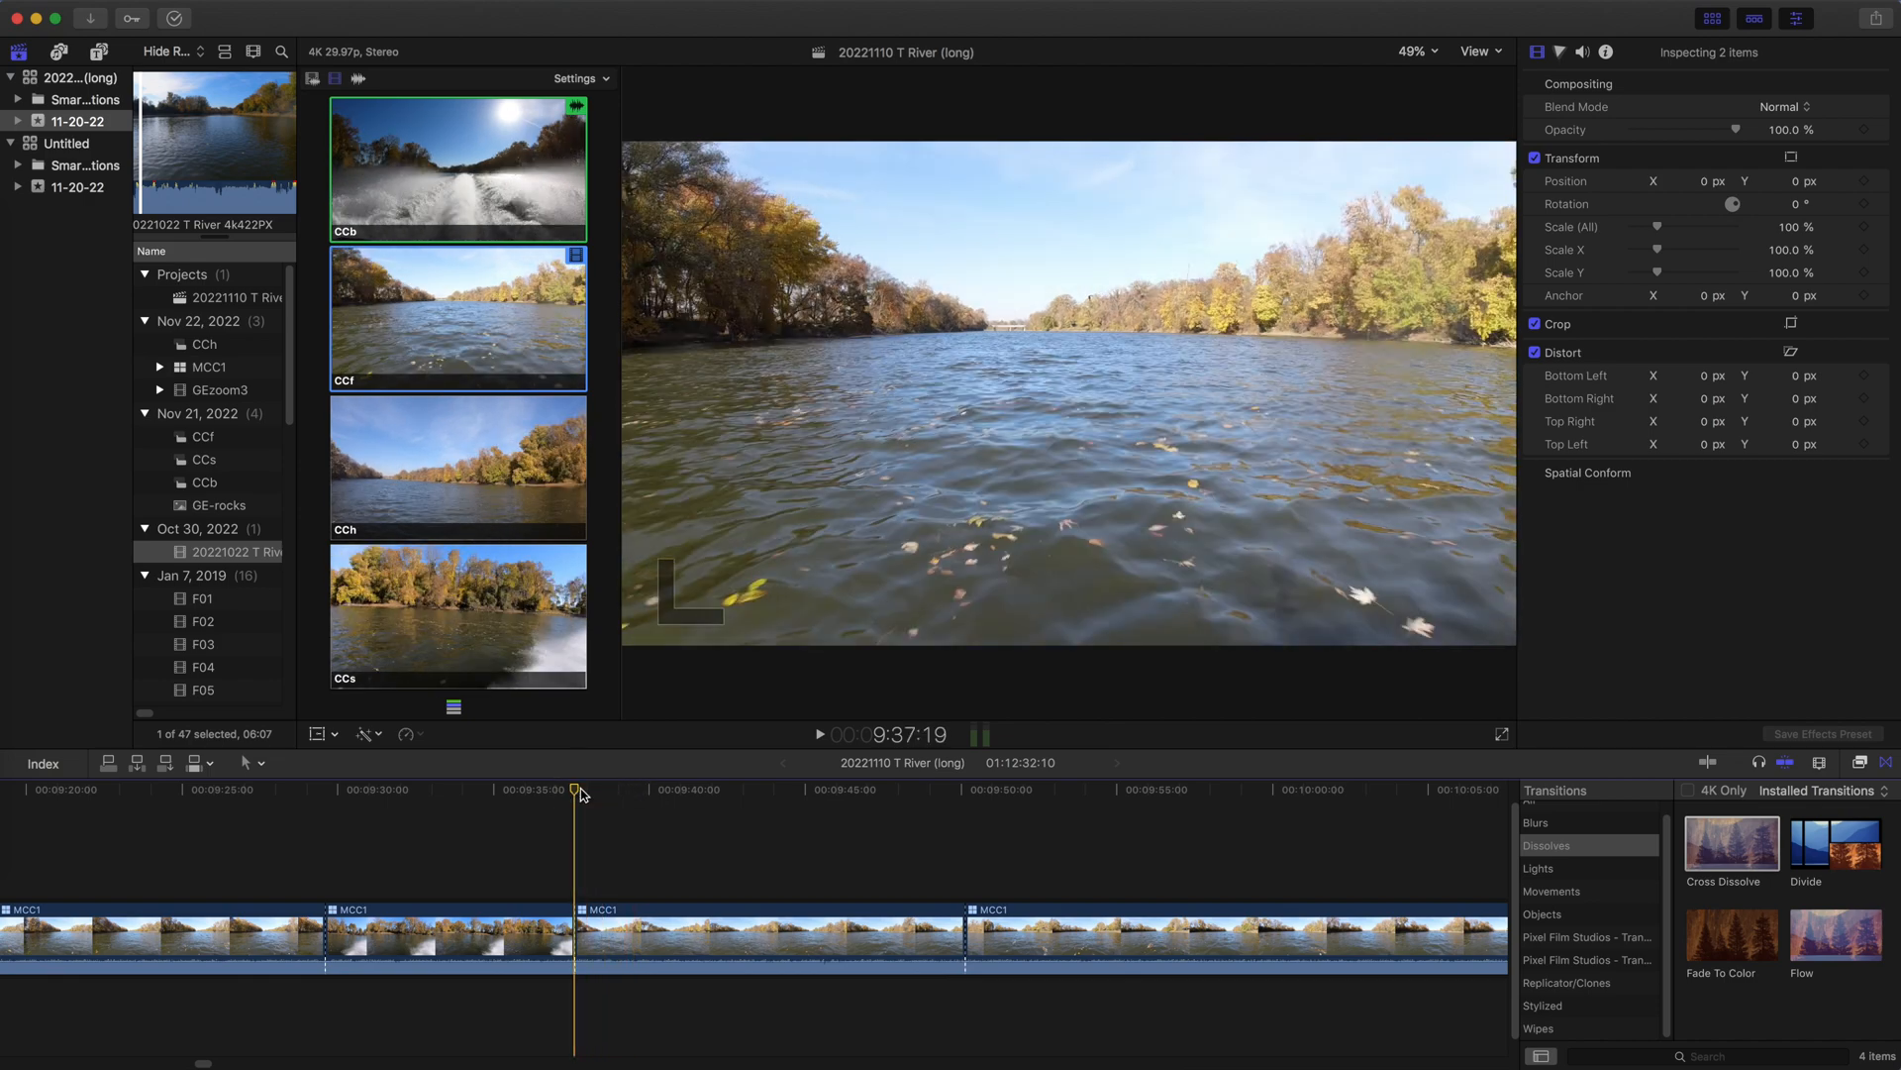
{"action": "left_click", "coordinate": [439, 175]}
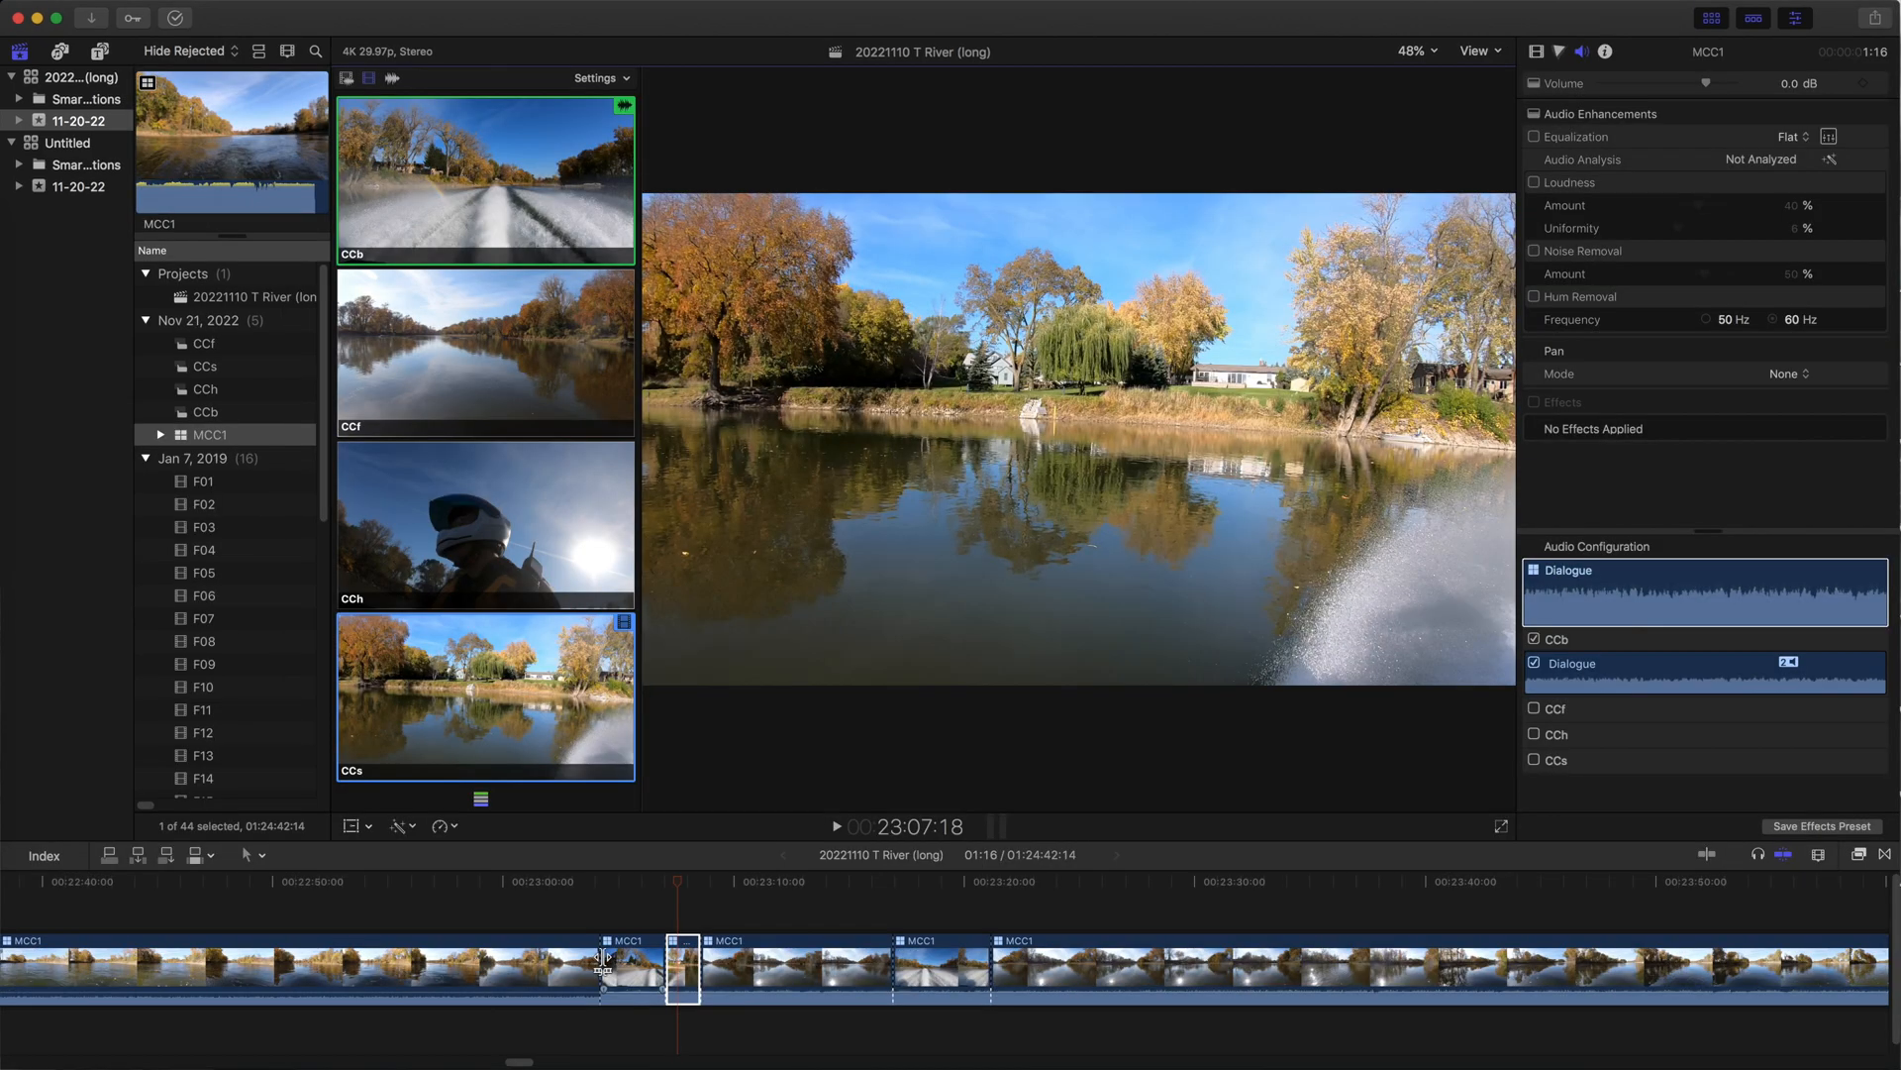
Roll the edit point before the short CCb segment near 23:04 slightly earlier and delete that edit point.
{"action": "left_click_drag", "start_coordinate": [603, 959], "coordinate": [591, 955]}
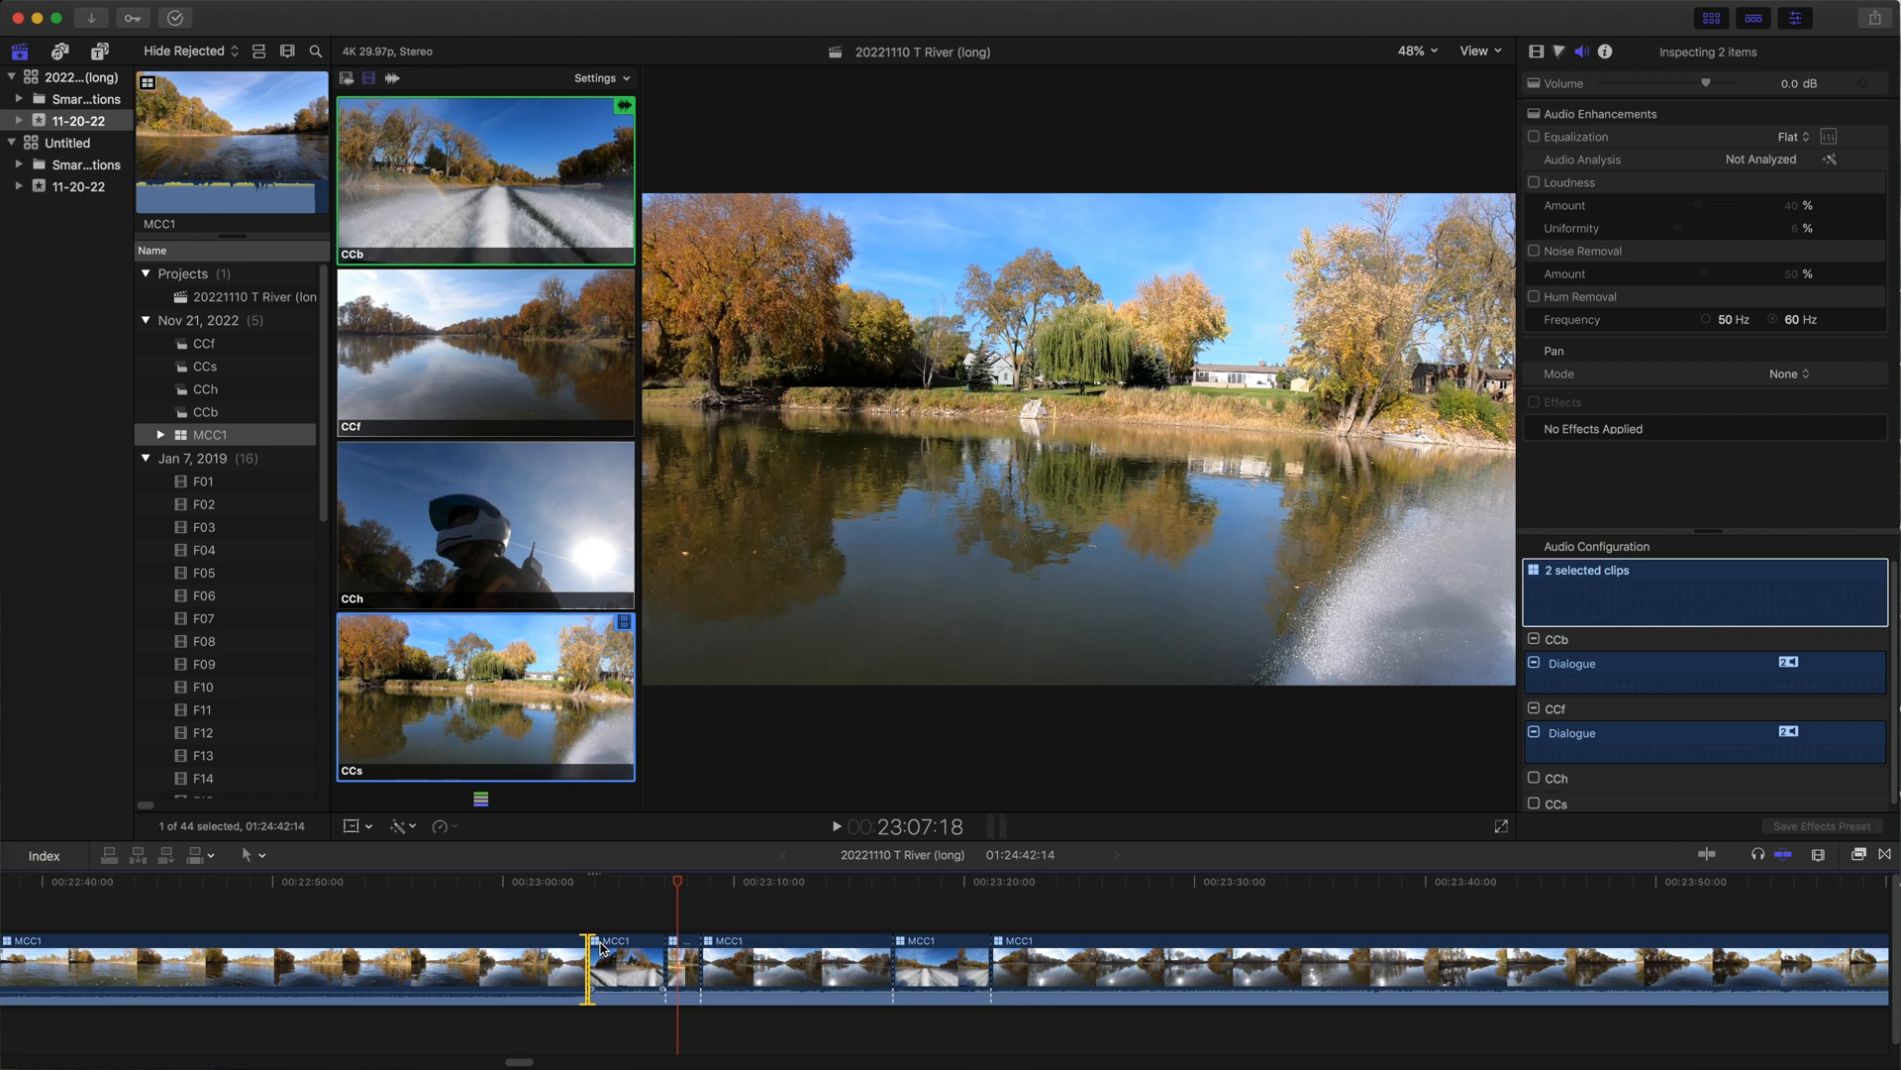
{"action": "key", "text": "Delete"}
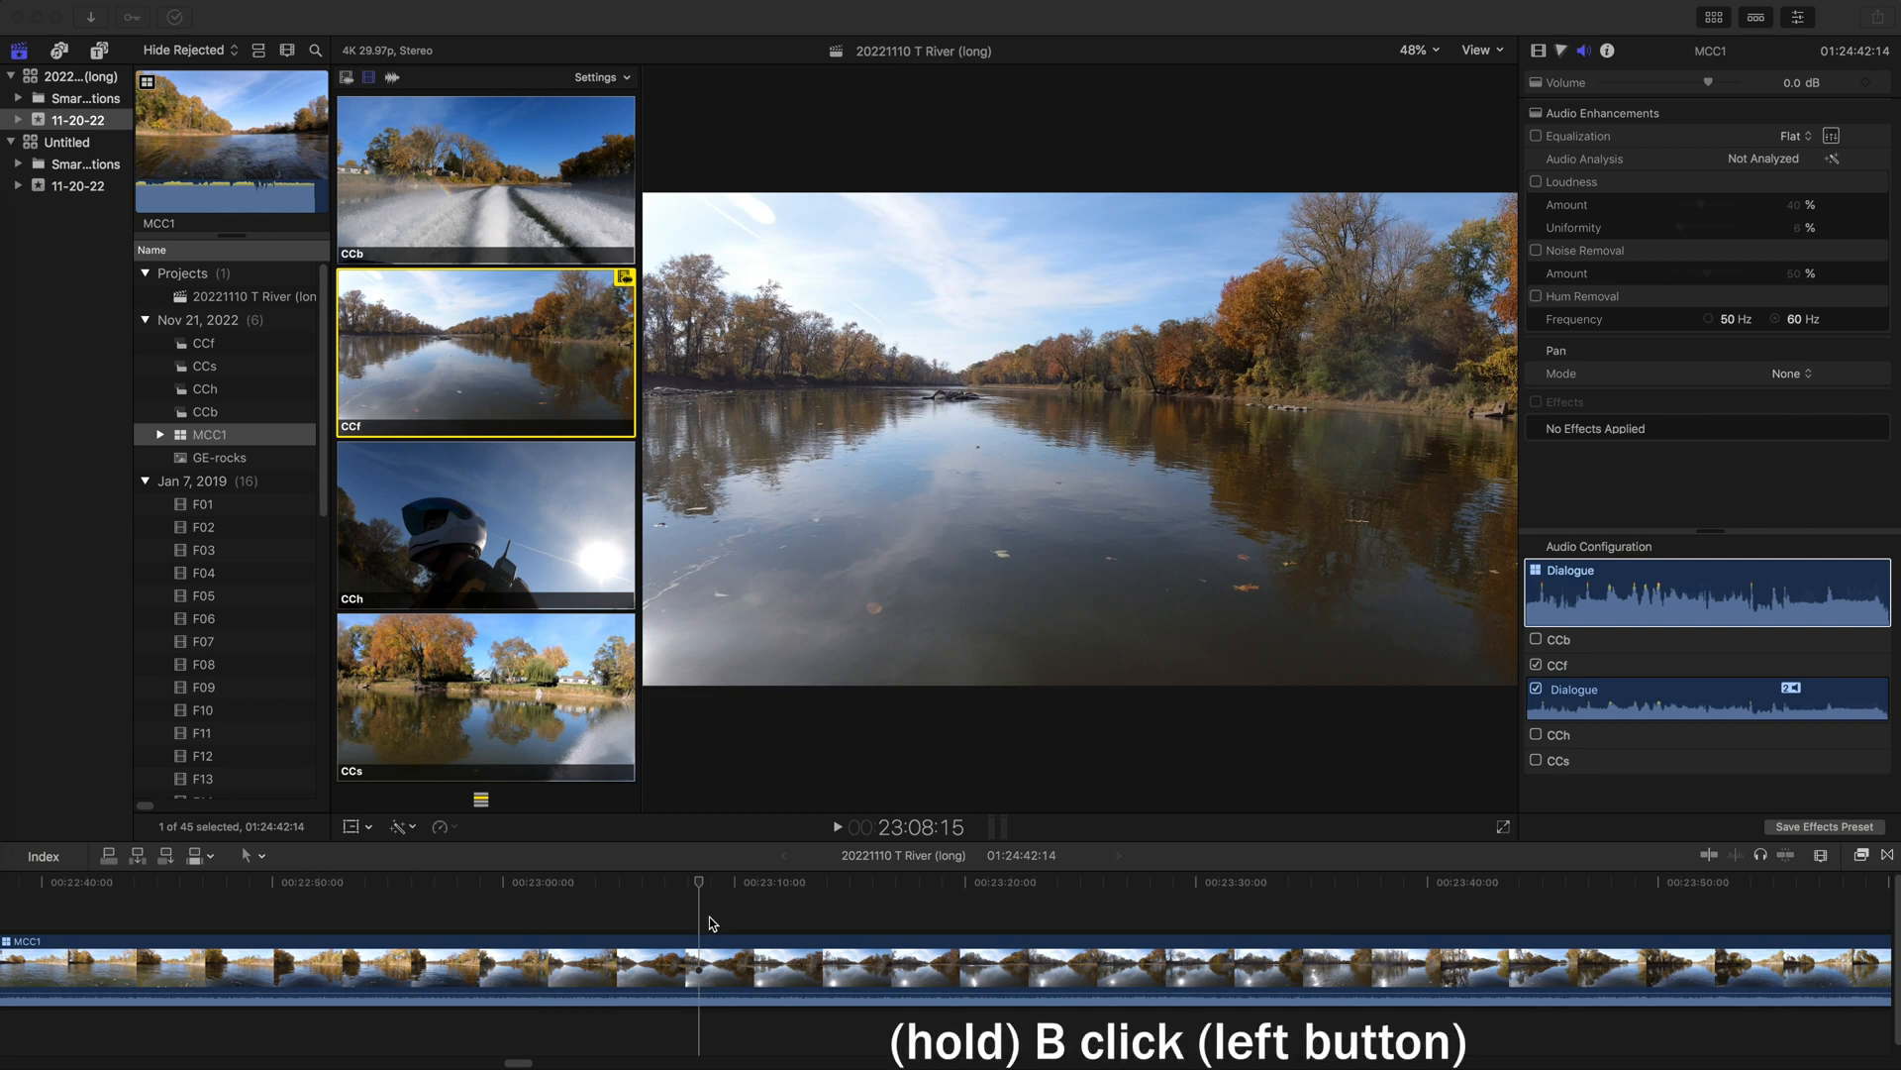
Cut MCC1 at 23:08:15 and insert the GE-rocks still image at the cut.
{"action": "key", "text": "b"}
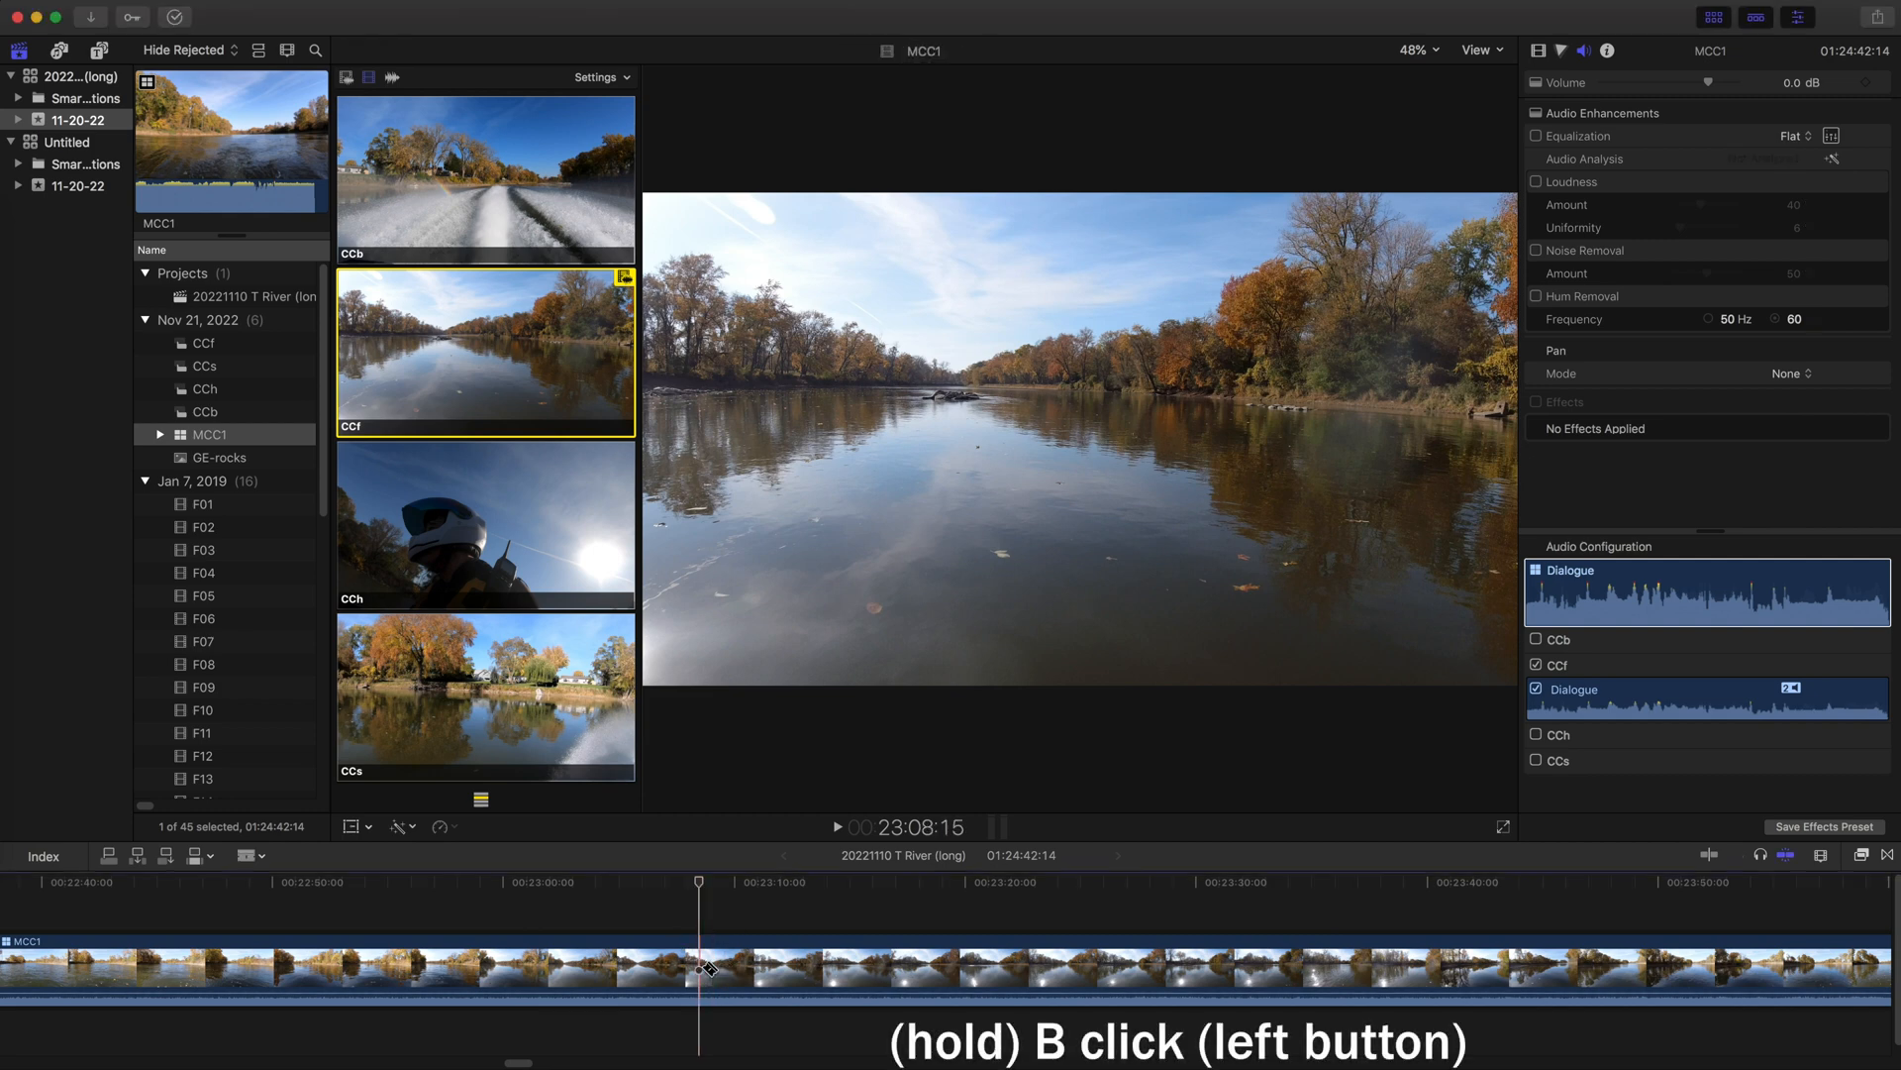
{"action": "left_click", "coordinate": [700, 969]}
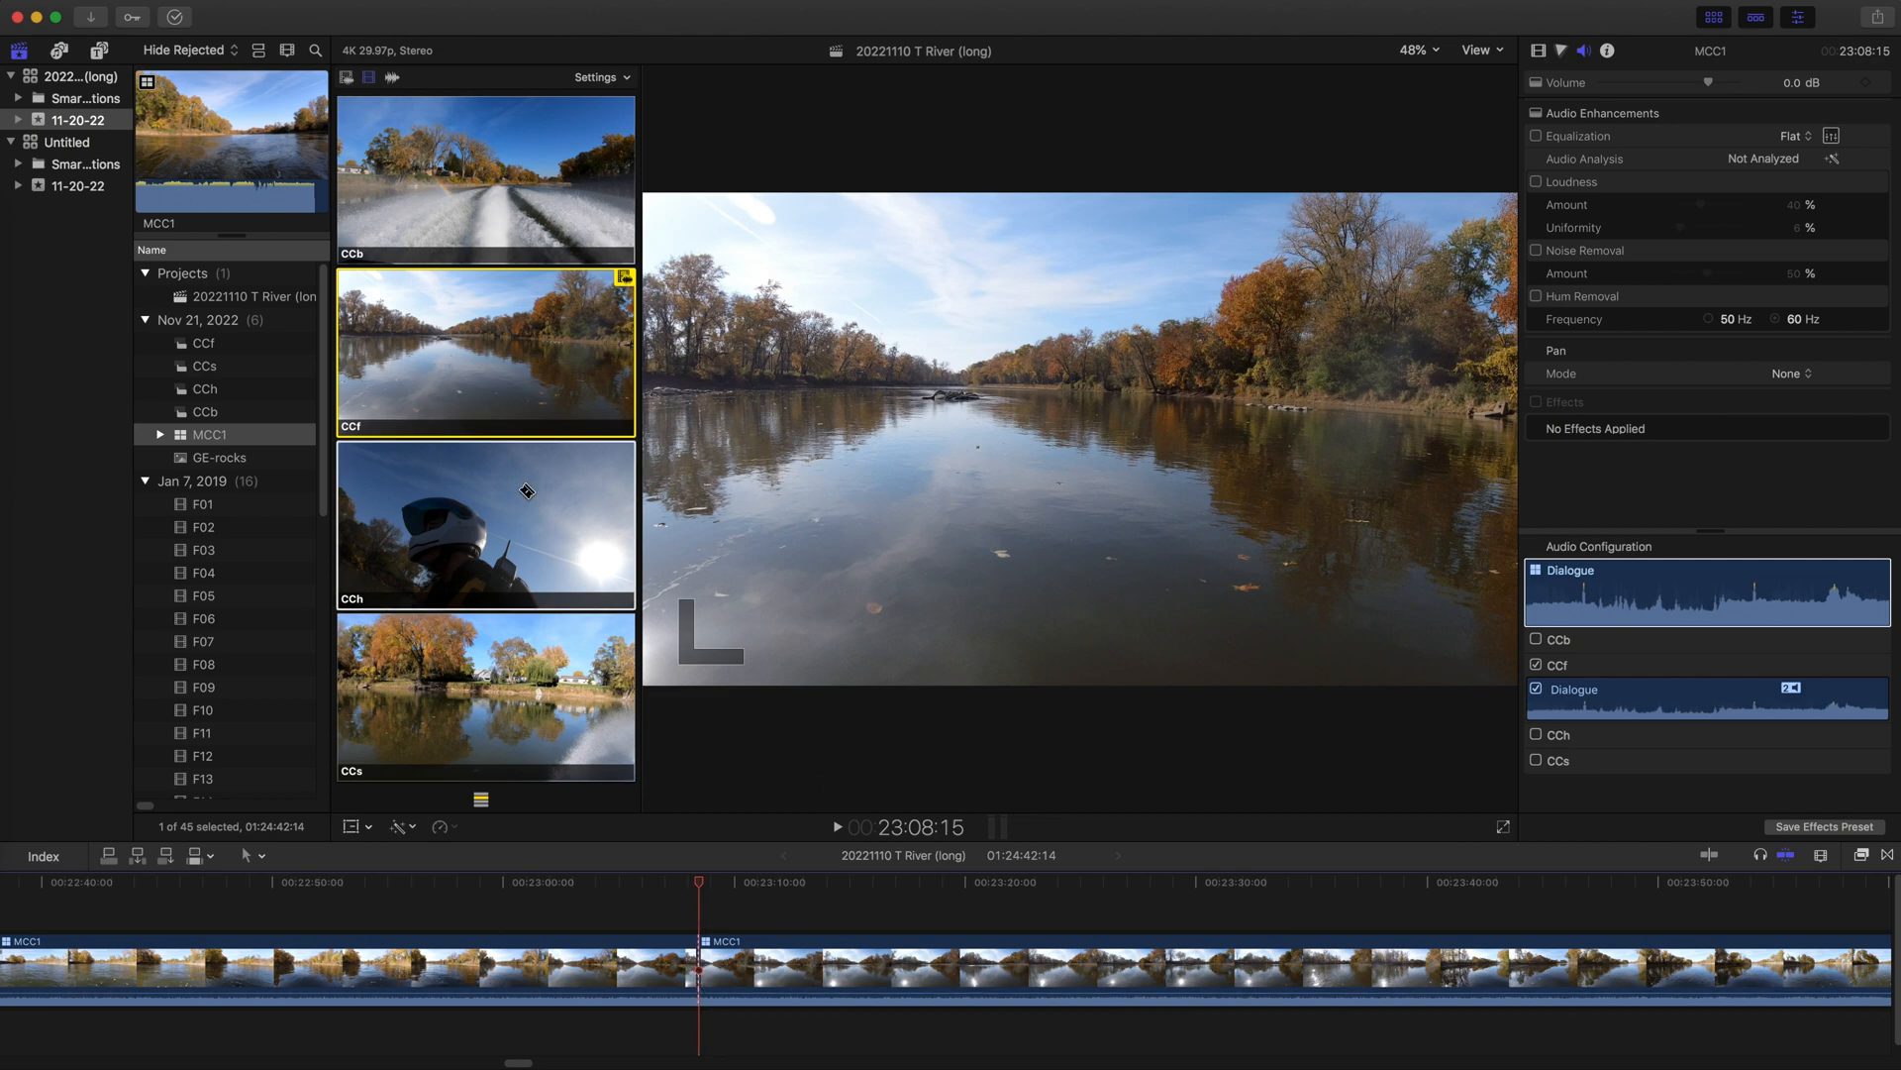
{"action": "left_click", "coordinate": [195, 462]}
{"action": "left_click_drag", "start_coordinate": [195, 462], "coordinate": [707, 952]}
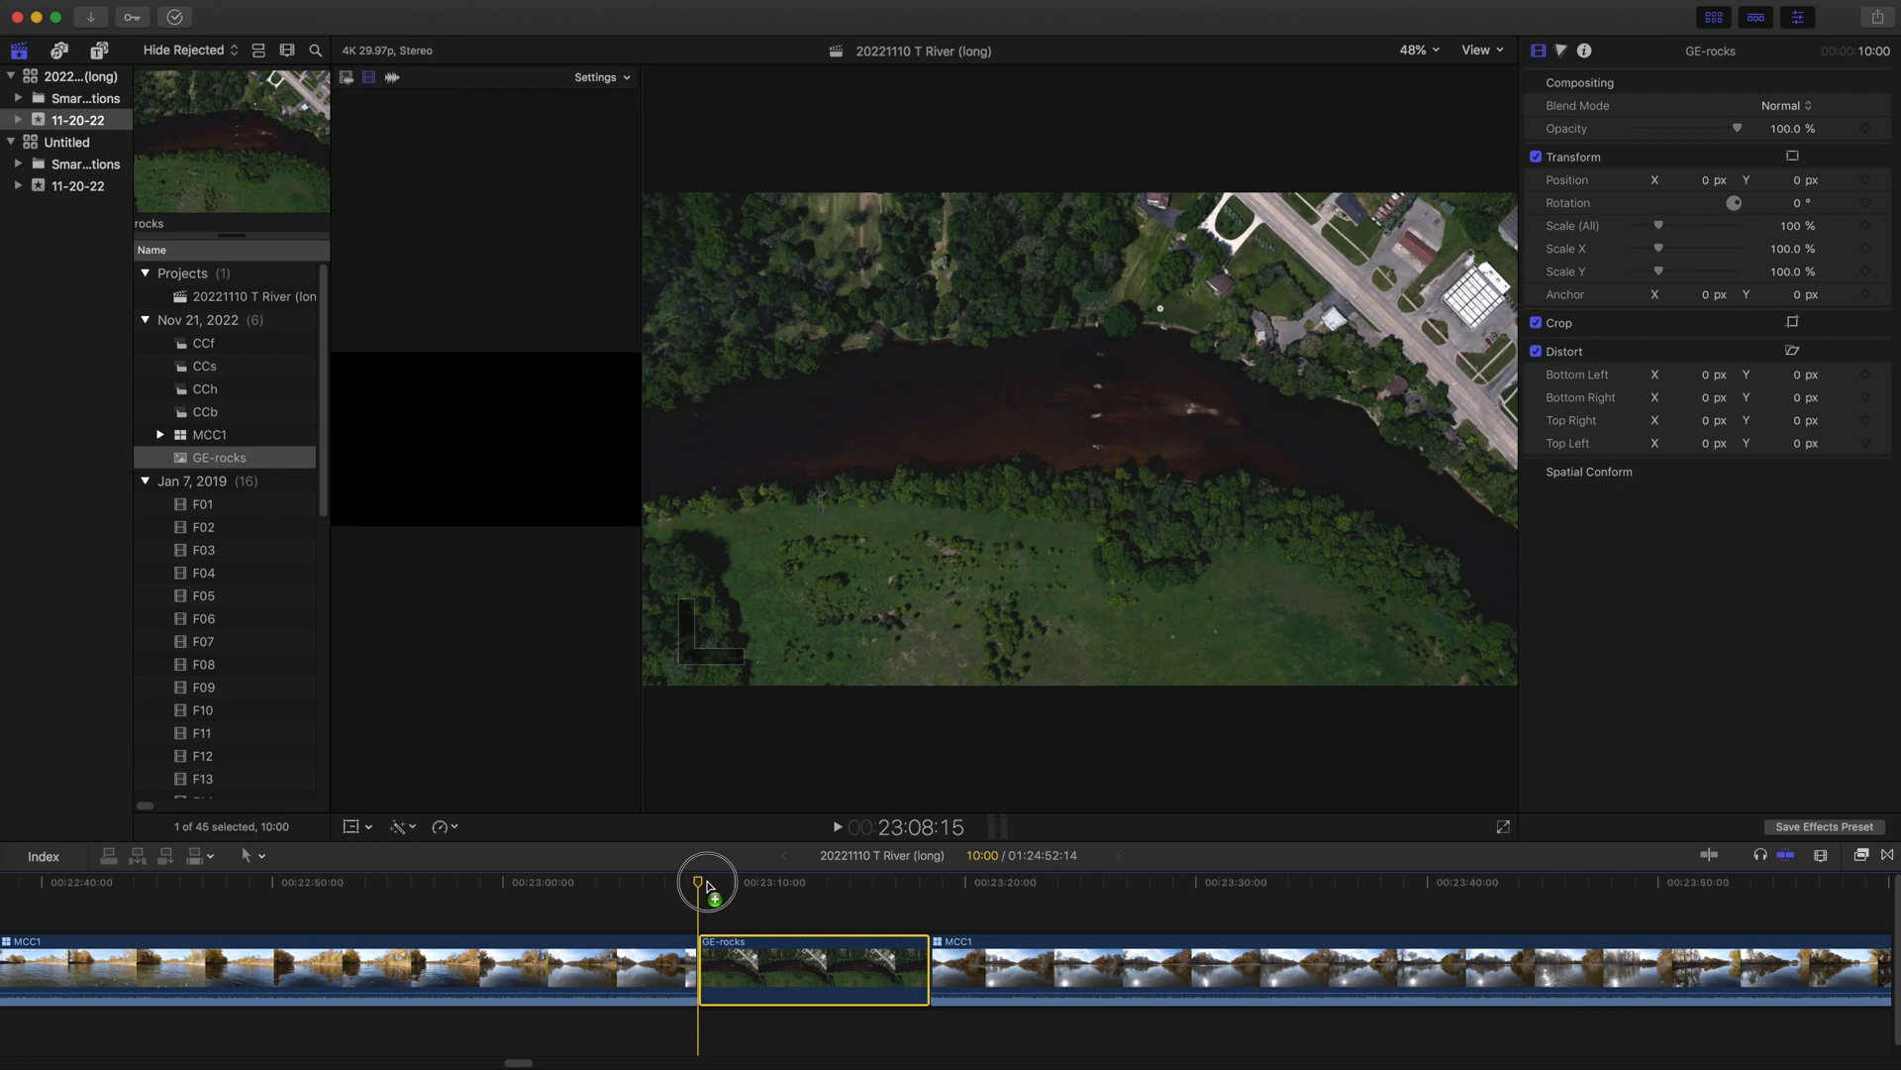
Trim the end of the GE-rocks image to a duration of 4:00 and play the insert from 23:08:15.
{"action": "left_click_drag", "start_coordinate": [920, 960], "coordinate": [789, 960]}
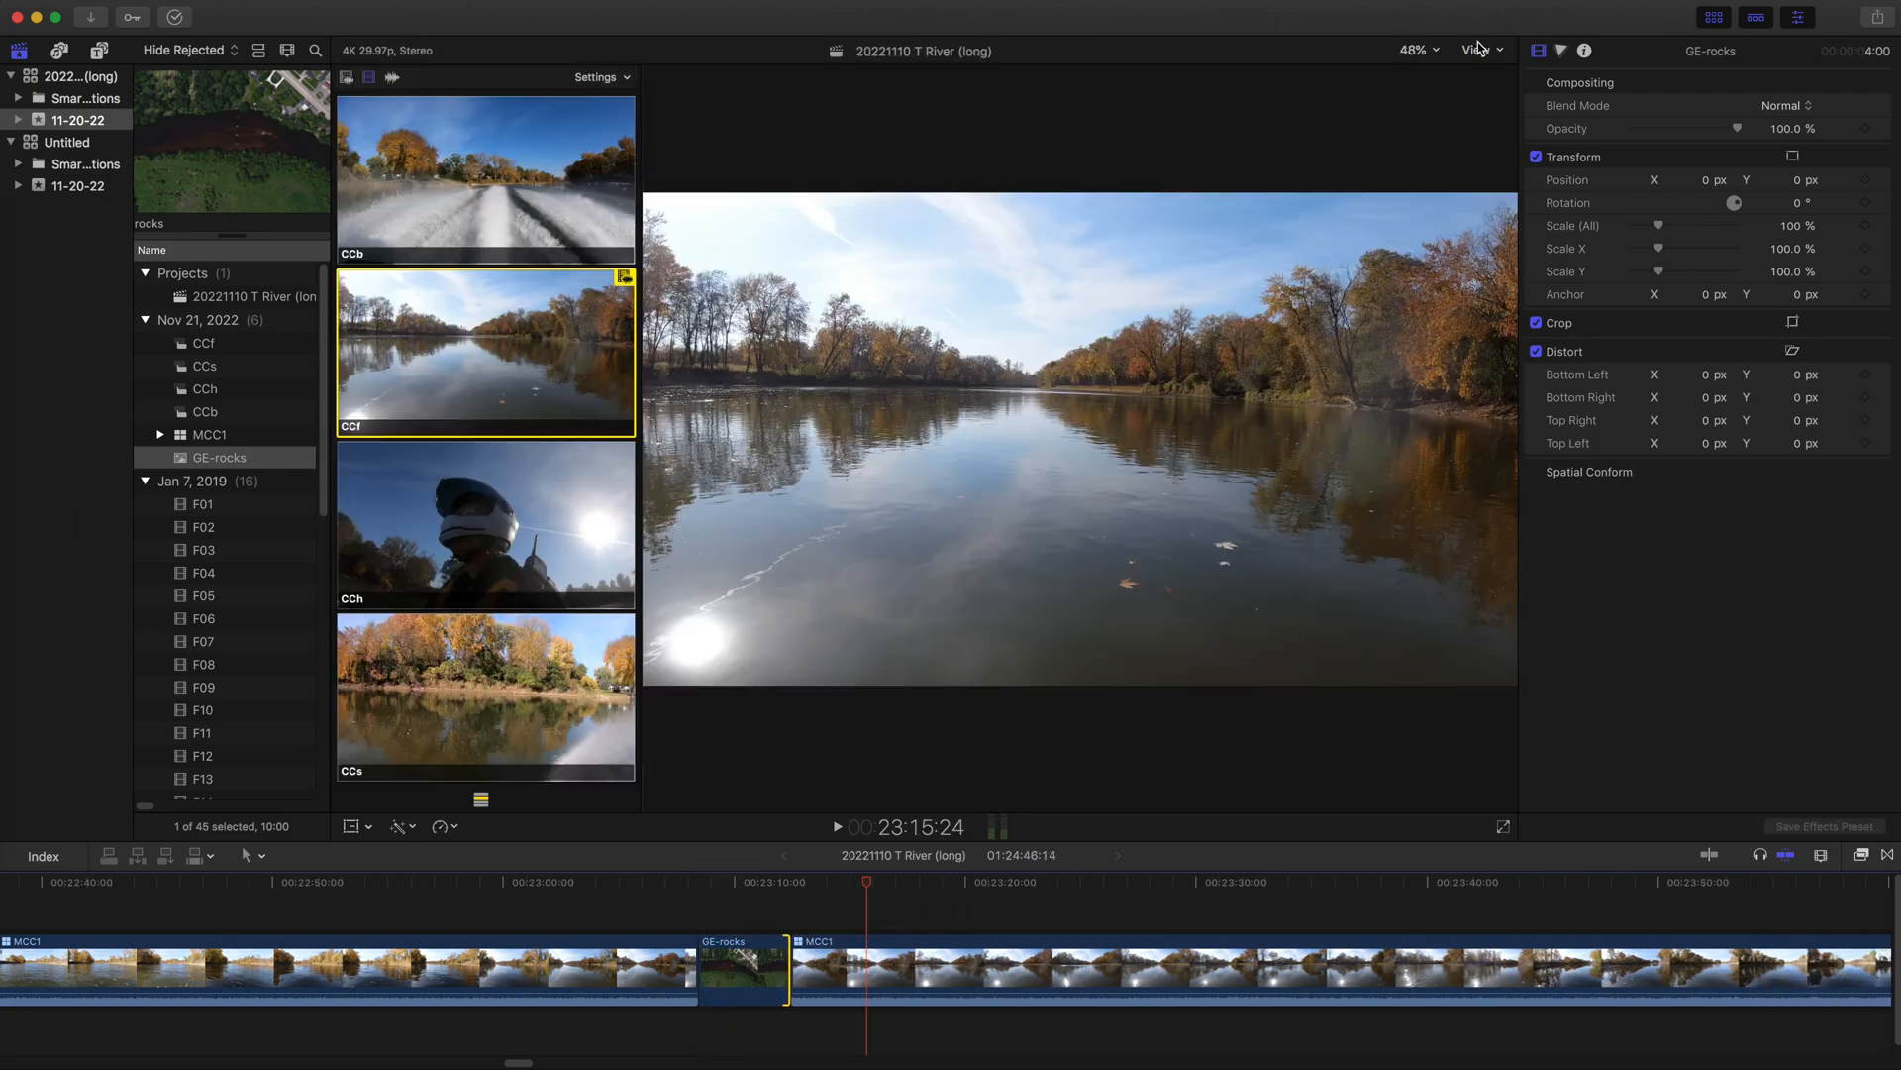
{"action": "left_click_drag", "start_coordinate": [867, 883], "coordinate": [677, 910]}
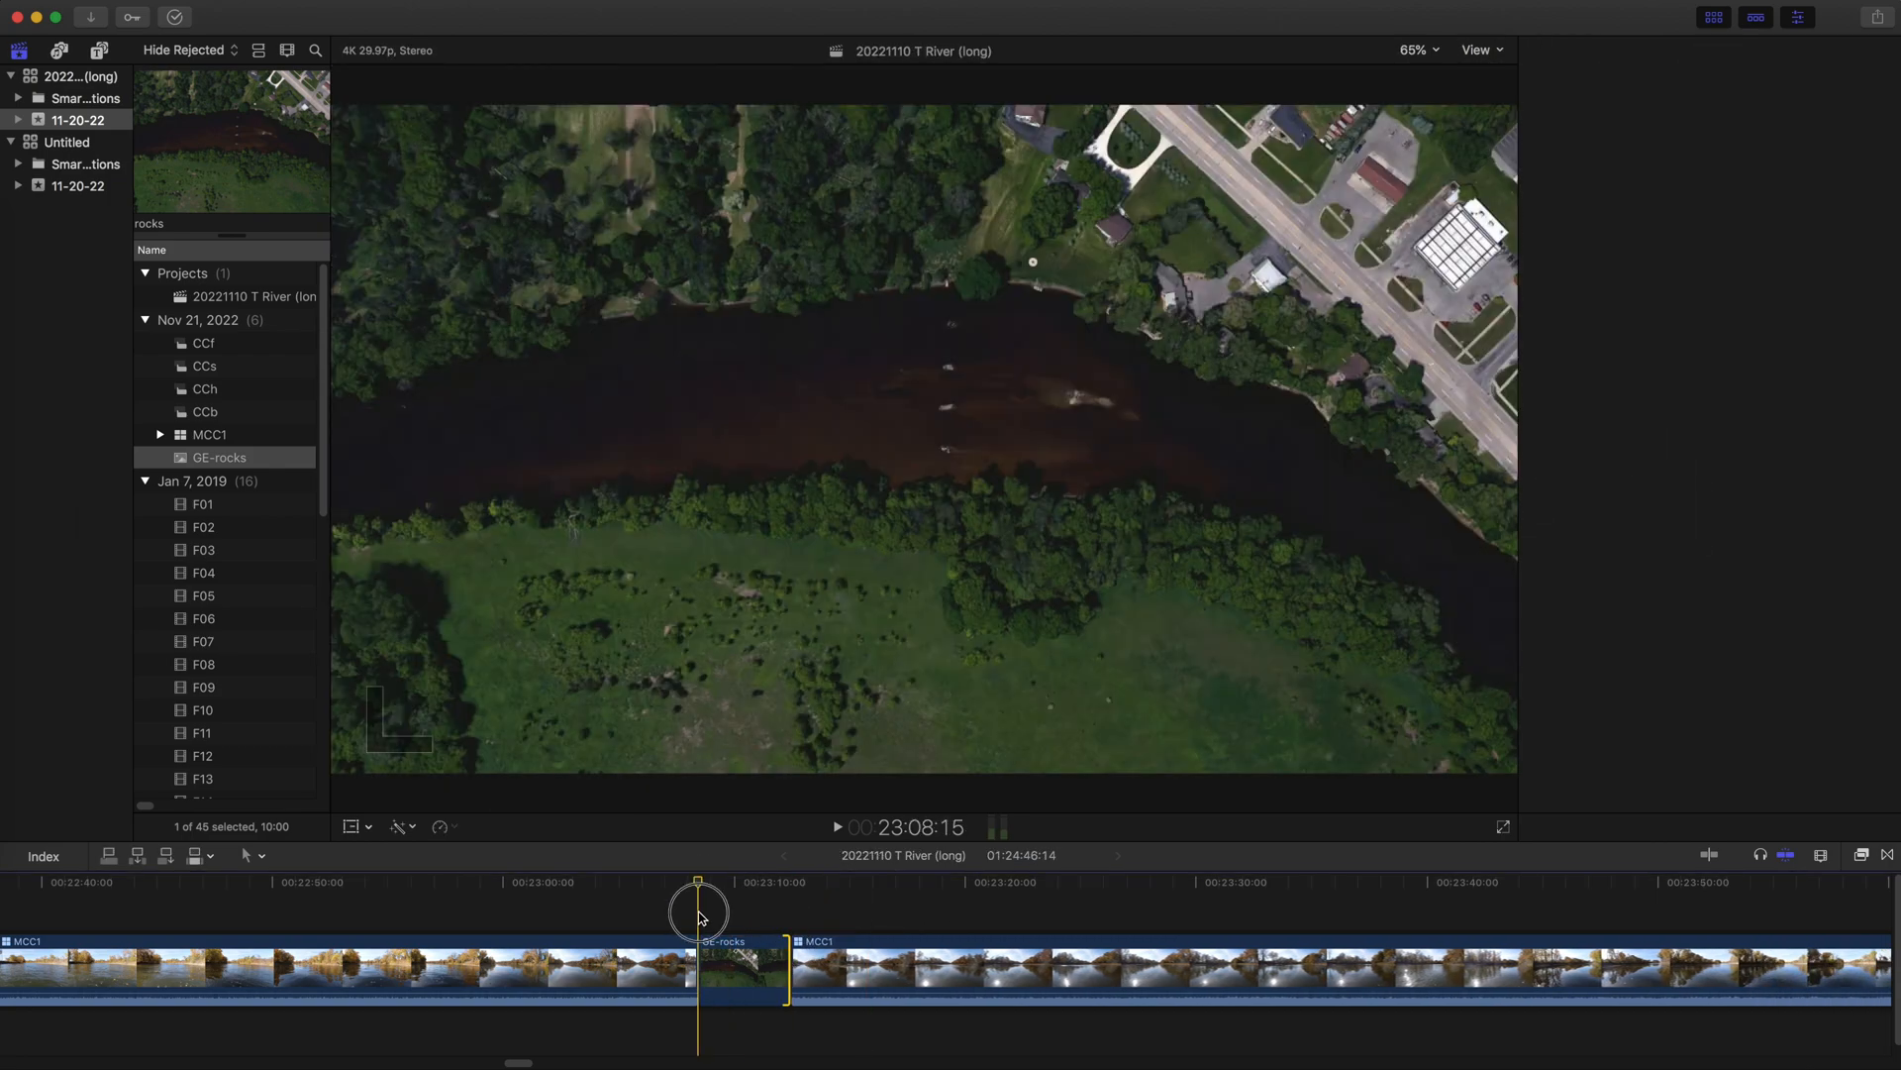
{"action": "key", "text": "space"}
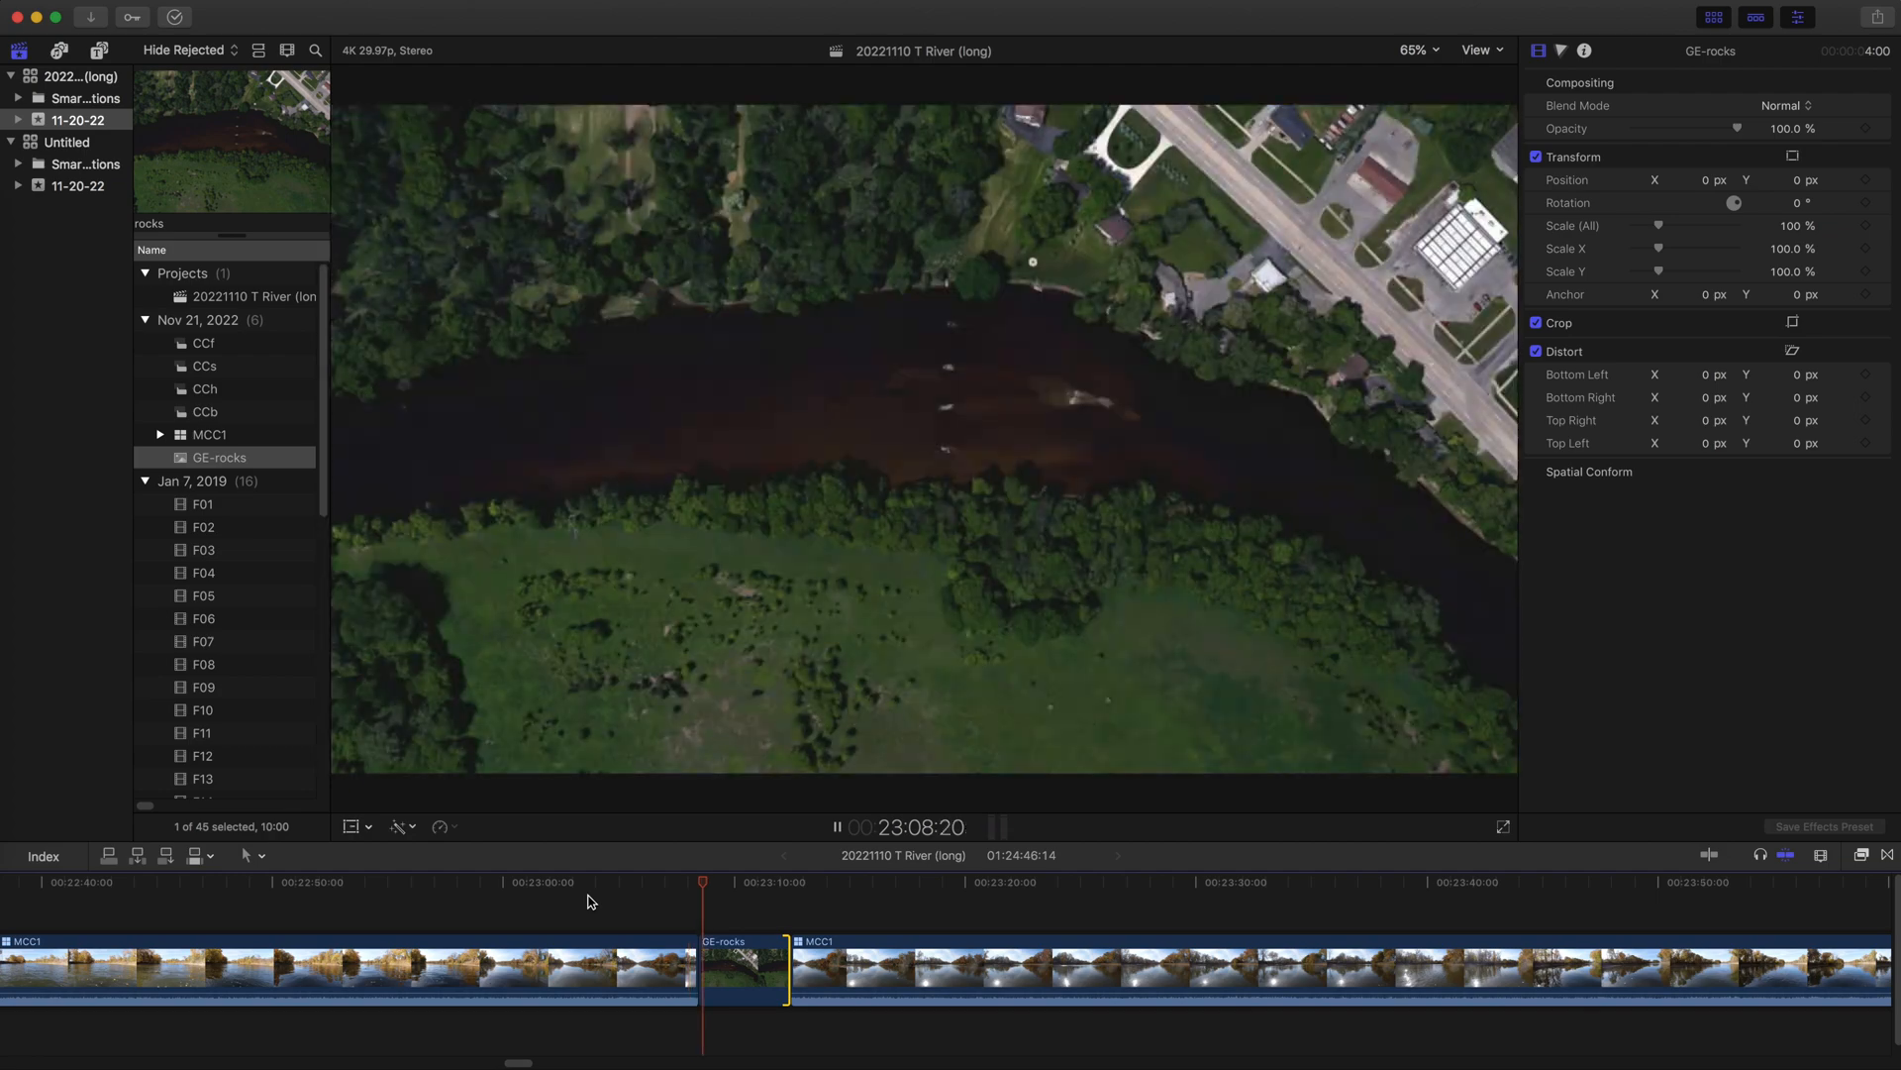